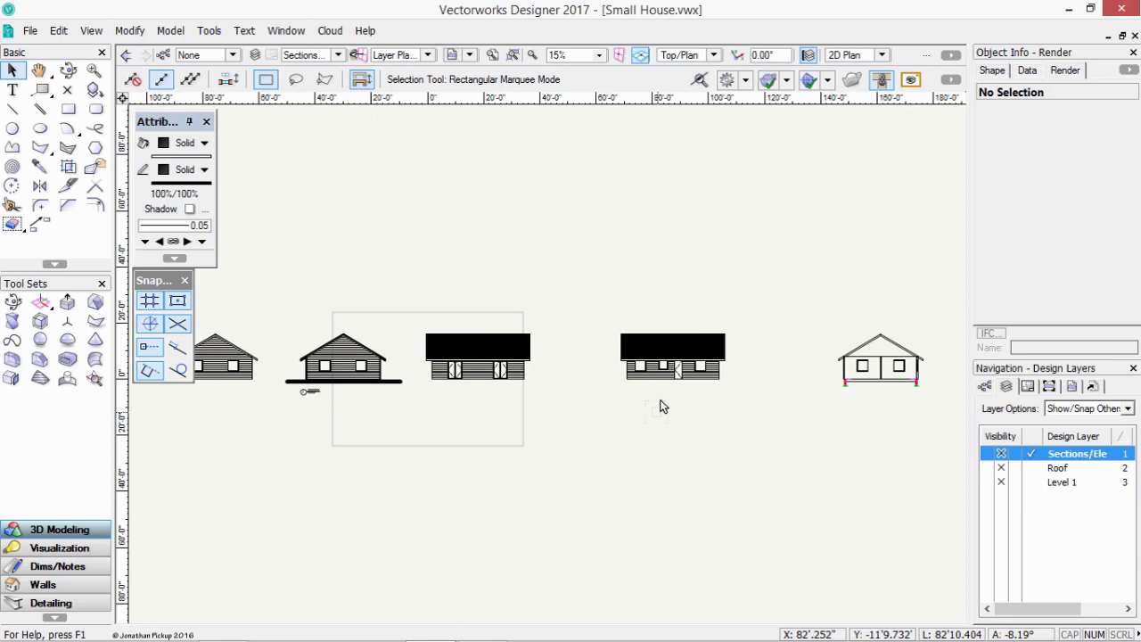
# - Create a new design layer named Foundation, set to edit its properties after creation
pyautogui.rightClick(1072, 508)
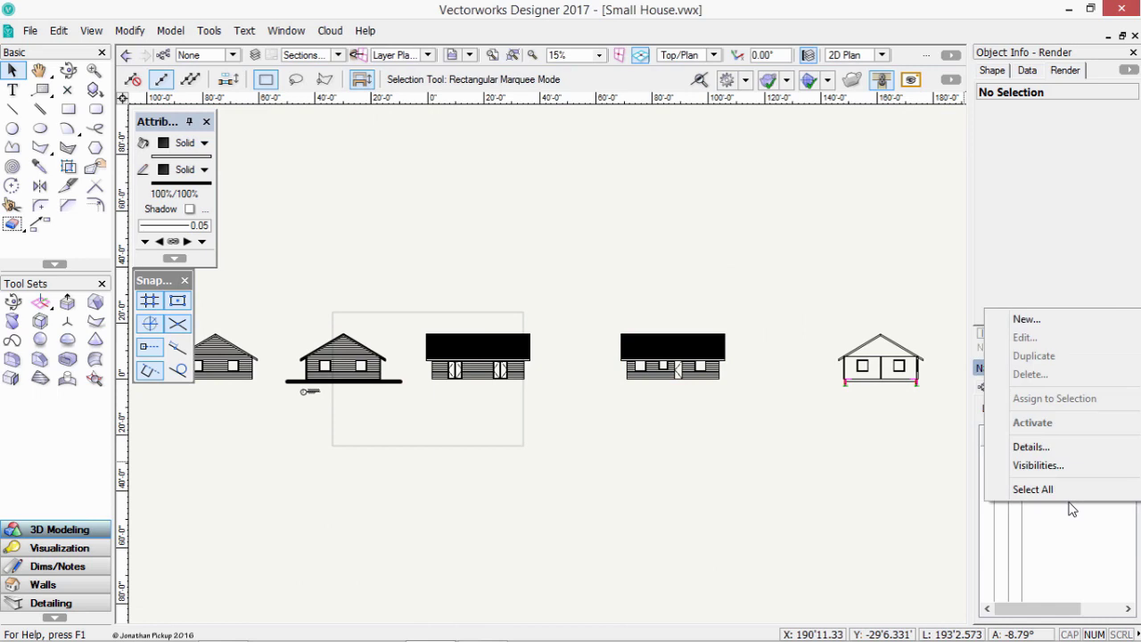
pyautogui.click(1023, 319)
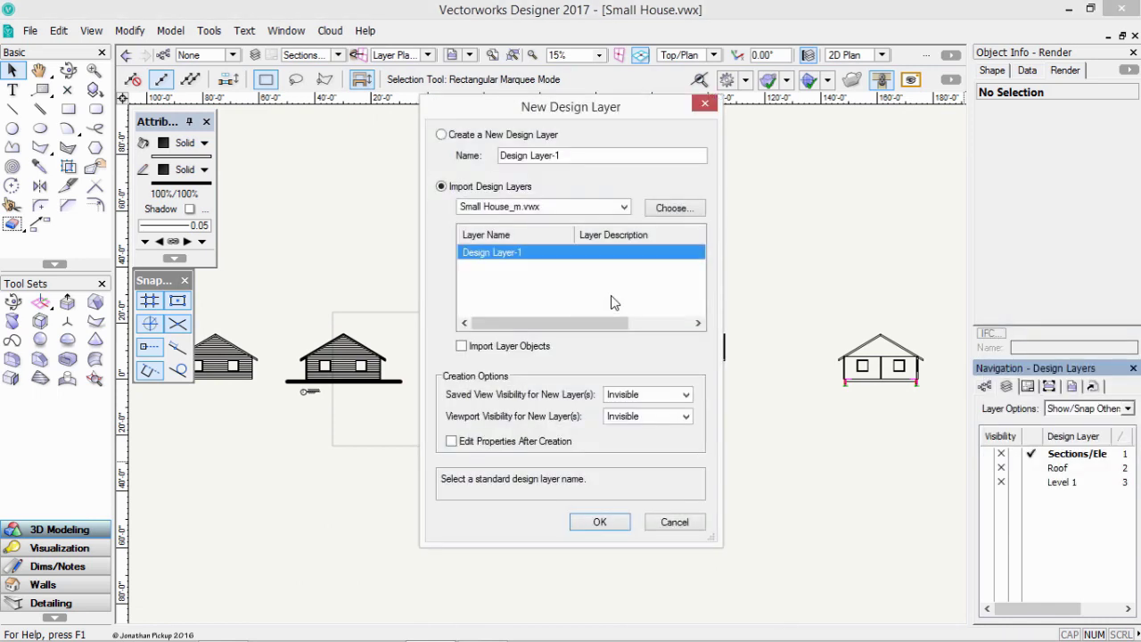
pyautogui.click(559, 131)
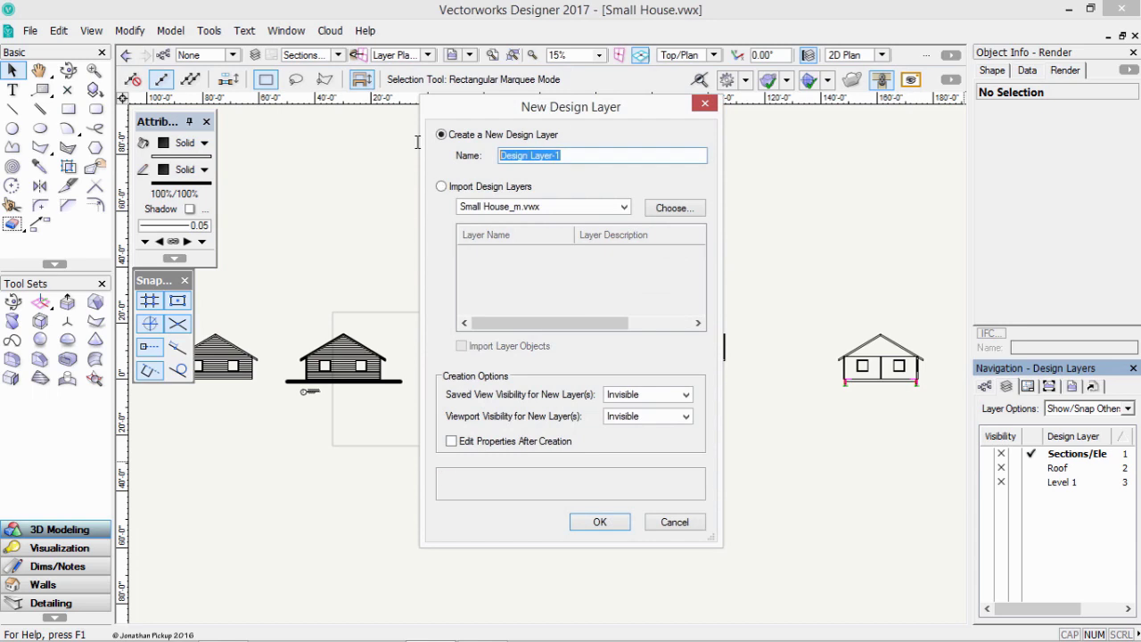
pyautogui.write('Foundation')
pyautogui.press('Tab')
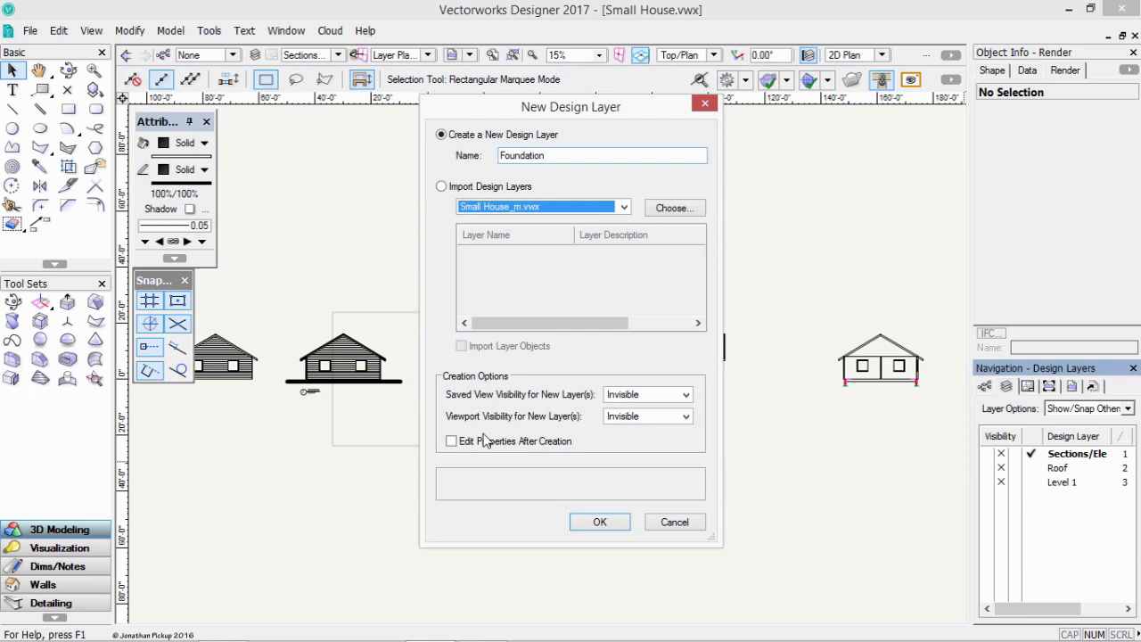
pyautogui.click(488, 443)
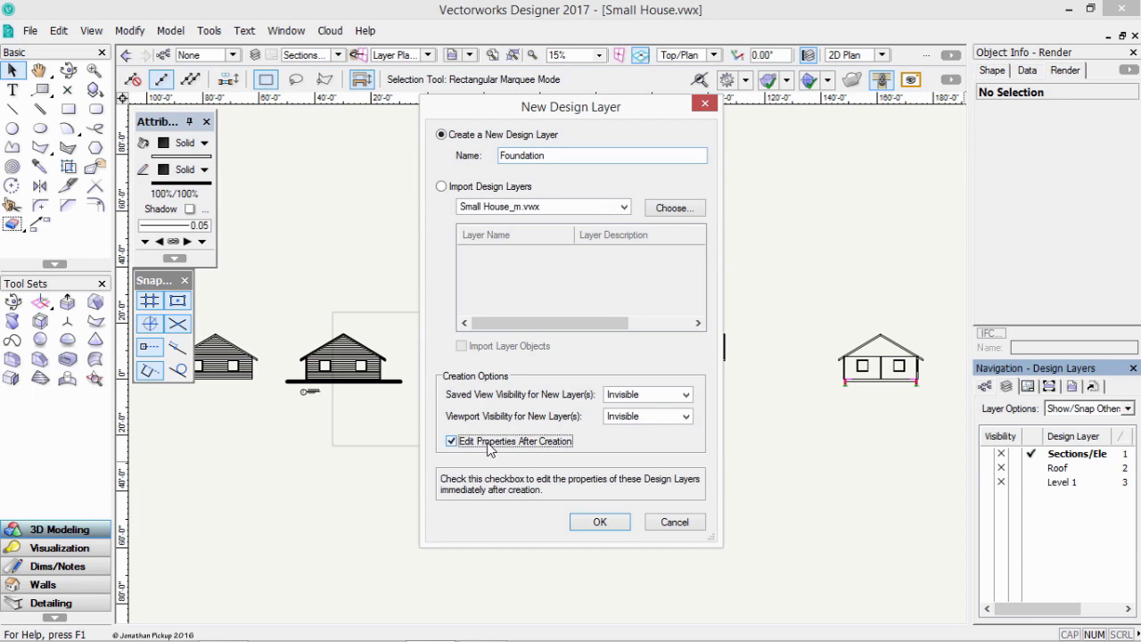
pyautogui.click(600, 523)
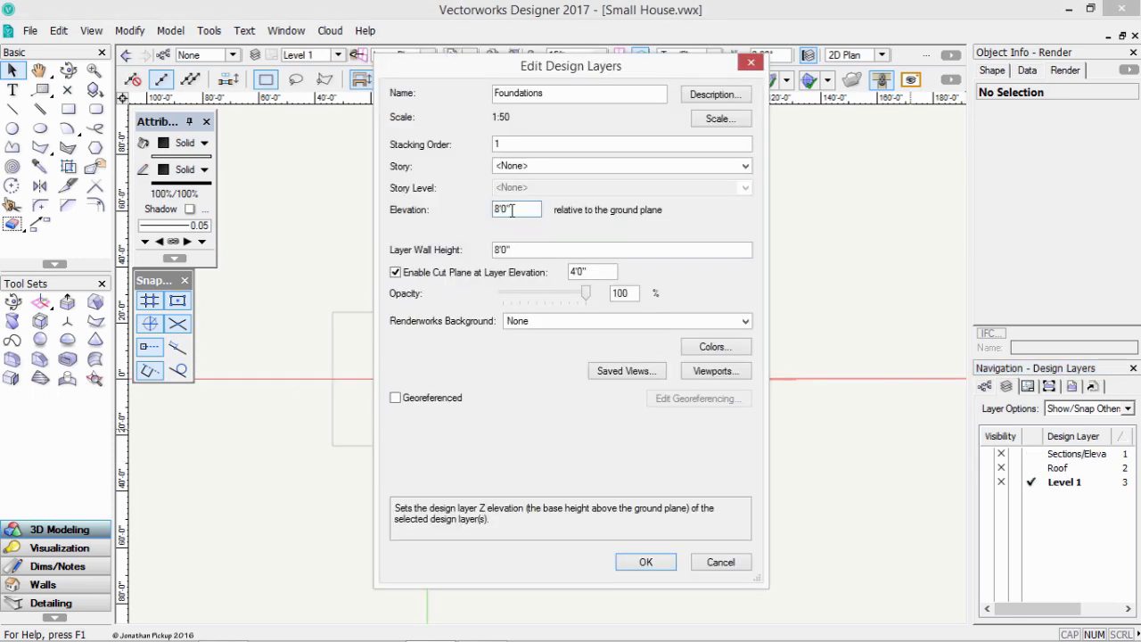
# - Give the Foundation layer elevation -16 and wall height 12, with the cut plane off
pyautogui.moveTo(511, 210); pyautogui.dragTo(473, 205)
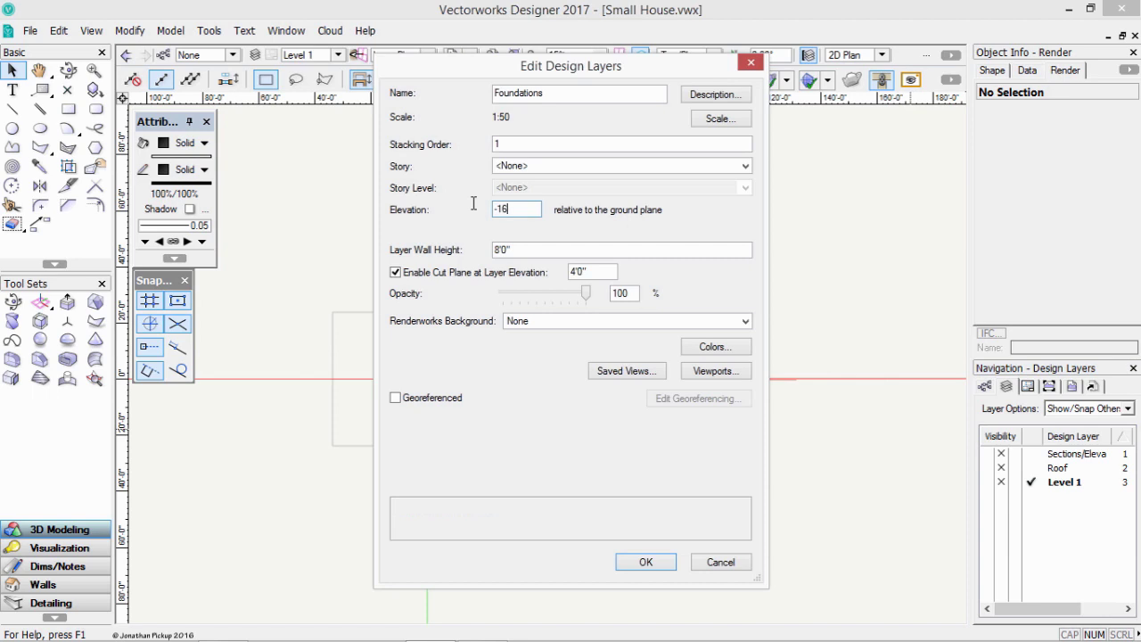
pyautogui.press('Tab')
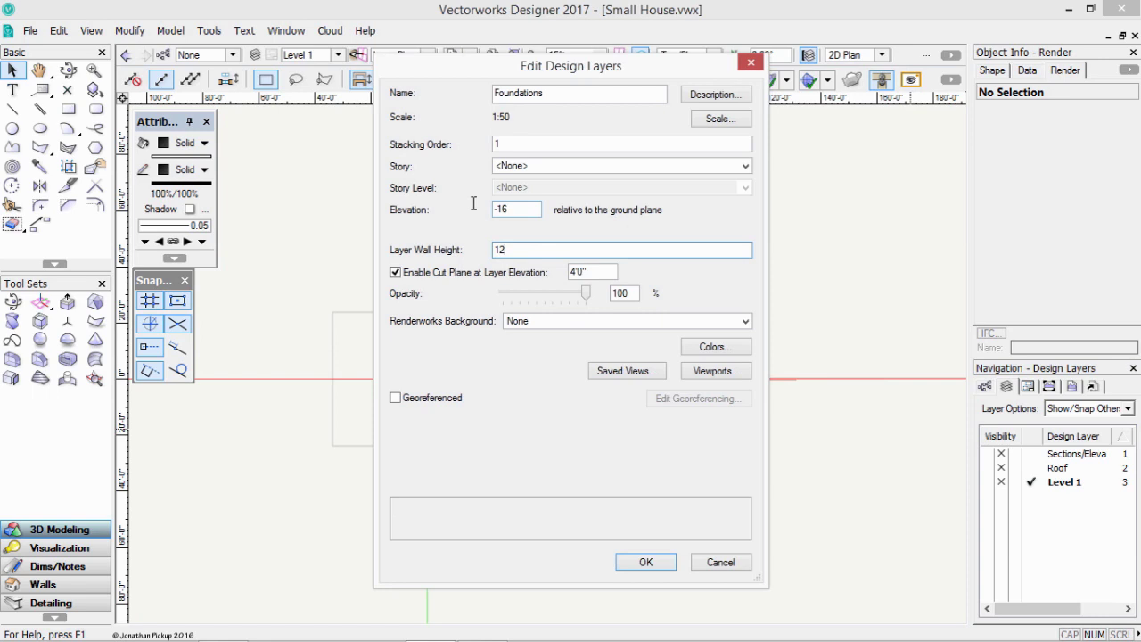
pyautogui.click(403, 275)
pyautogui.click(647, 562)
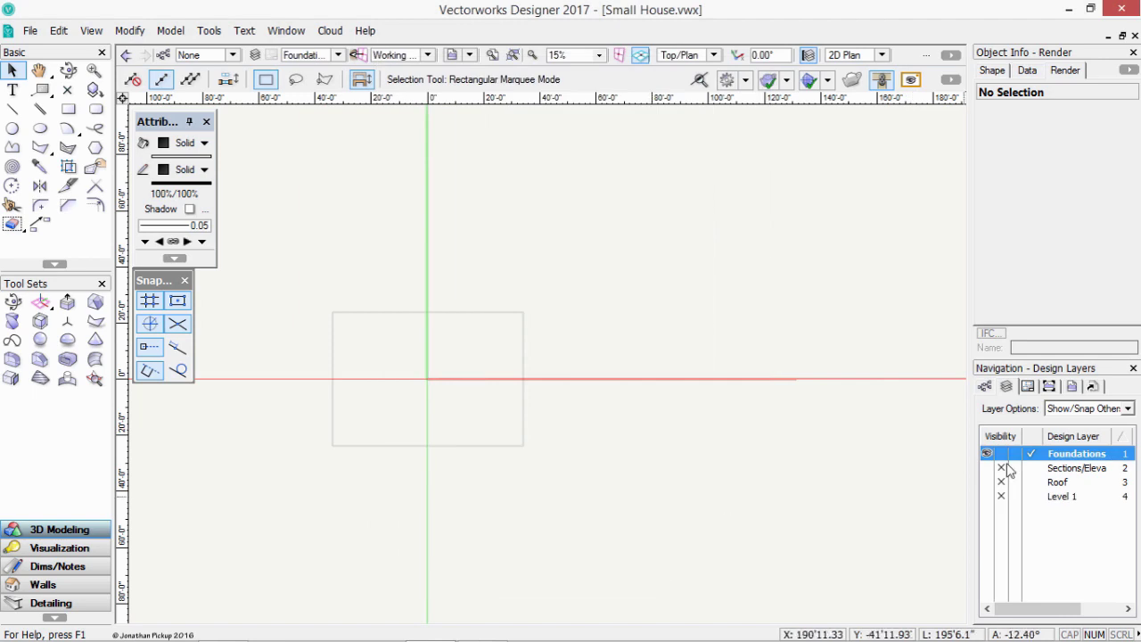
# - Show Level 1, reactivate Foundations, and set layer options to Gray/Snap Others
pyautogui.click(1040, 498)
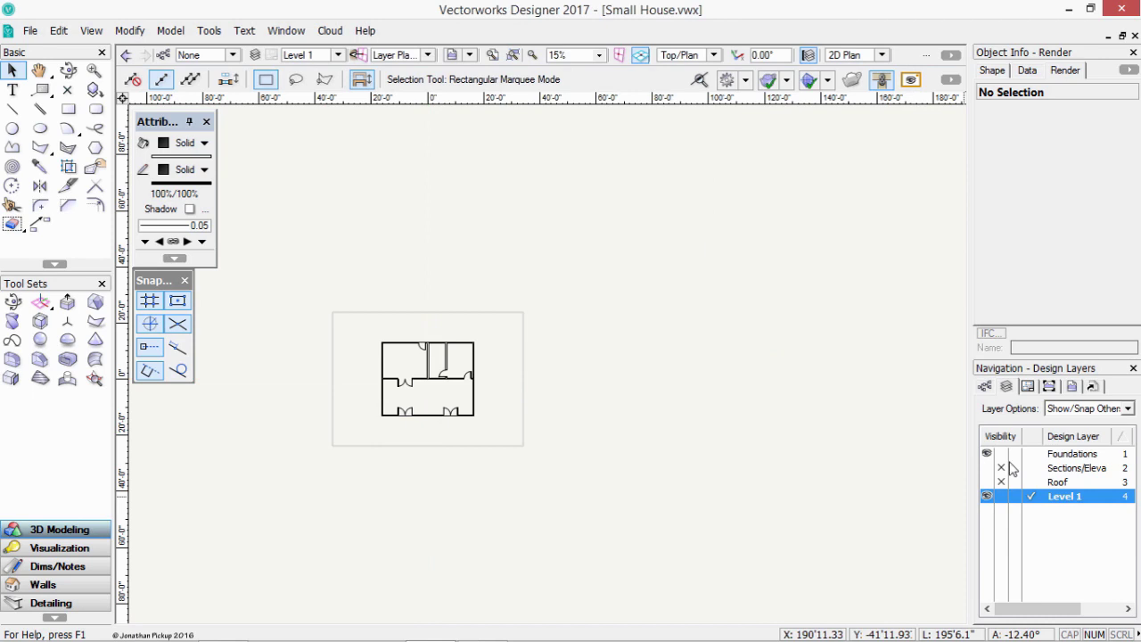
pyautogui.click(1036, 456)
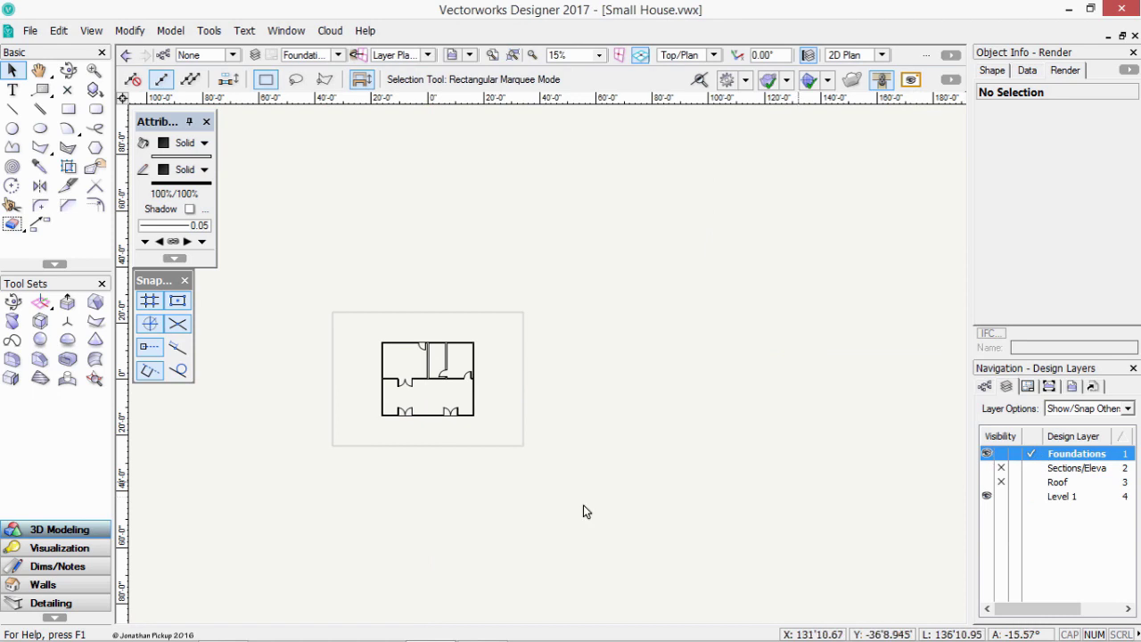
pyautogui.scroll(3, 412, 407)
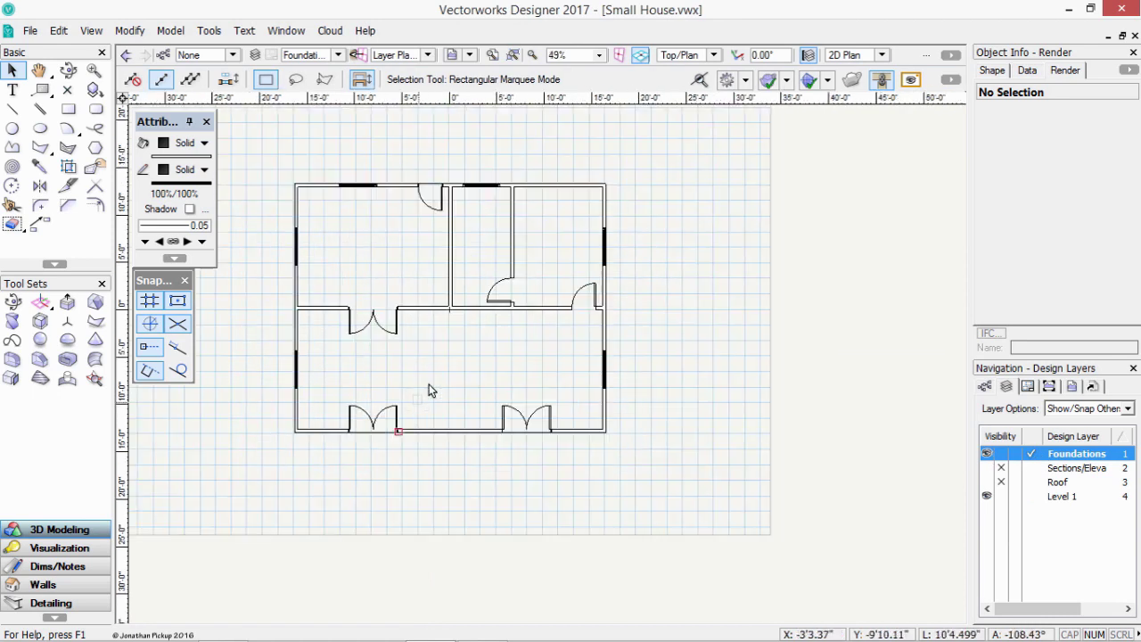
pyautogui.rightClick(737, 258)
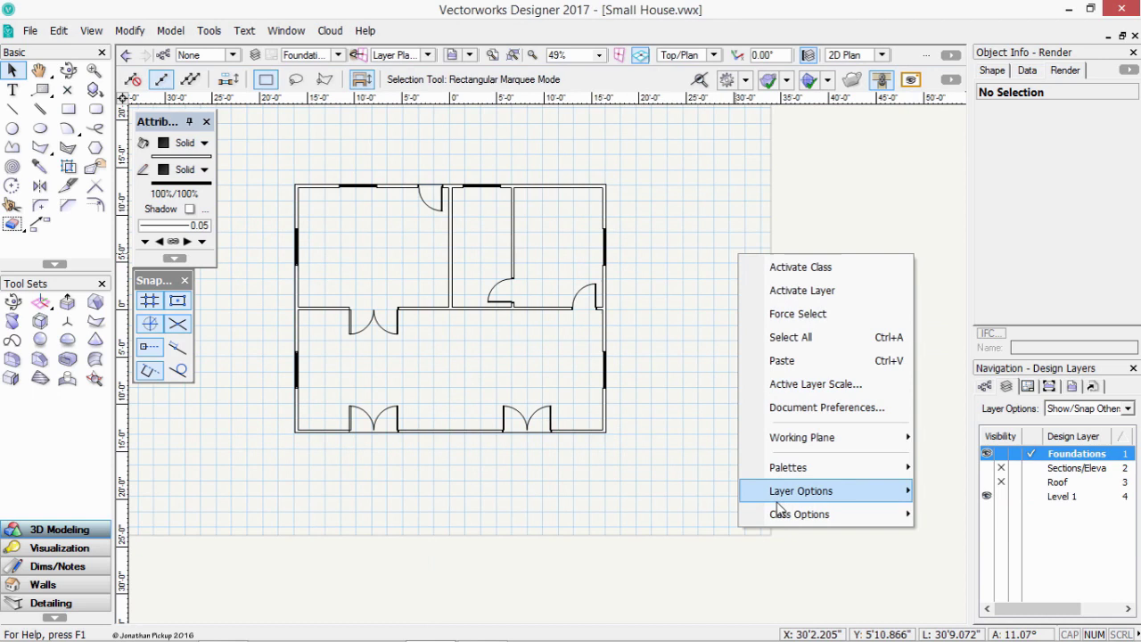
pyautogui.moveTo(779, 501)
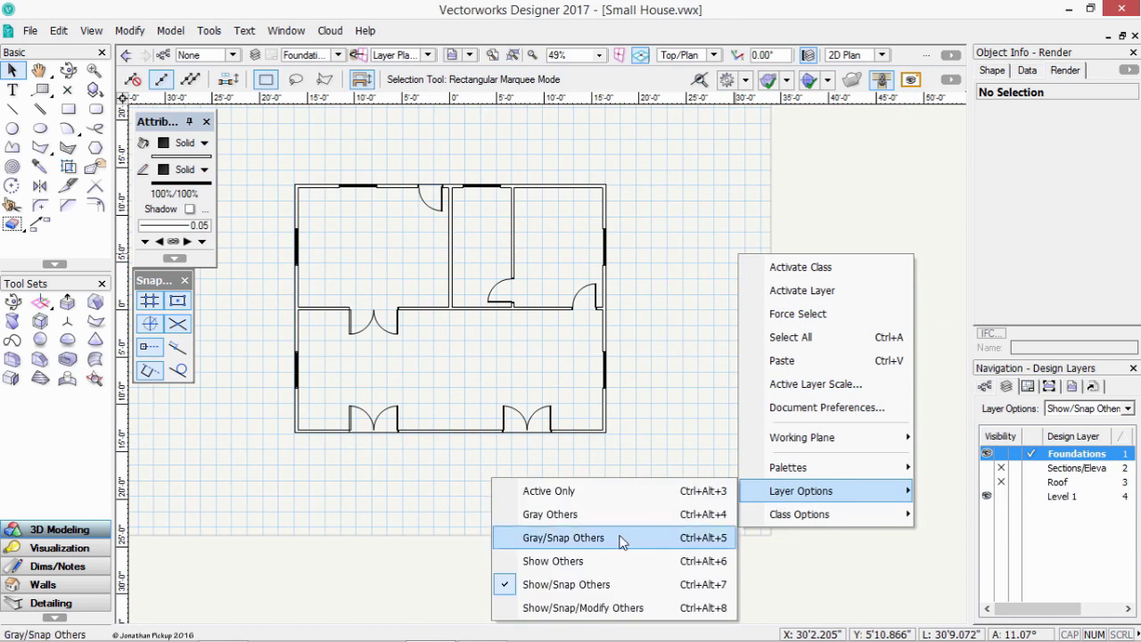
pyautogui.click(621, 539)
pyautogui.scroll(1, 277, 192)
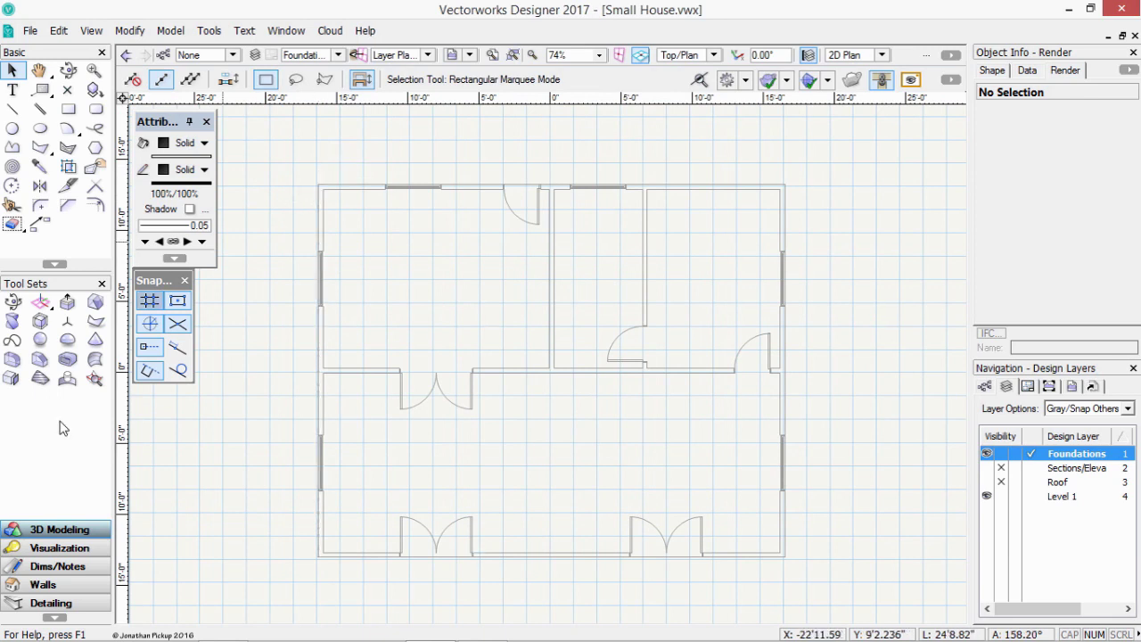
# - Pick the Wall tool and set its preferred overall thickness to 8
pyautogui.click(39, 586)
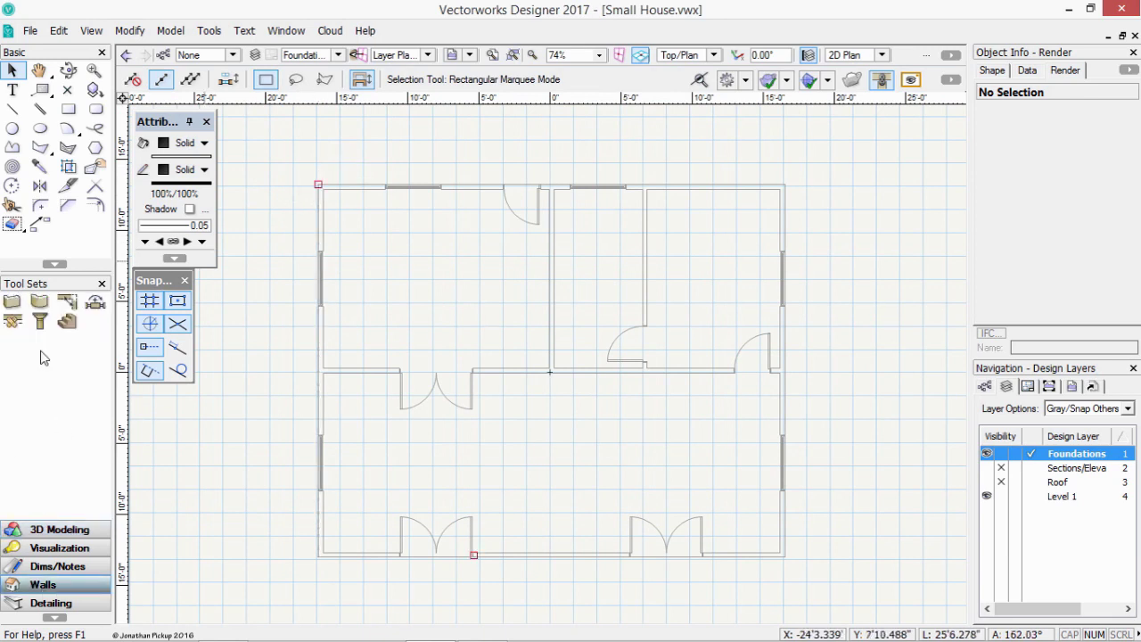
pyautogui.click(13, 303)
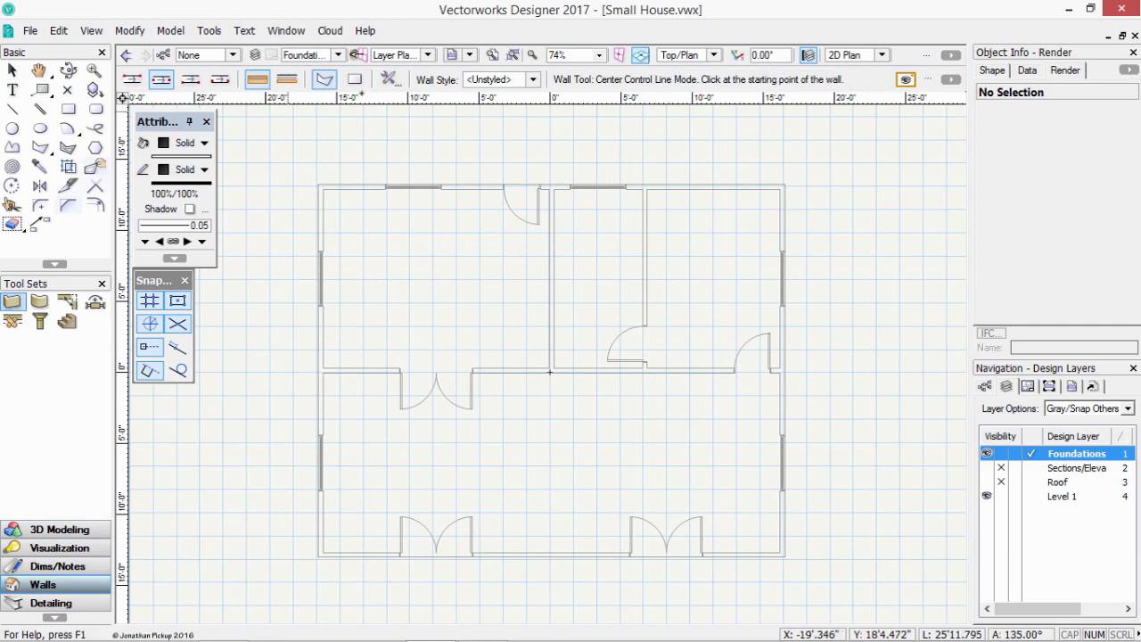
pyautogui.click(390, 82)
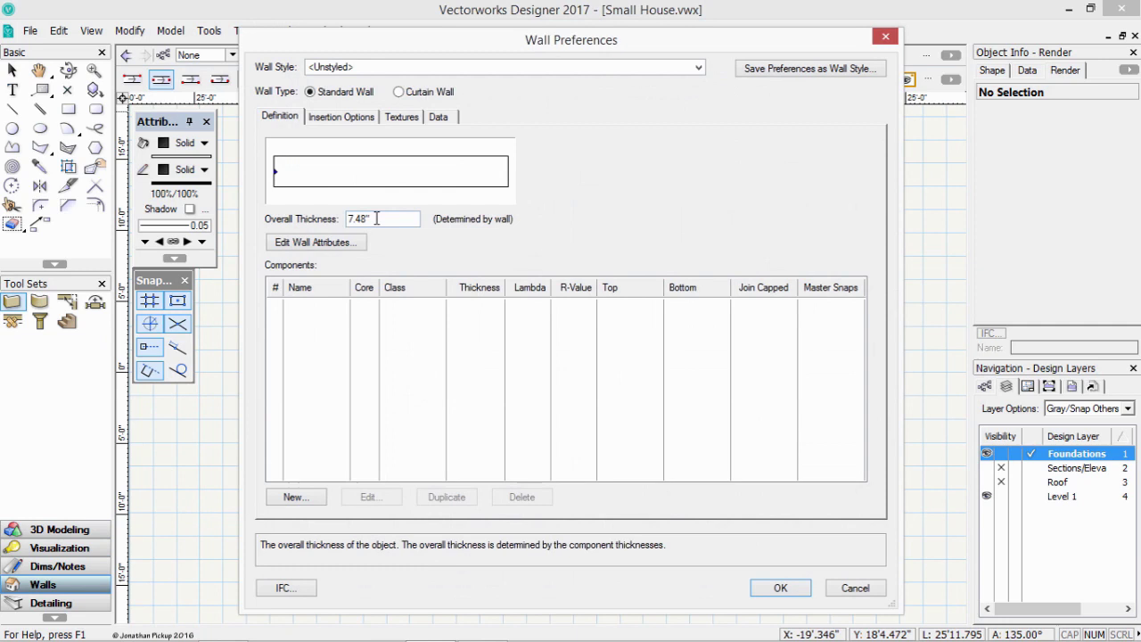
pyautogui.moveTo(377, 219); pyautogui.dragTo(301, 215)
pyautogui.write('8')
pyautogui.press('Tab')
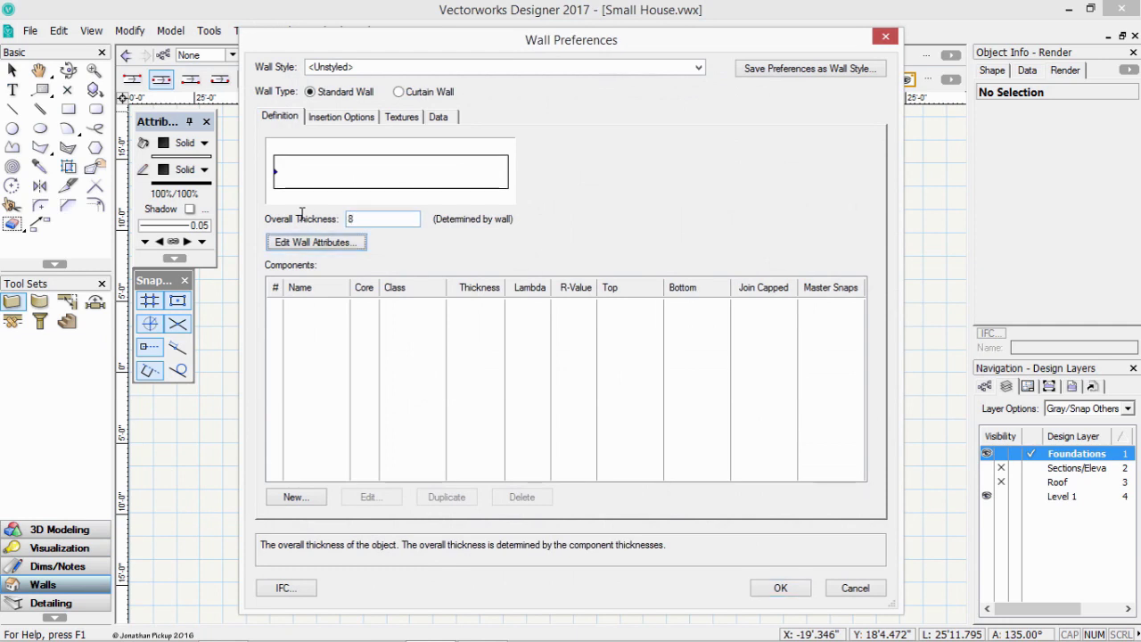
# - Set wall fill style, fill colour, pen style, pen colour and pen thickness all to Class Style
pyautogui.click(309, 243)
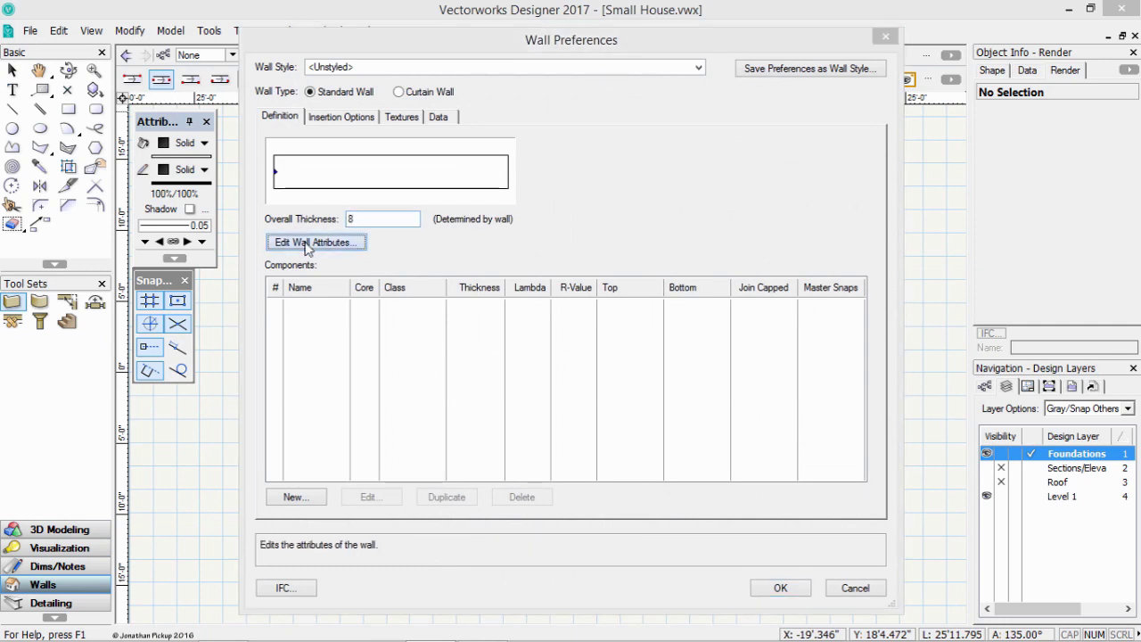
pyautogui.click(499, 119)
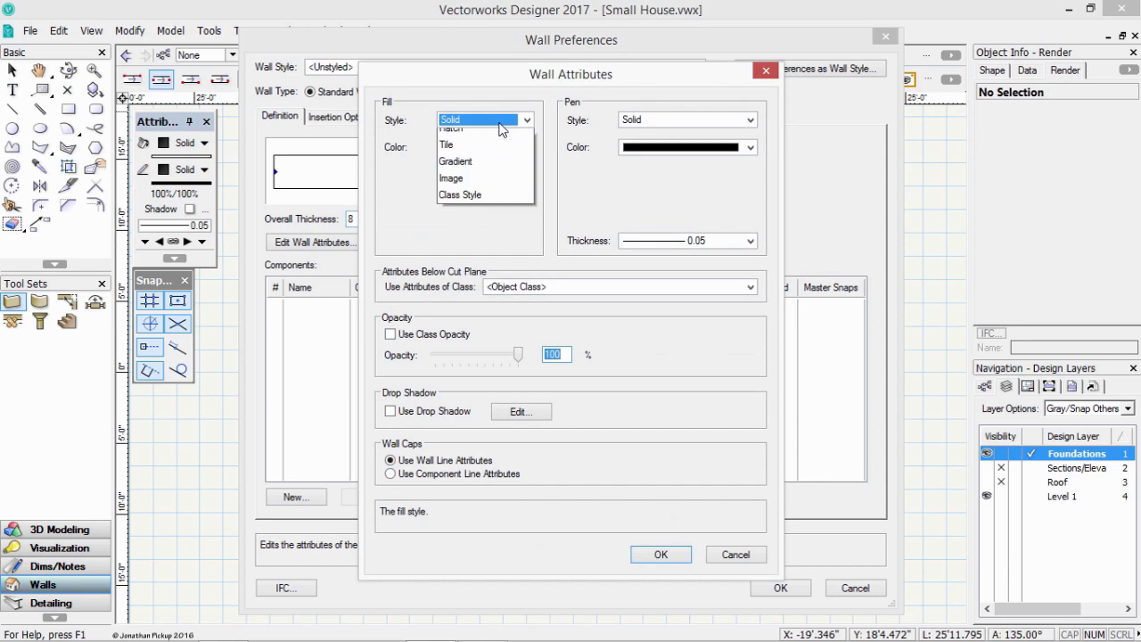
pyautogui.click(460, 254)
pyautogui.click(479, 149)
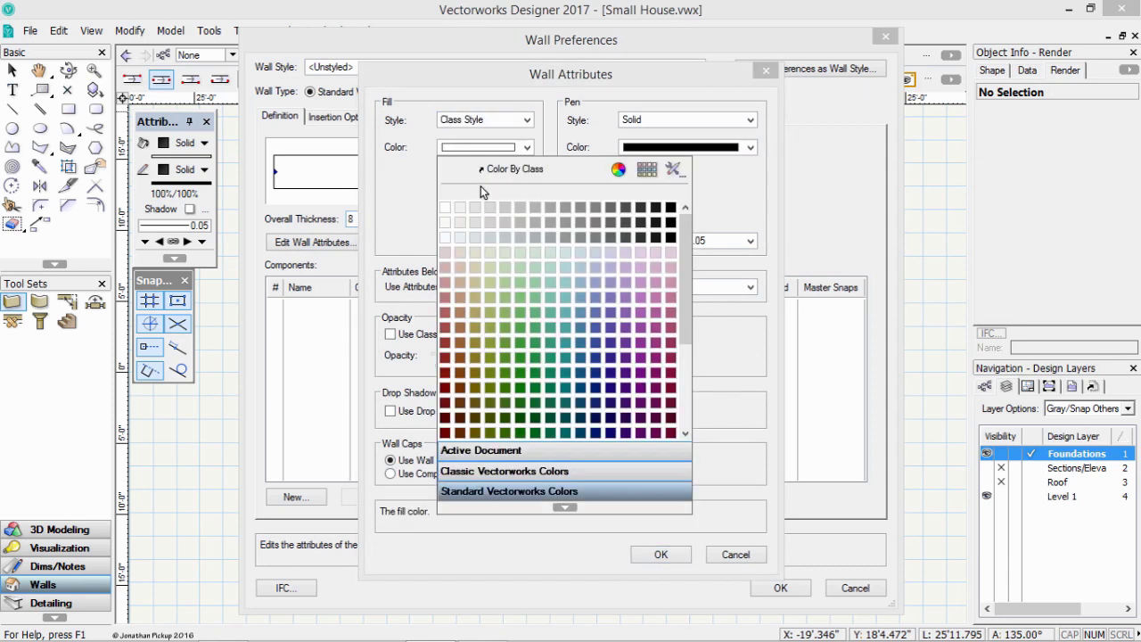
pyautogui.click(497, 170)
pyautogui.click(646, 122)
pyautogui.click(649, 193)
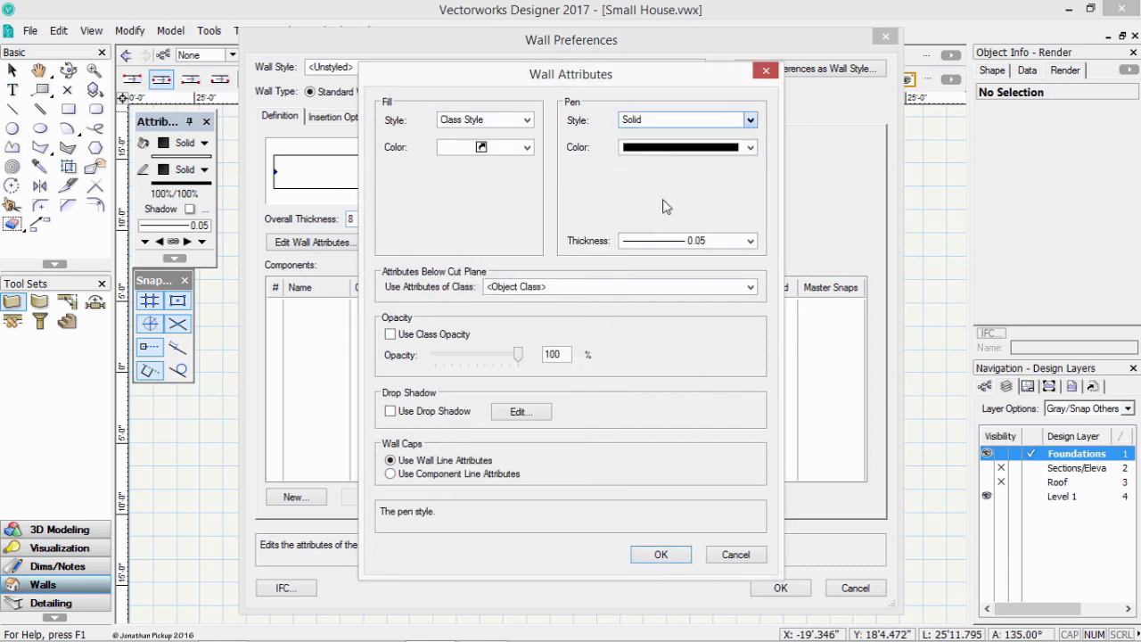
pyautogui.click(661, 148)
pyautogui.click(681, 172)
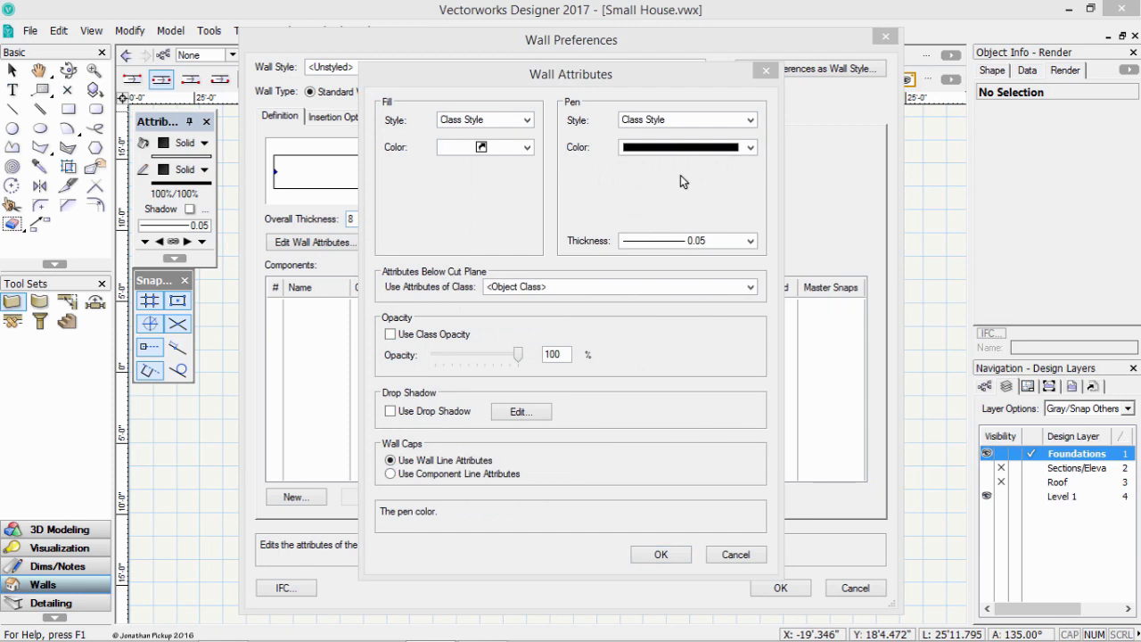
pyautogui.click(686, 241)
pyautogui.click(692, 269)
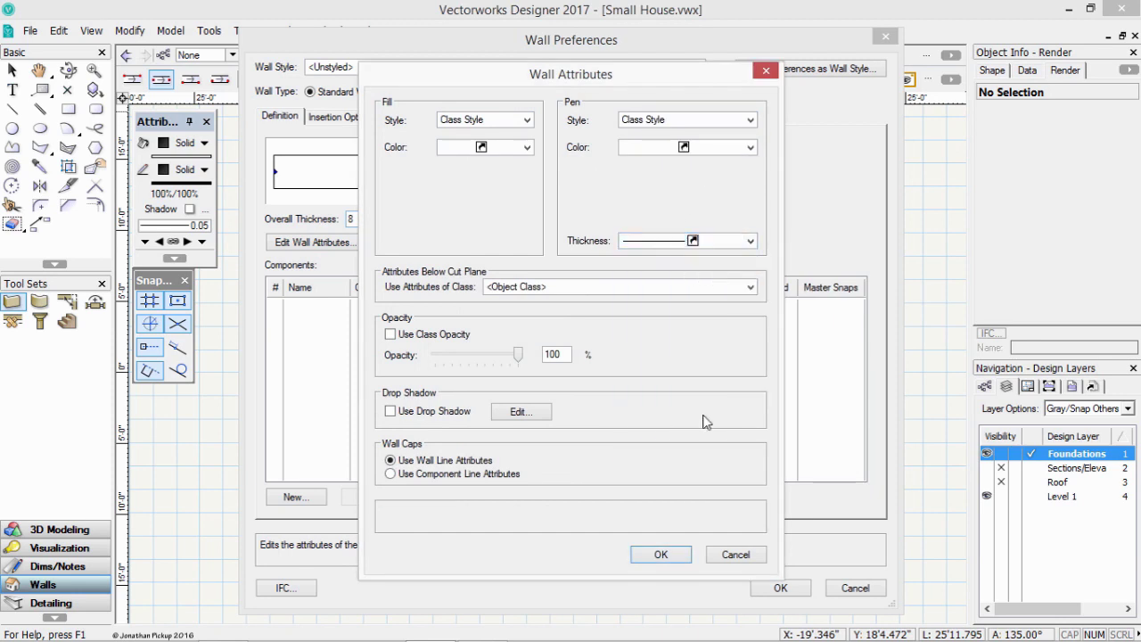
pyautogui.click(661, 555)
# - Set wall insertion to class Wall-Foundation, top bound Layer Wall Height, bottom bound Layer Elevation
pyautogui.click(316, 118)
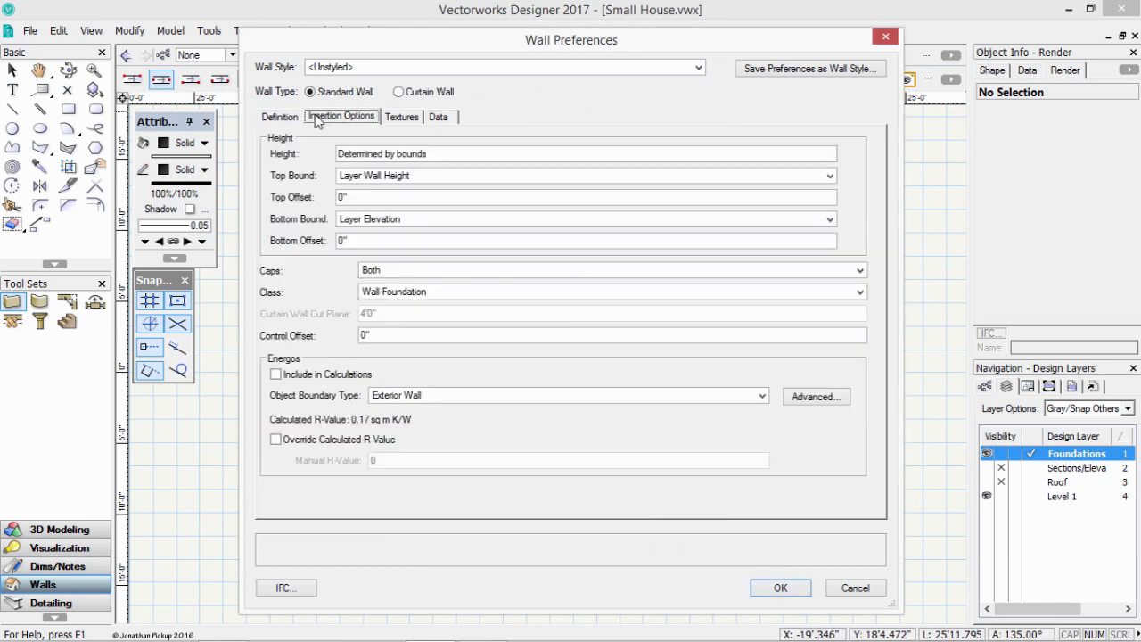
pyautogui.click(416, 177)
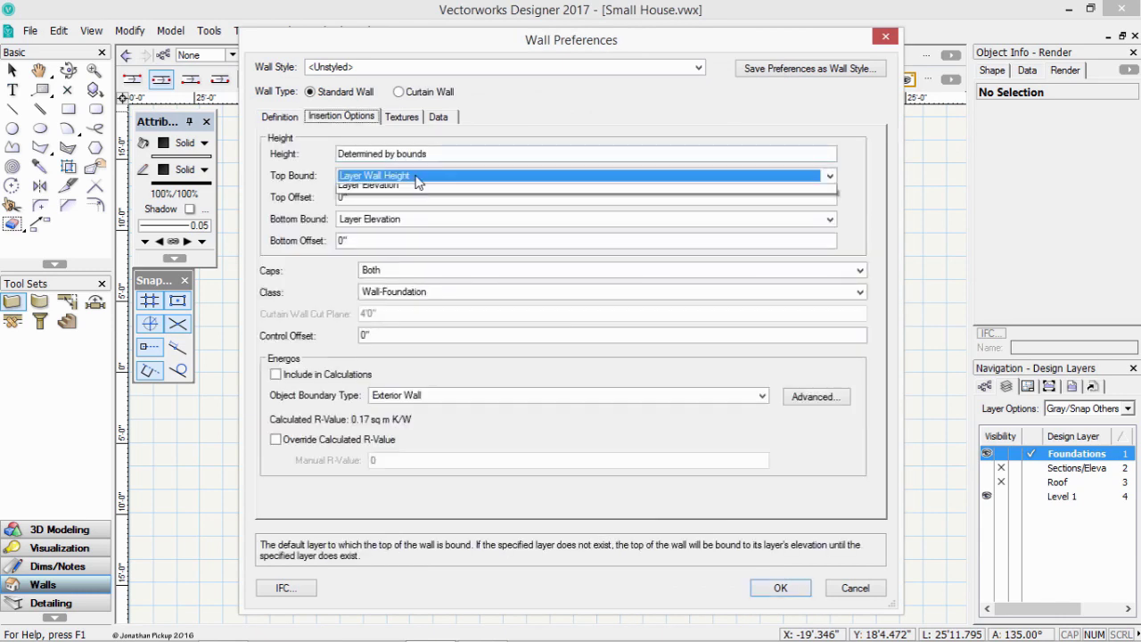
pyautogui.click(417, 191)
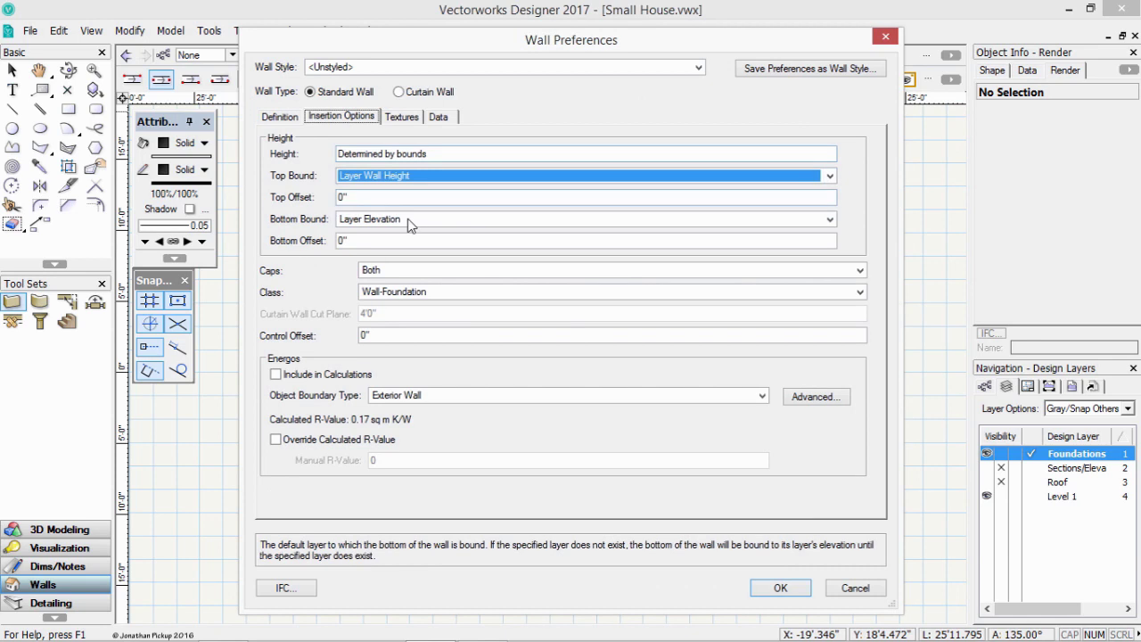
pyautogui.click(408, 220)
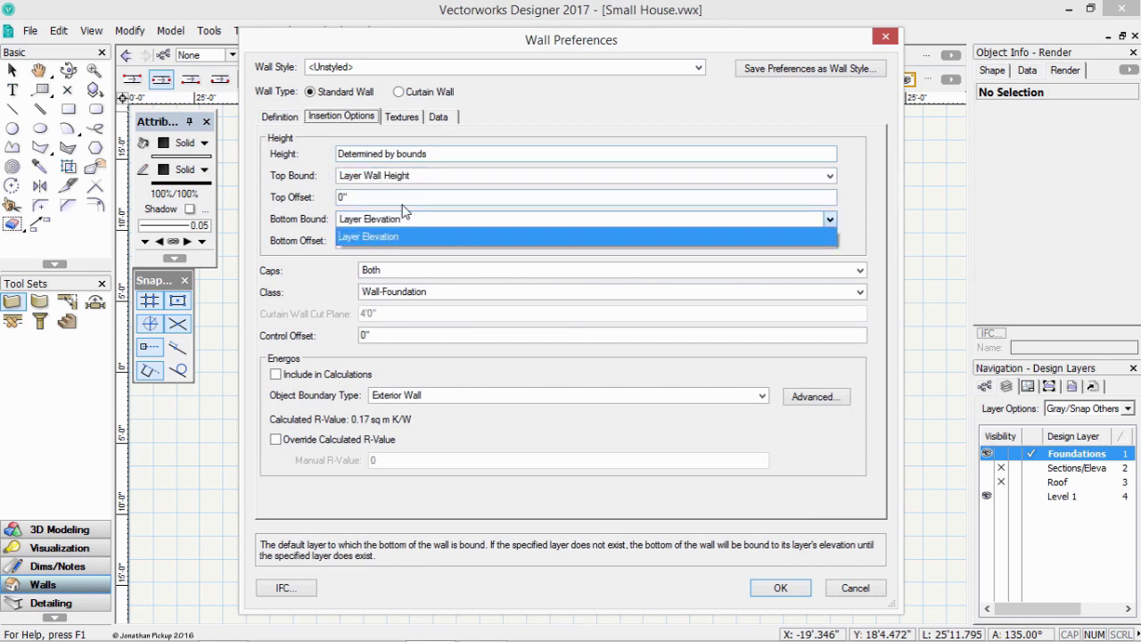
pyautogui.click(402, 203)
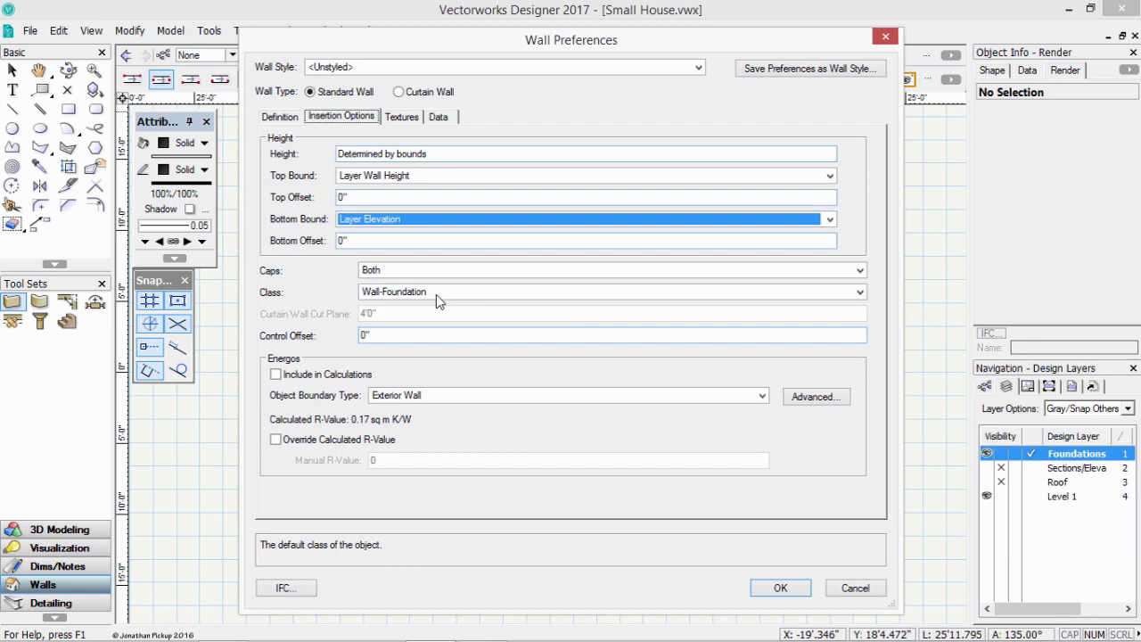
pyautogui.click(381, 296)
pyautogui.click(382, 294)
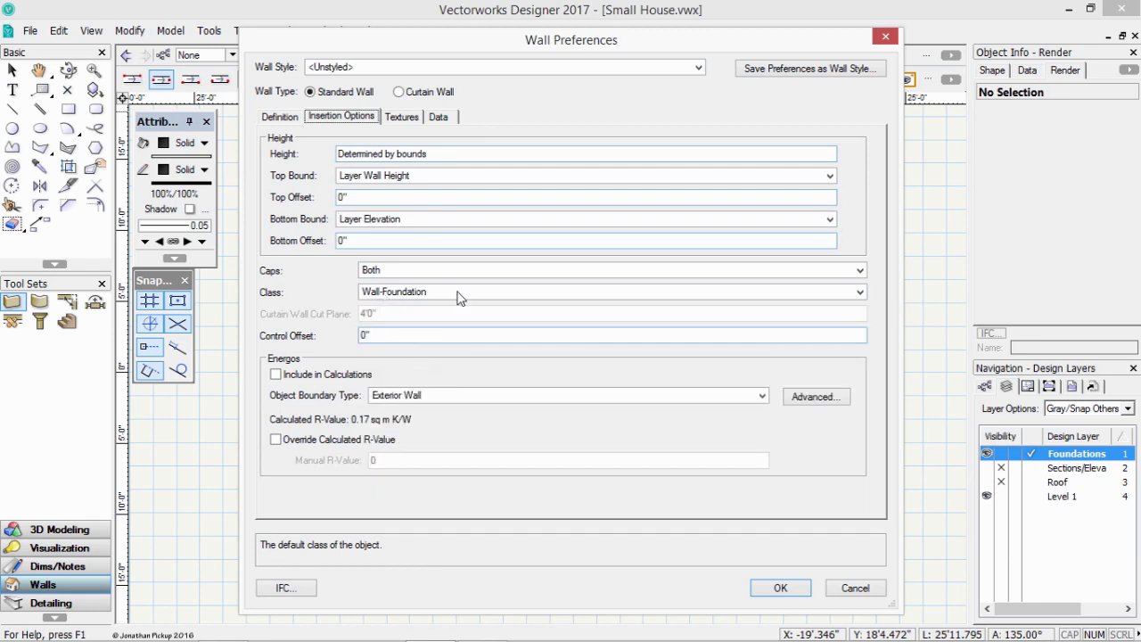
pyautogui.click(780, 589)
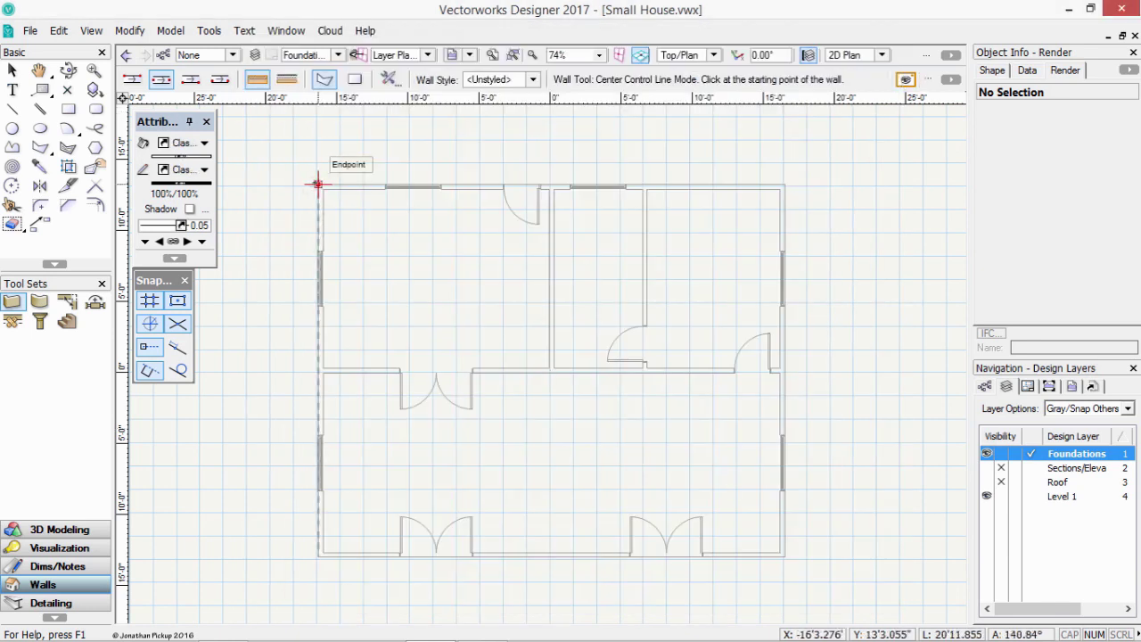
# - Draw a closed loop of four left-control-line walls around the plan's four corners
pyautogui.click(318, 185)
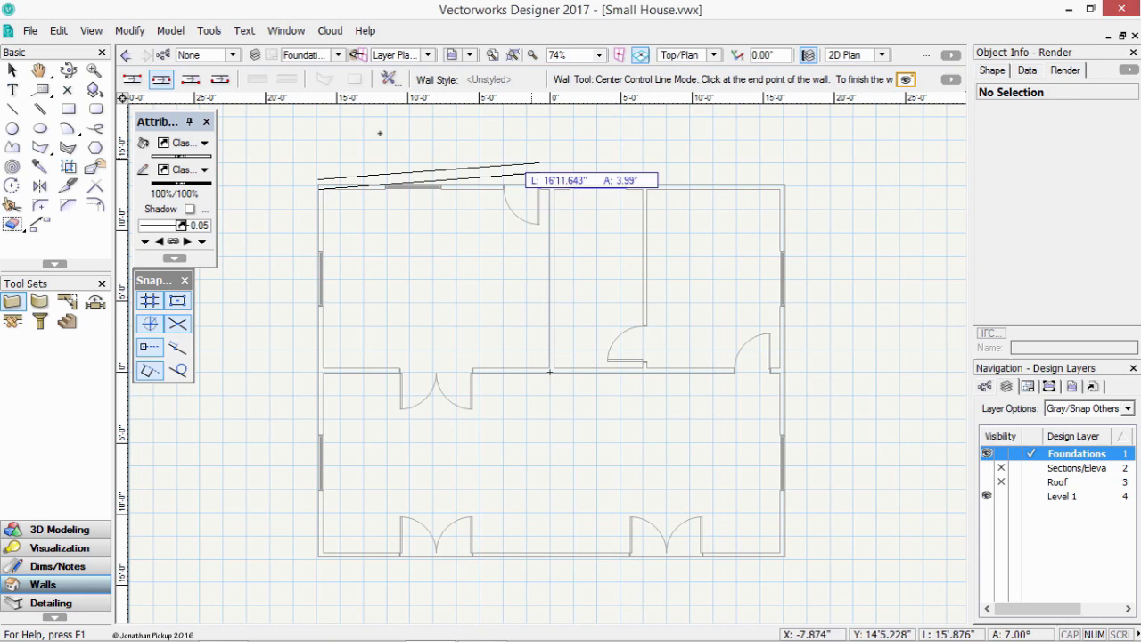
pyautogui.click(131, 78)
pyautogui.click(319, 184)
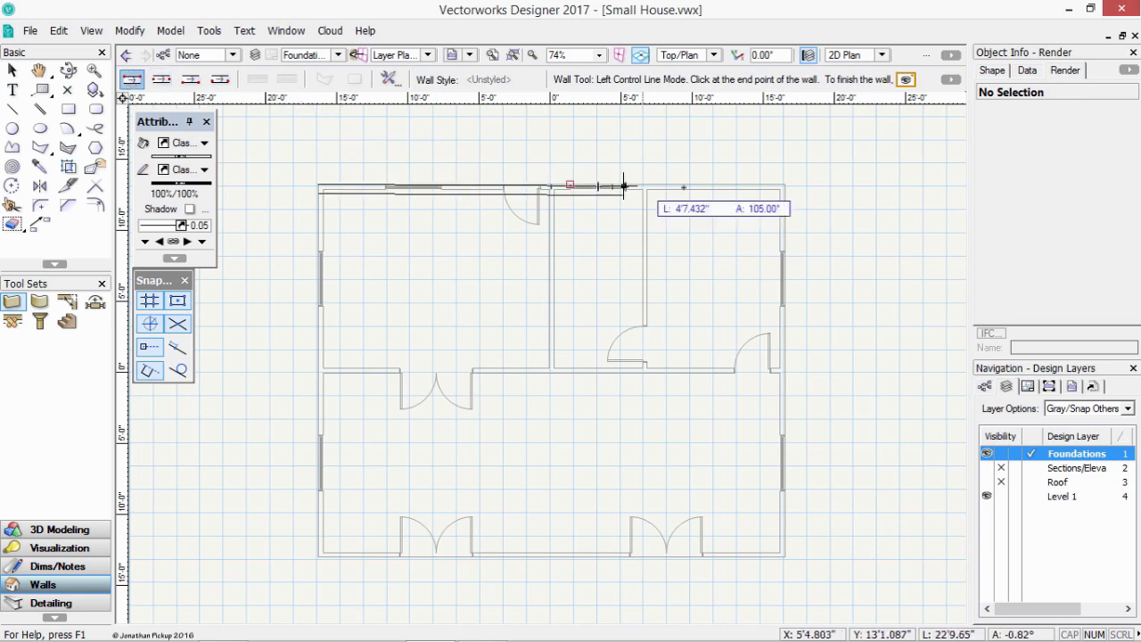
pyautogui.click(785, 185)
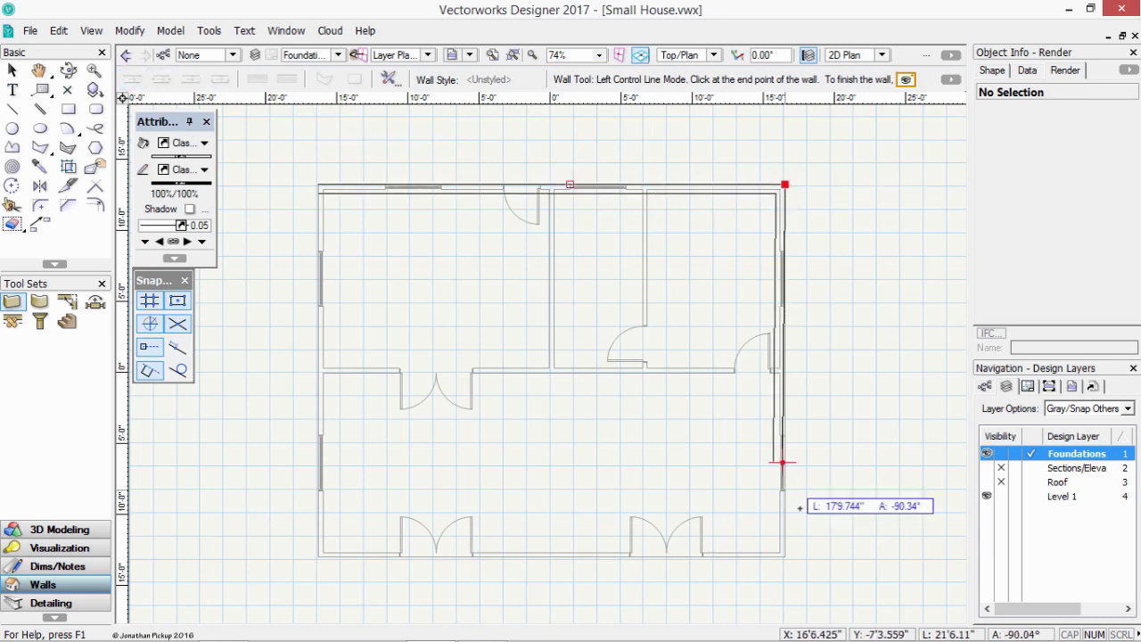
pyautogui.click(785, 558)
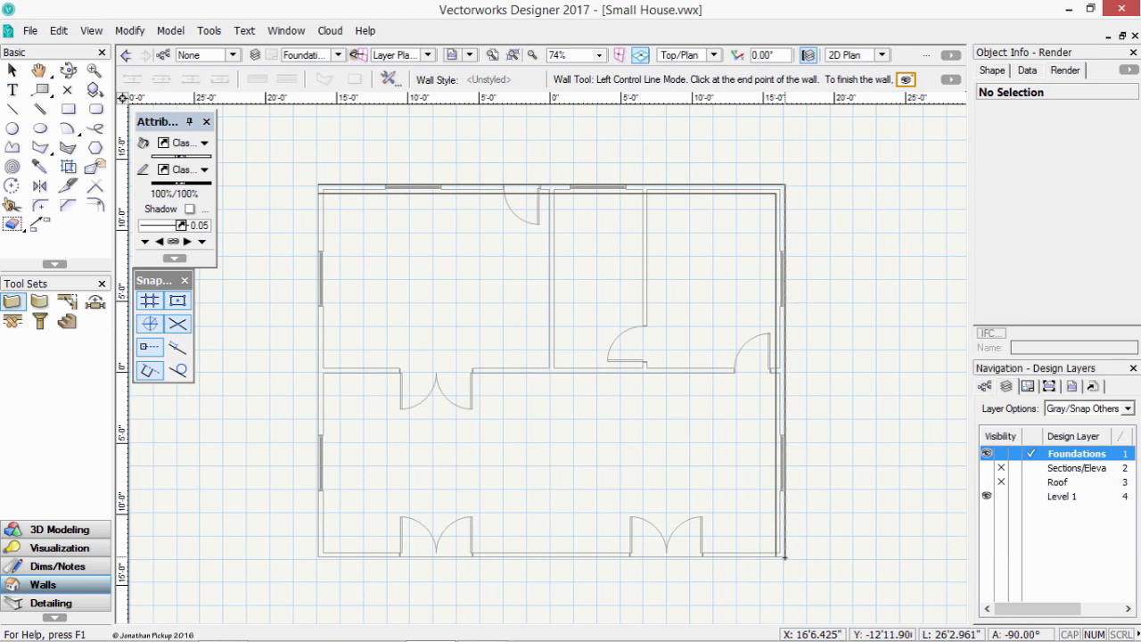
pyautogui.click(318, 556)
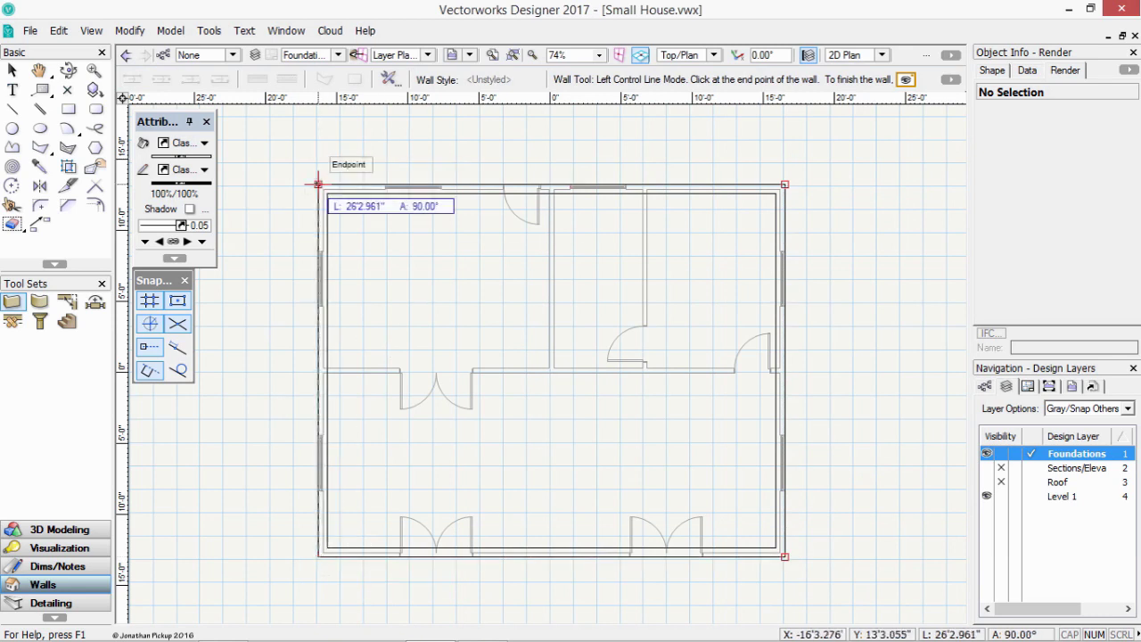
pyautogui.click(318, 185)
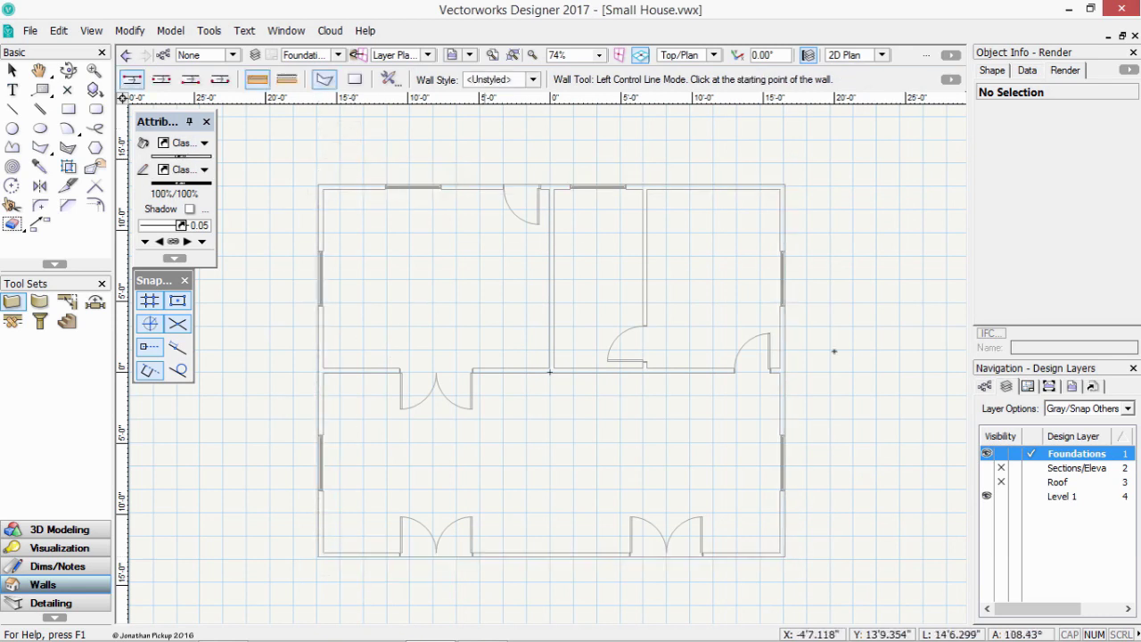
# - Make the Wall-Foundation class visible and view the walls in Right Isometric
pyautogui.click(986, 386)
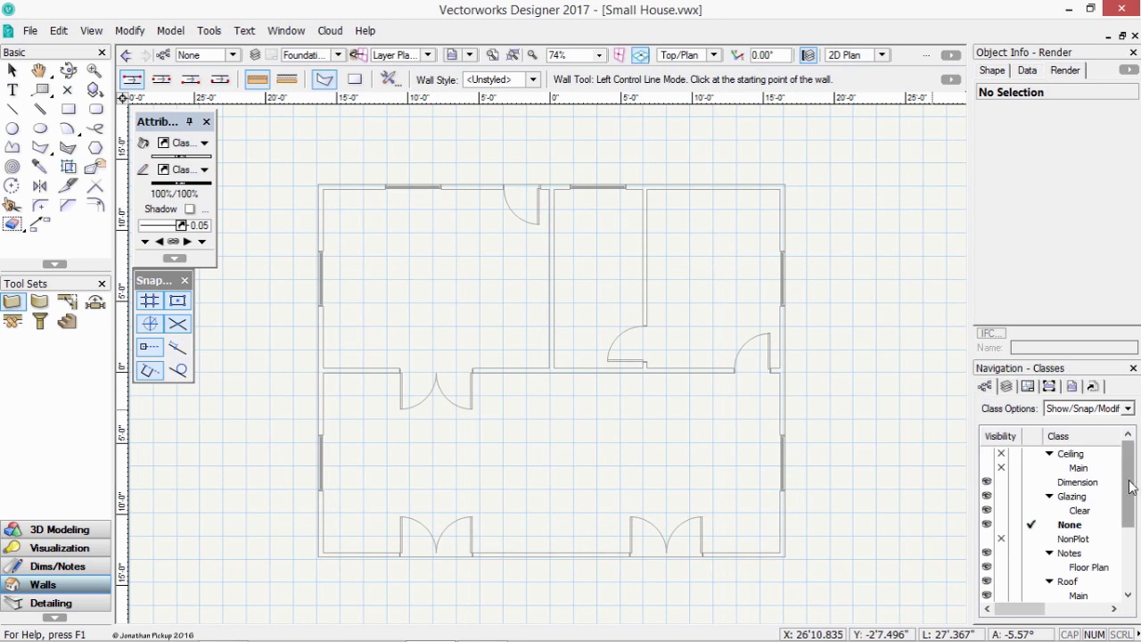
pyautogui.moveTo(1131, 488); pyautogui.dragTo(1129, 575)
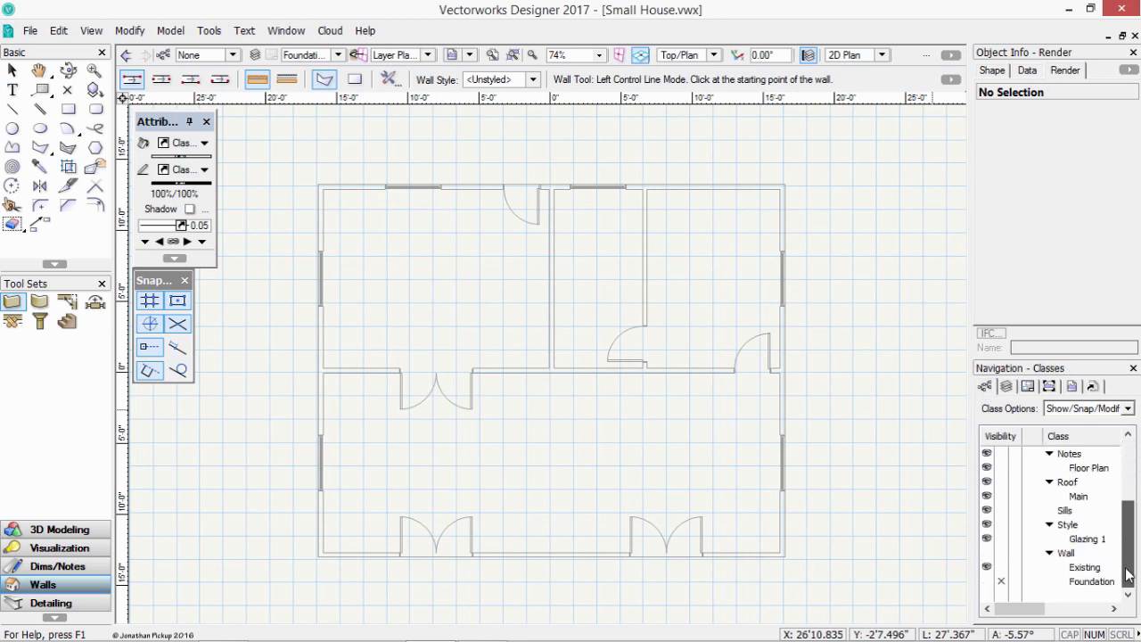
pyautogui.click(987, 580)
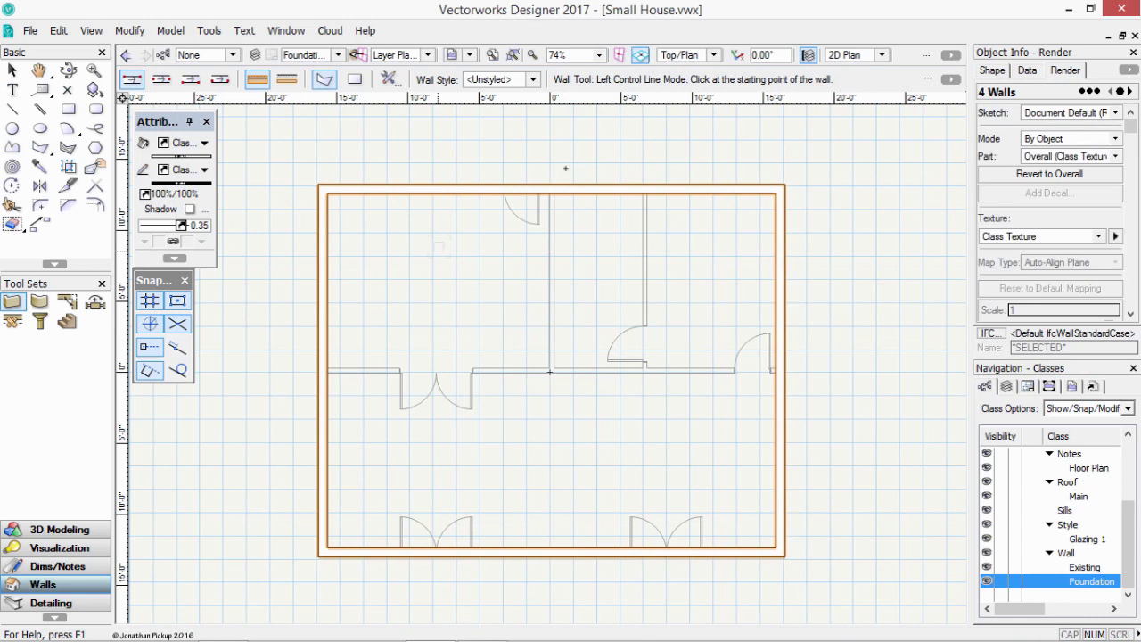
pyautogui.click(693, 56)
pyautogui.click(702, 203)
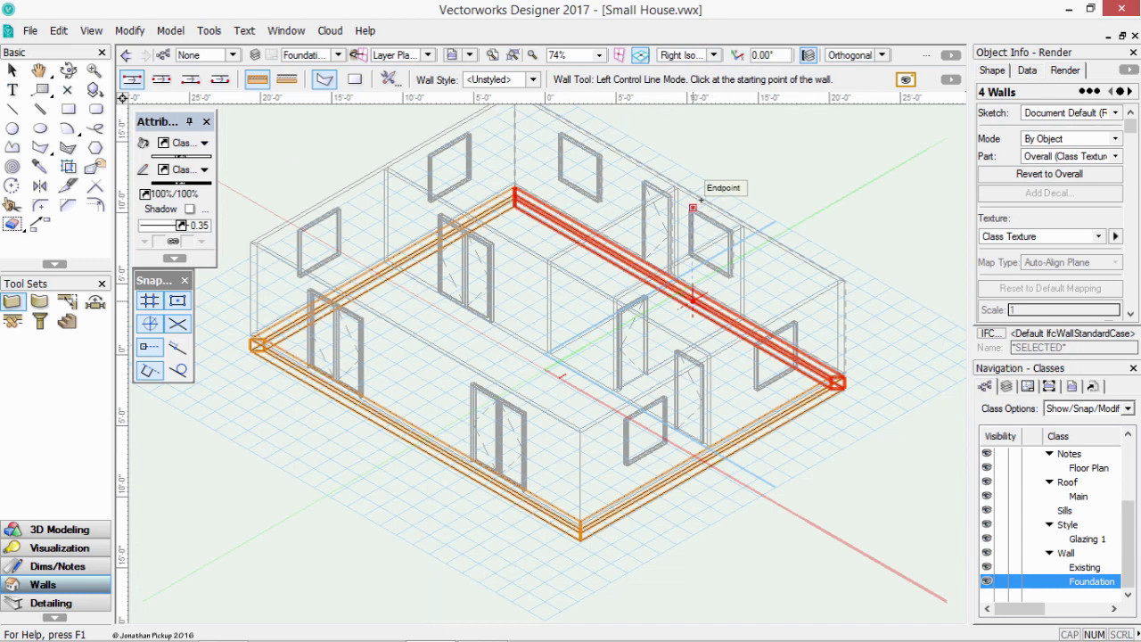
# - Switch to Top/Plan view and set layer options to Active Only
pyautogui.click(694, 55)
pyautogui.click(696, 75)
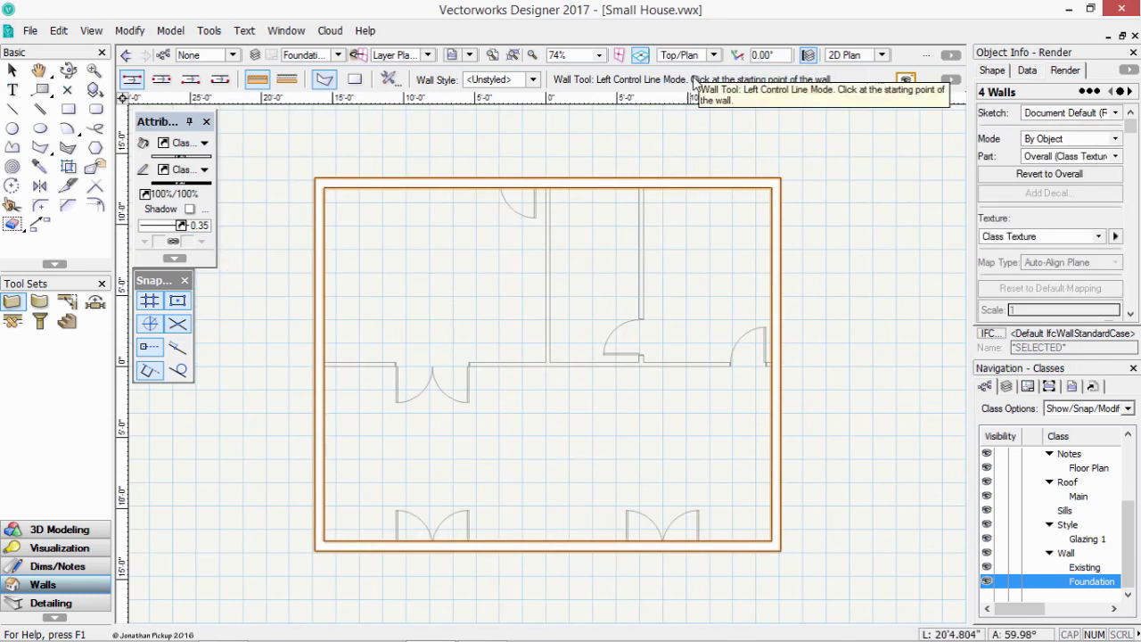
pyautogui.rightClick(642, 131)
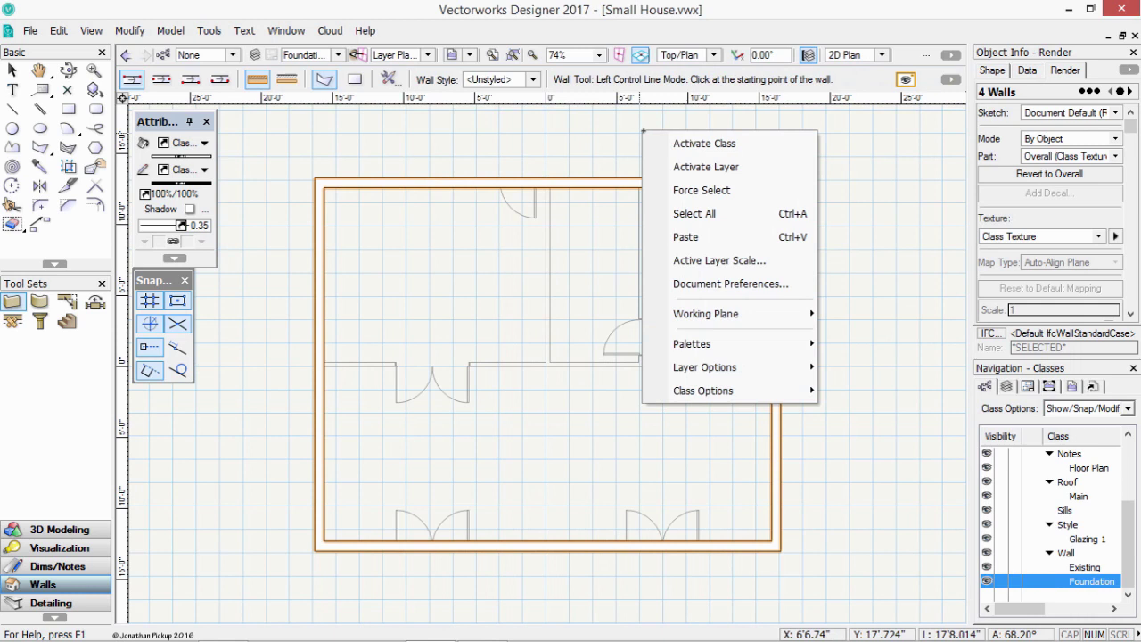
pyautogui.moveTo(719, 374)
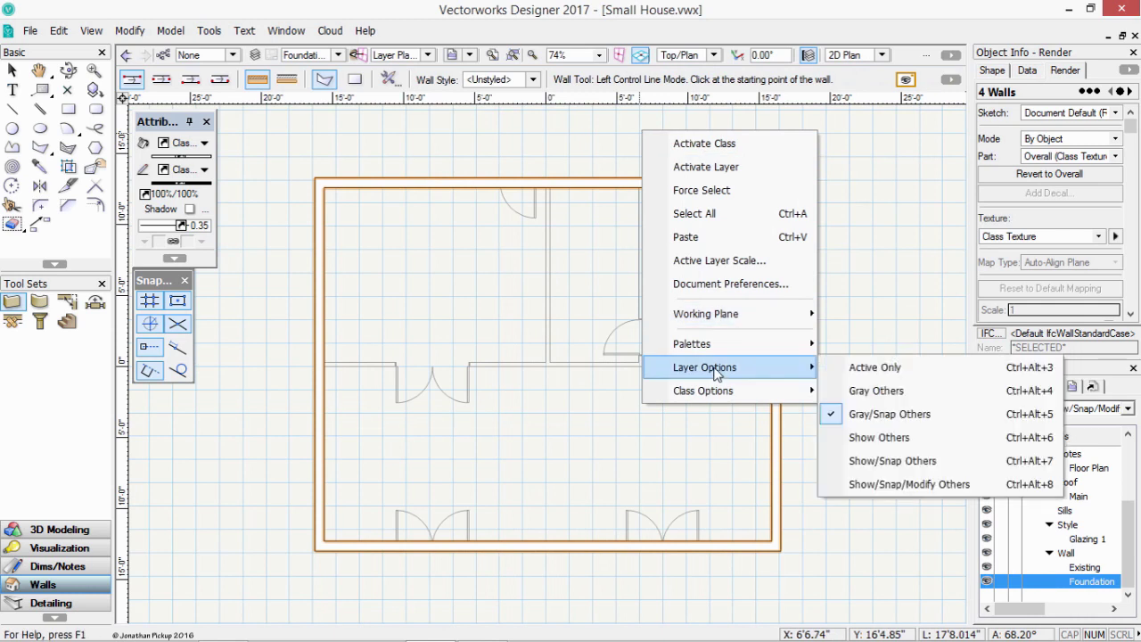
pyautogui.click(838, 372)
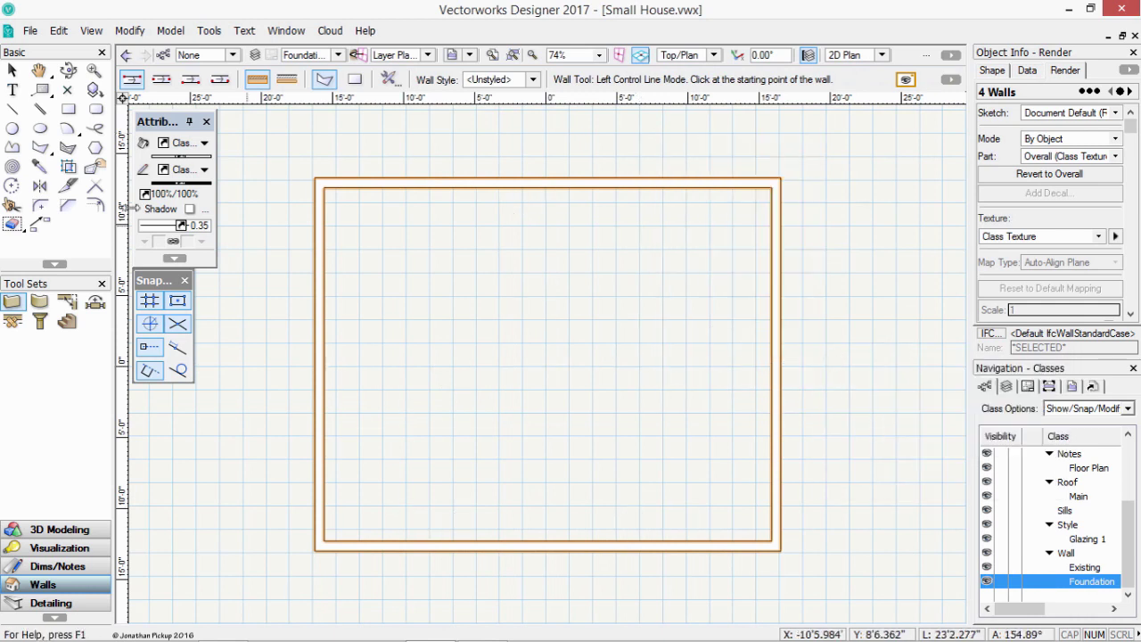
# - Convert a rectangle drawn over the walls into a 4-thick floor at bottom Z 12
pyautogui.click(69, 110)
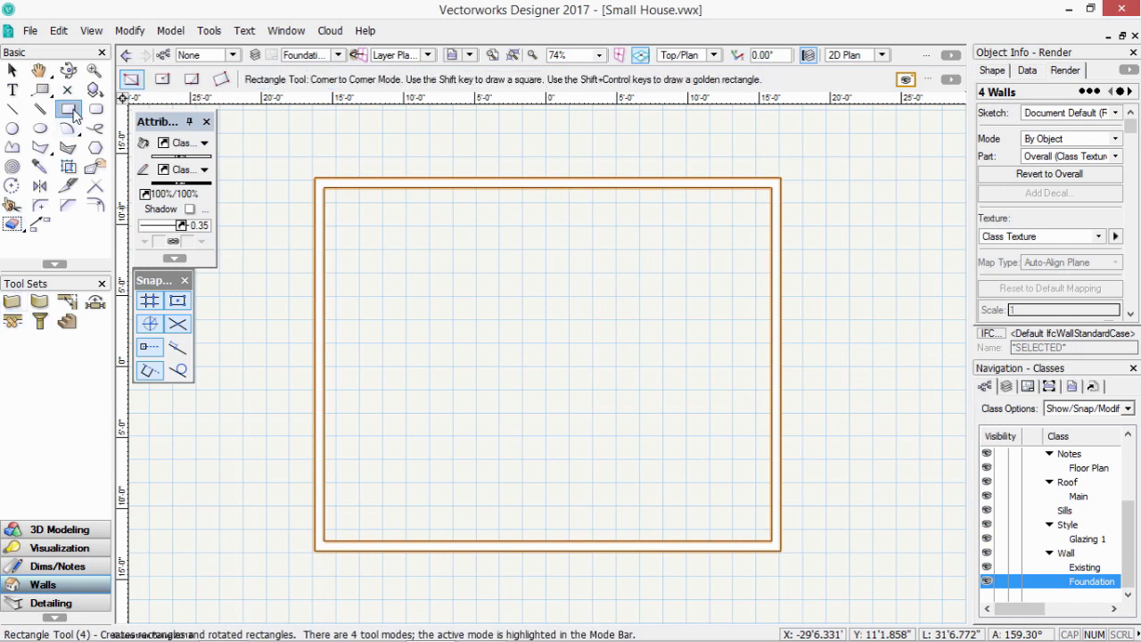
pyautogui.click(315, 178)
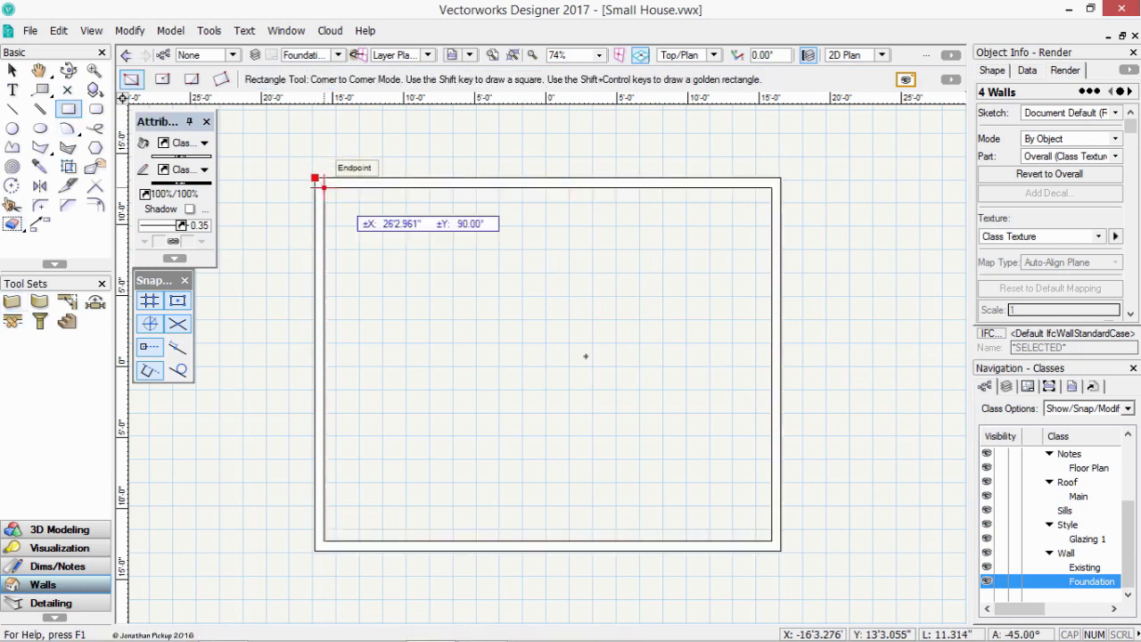
pyautogui.click(781, 550)
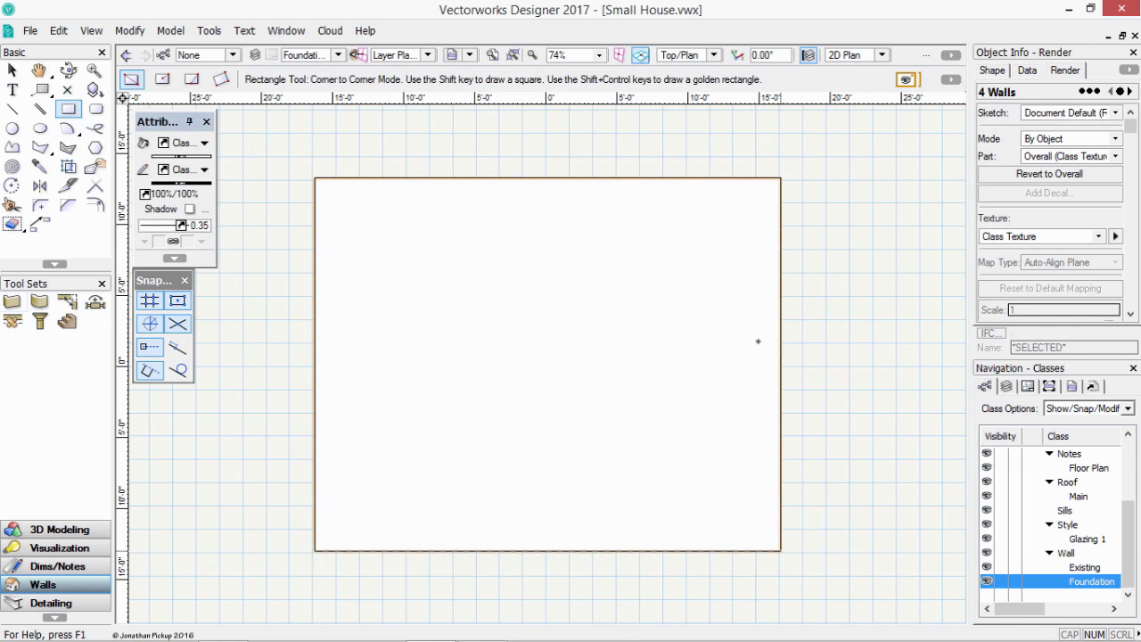
pyautogui.click(170, 30)
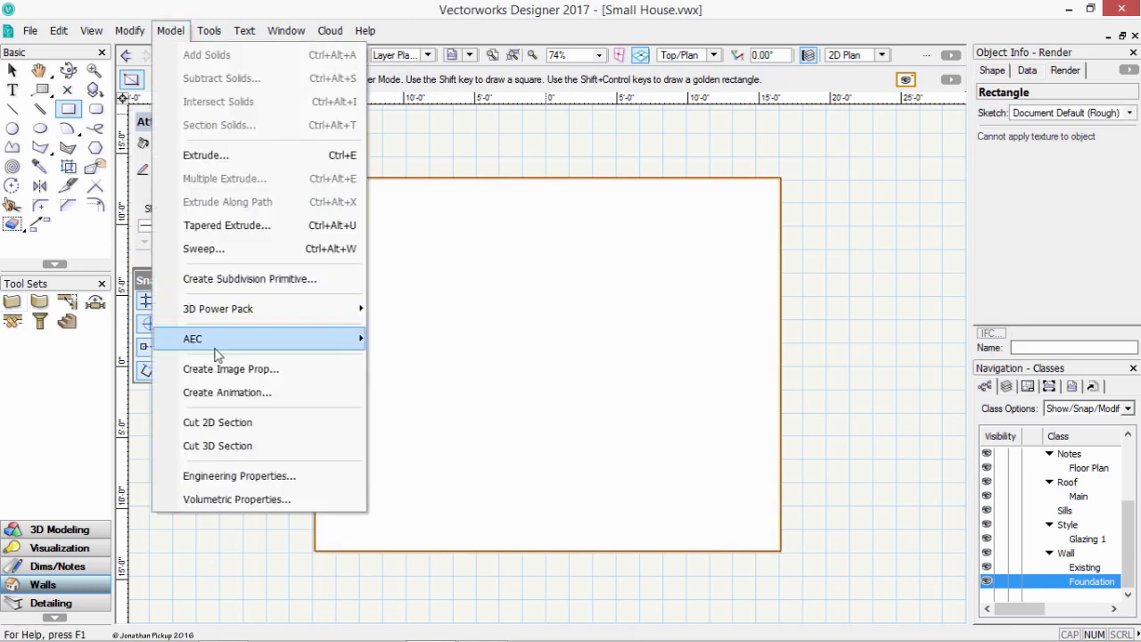
pyautogui.moveTo(220, 337)
pyautogui.click(396, 372)
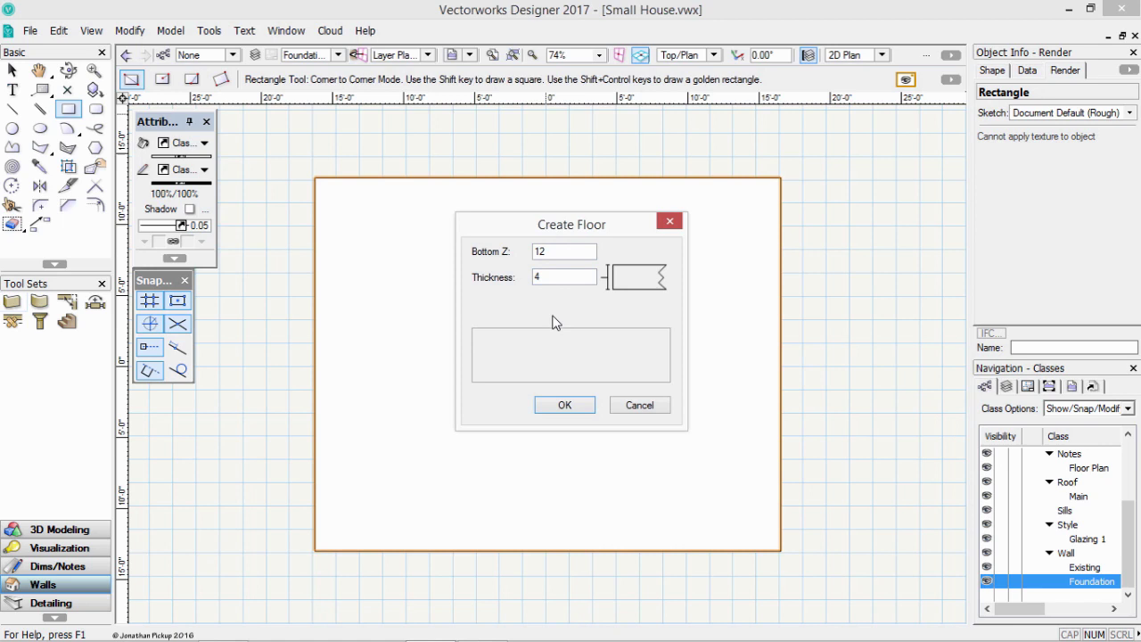
pyautogui.click(565, 405)
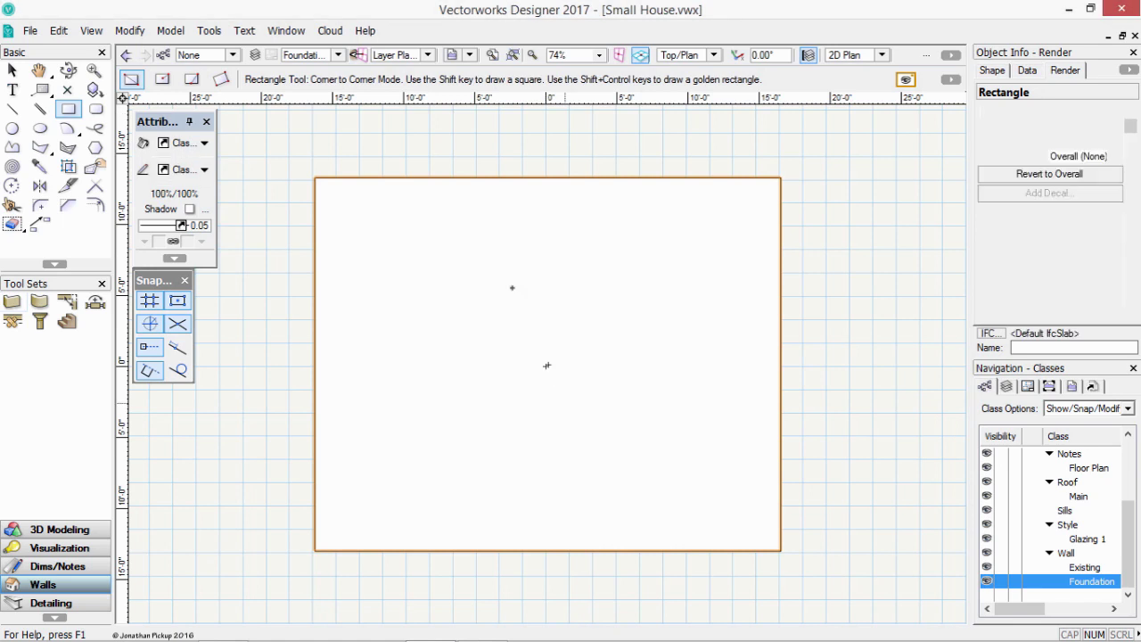
pyautogui.press('3')
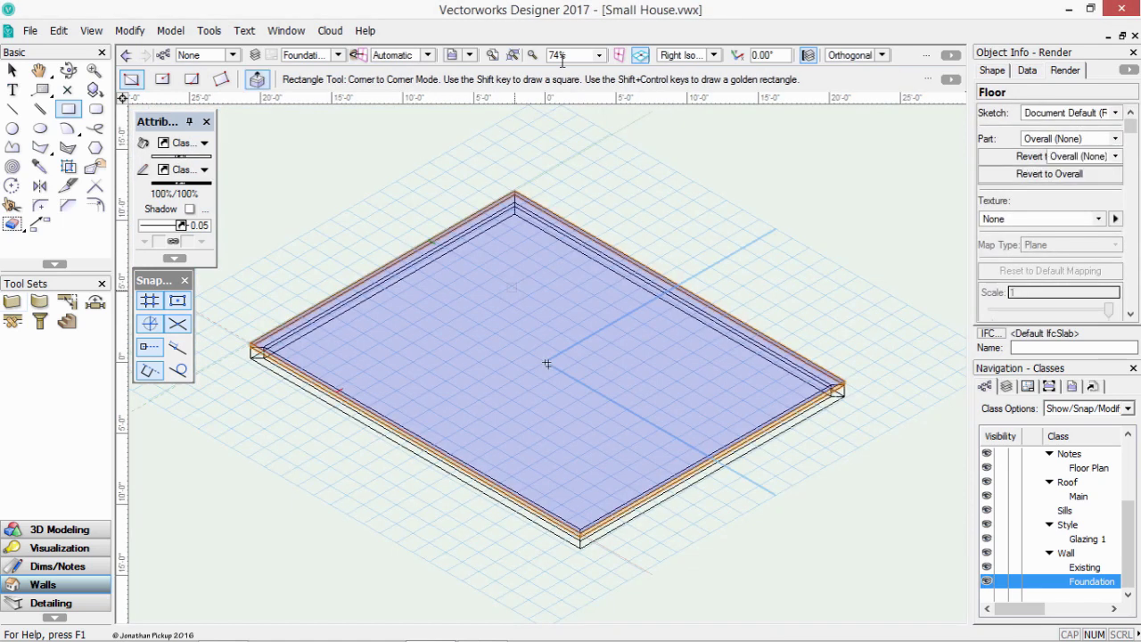
# - Zoom into a slab corner, select the floor and a wall to compare heights, then grey other layers
pyautogui.click(682, 55)
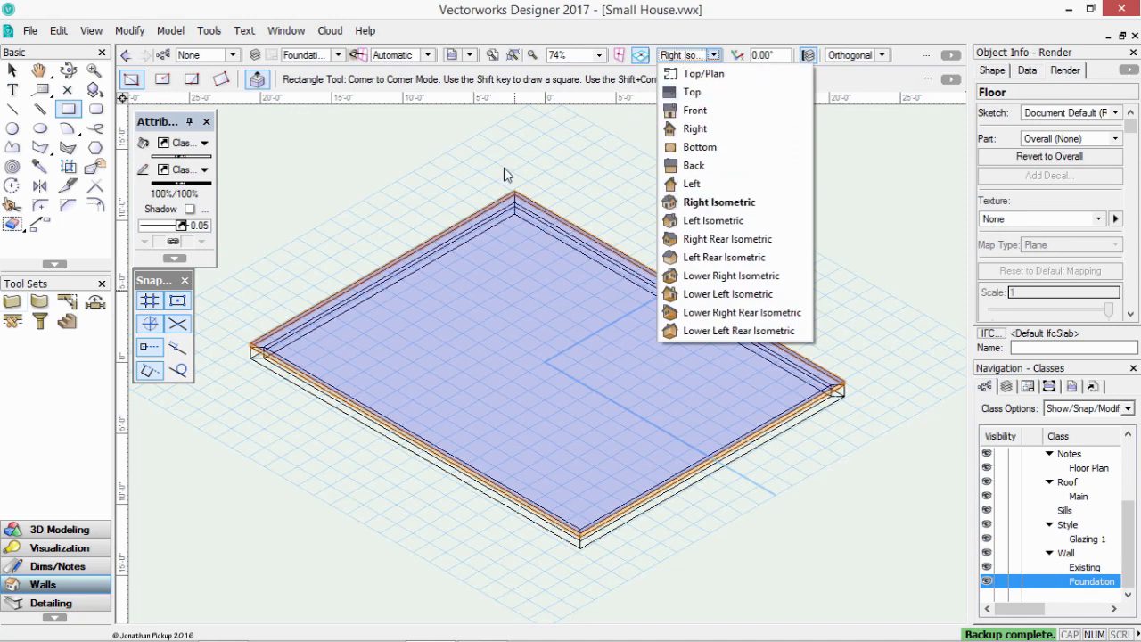
pyautogui.click(257, 352)
pyautogui.click(254, 350)
pyautogui.scroll(5, 250, 334)
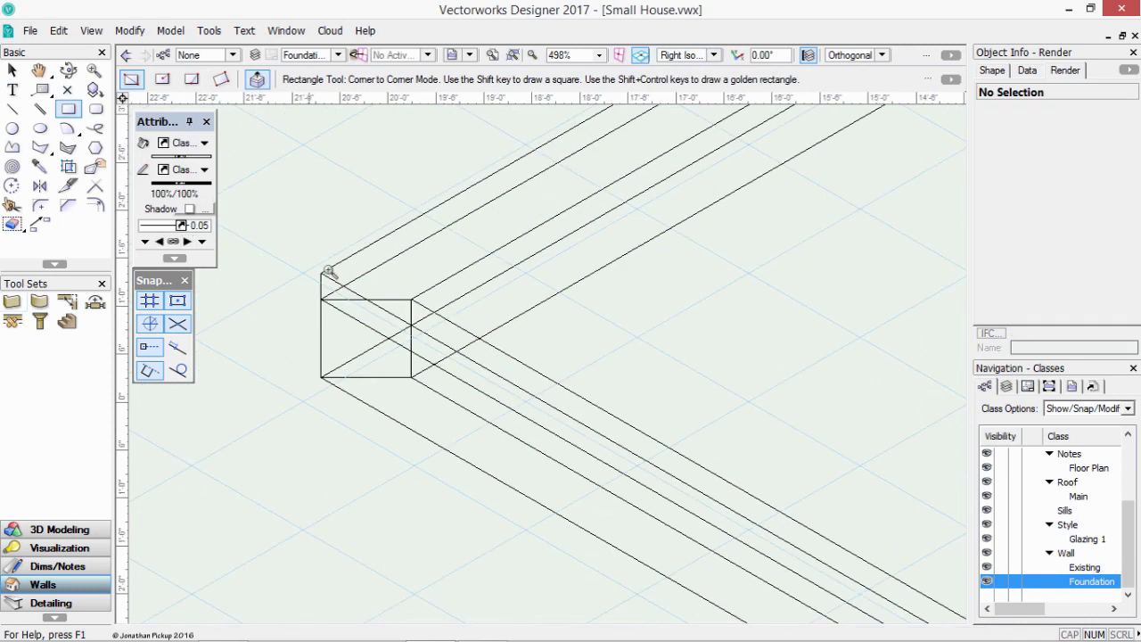
pyautogui.press('c')
pyautogui.press('x')
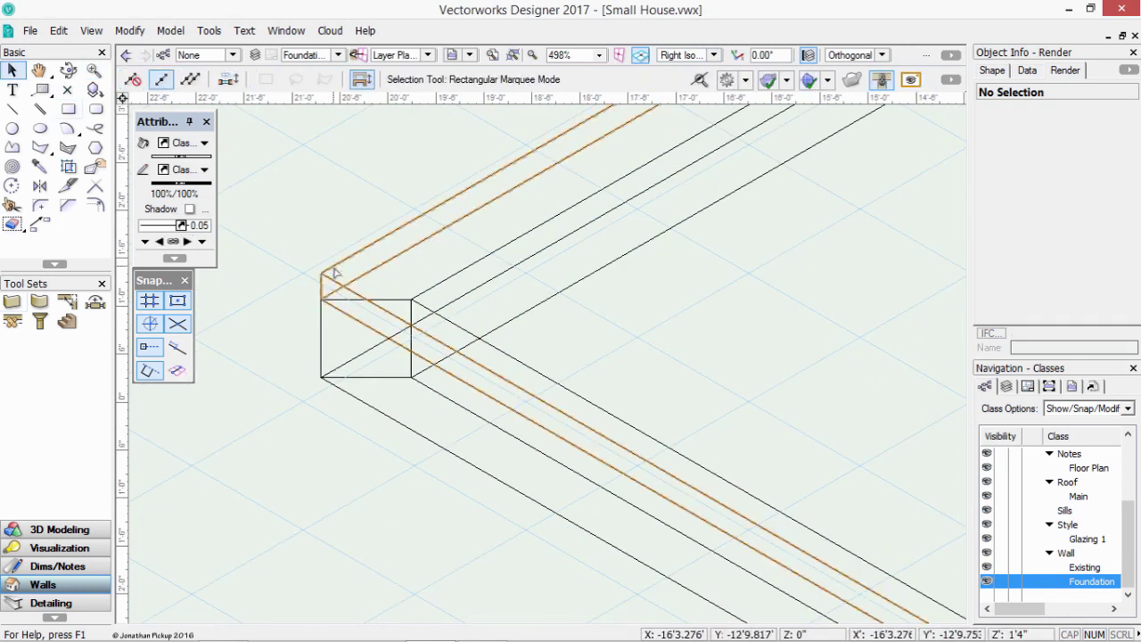
pyautogui.click(330, 268)
pyautogui.click(320, 332)
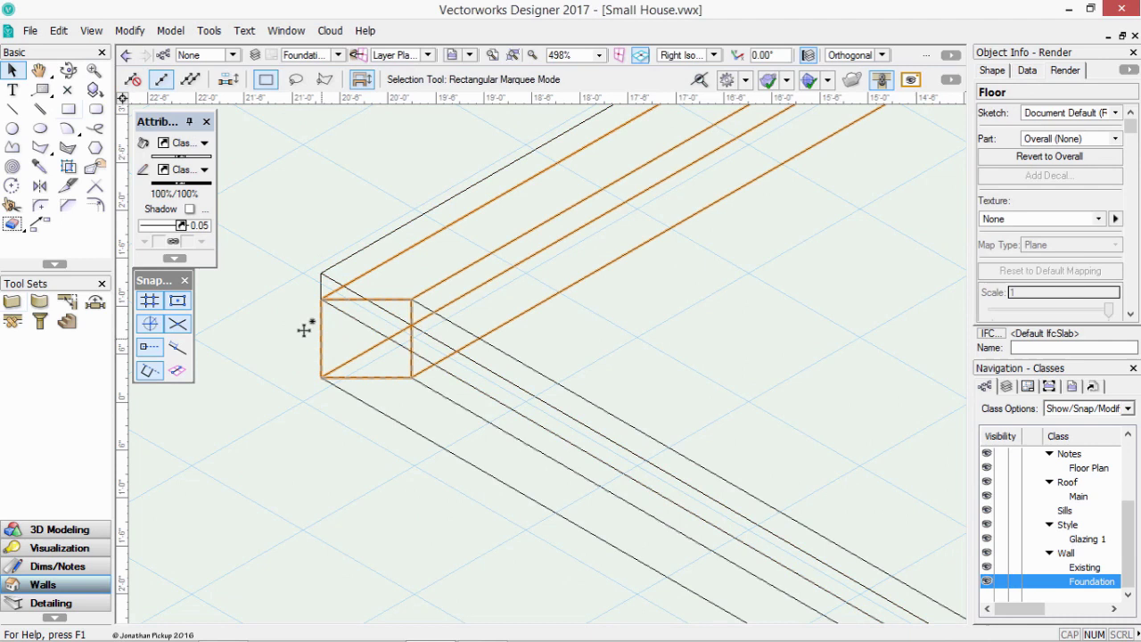
pyautogui.scroll(-5, 386, 256)
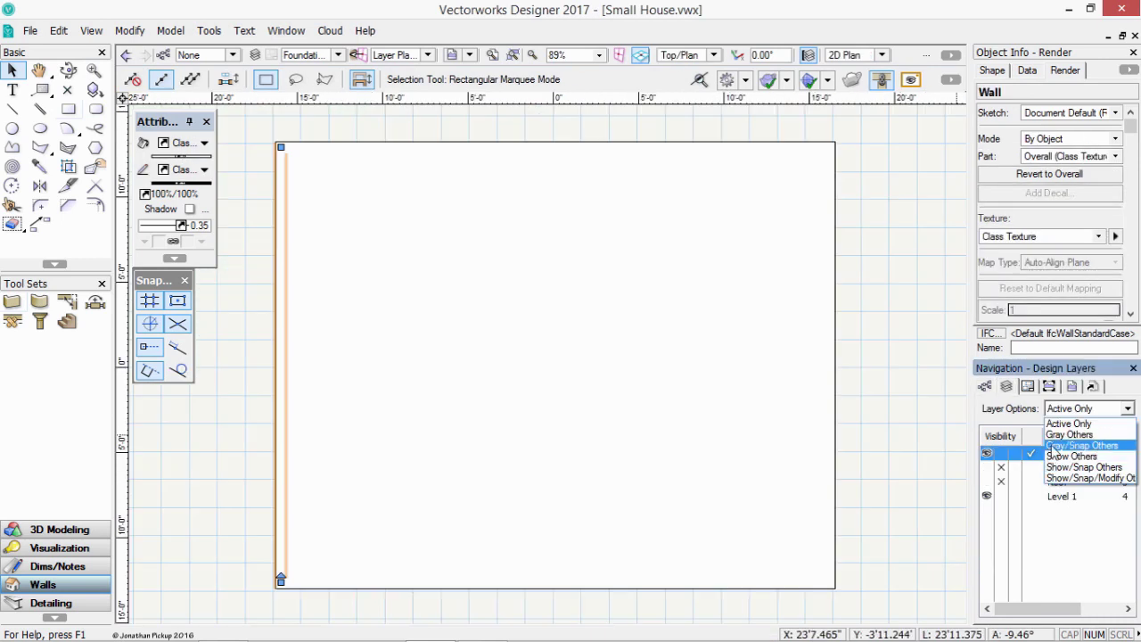
pyautogui.click(1079, 445)
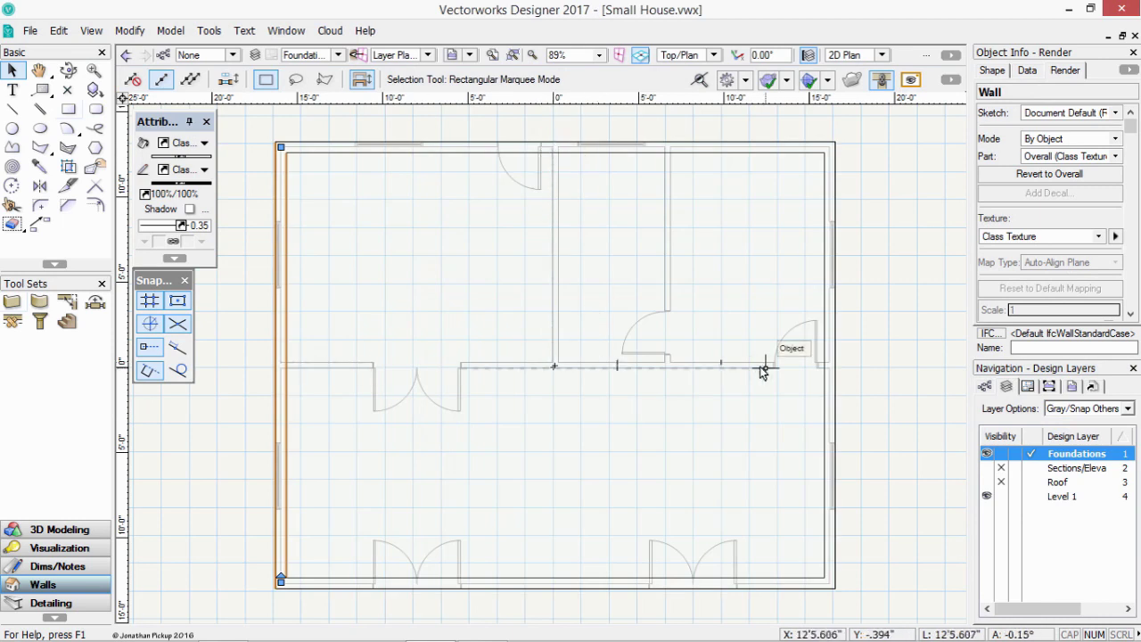
# - Draw a center-line wall horizontally across the plan from the left wall's midpoint
pyautogui.click(13, 301)
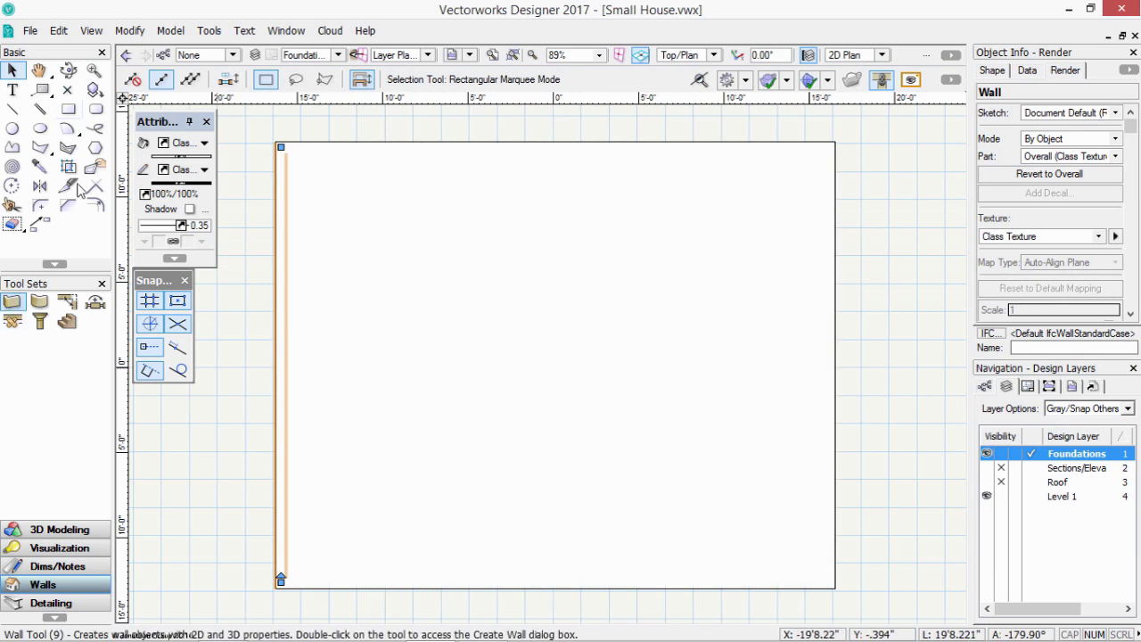
pyautogui.click(161, 78)
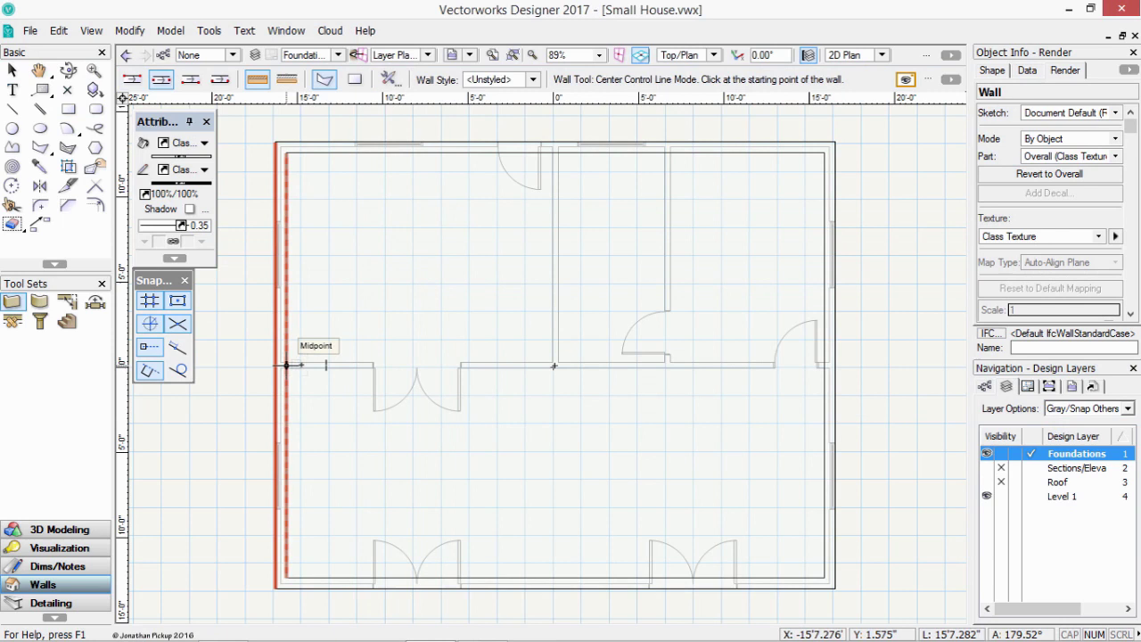
pyautogui.click(306, 364)
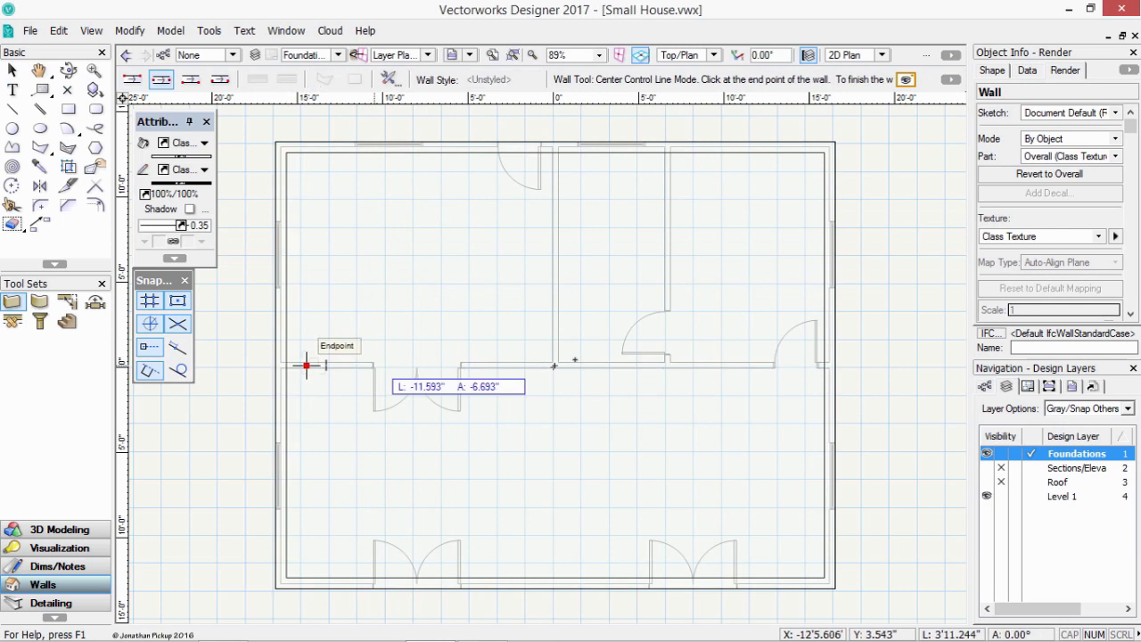
pyautogui.click(755, 364)
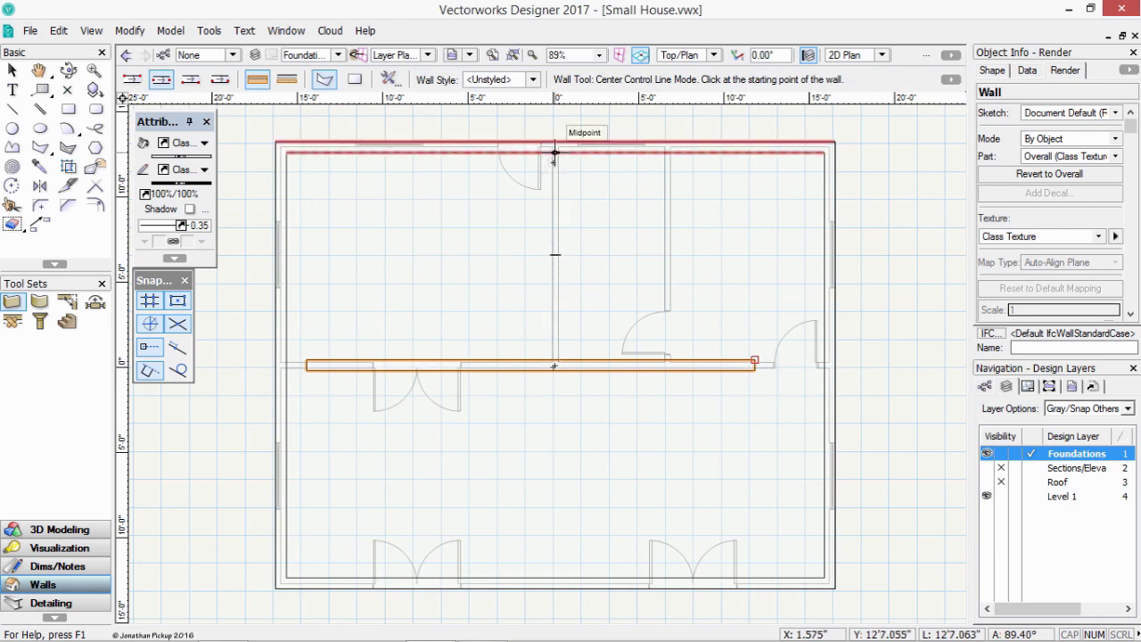
# - Draw a vertical wall from the top wall down to the middle wall
pyautogui.click(554, 162)
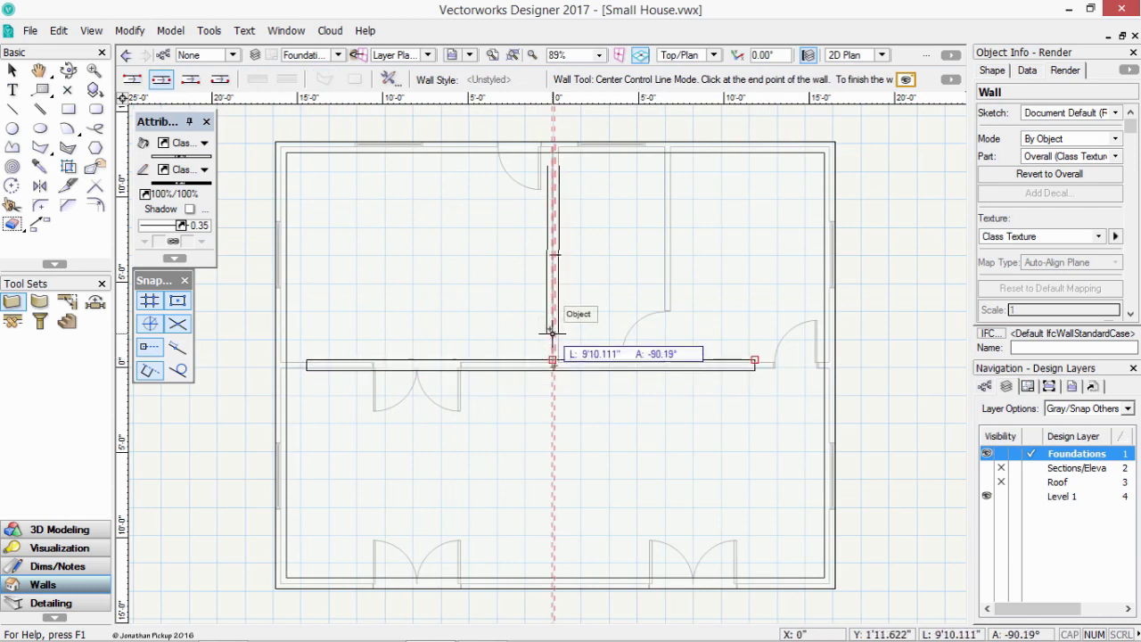
pyautogui.click(552, 332)
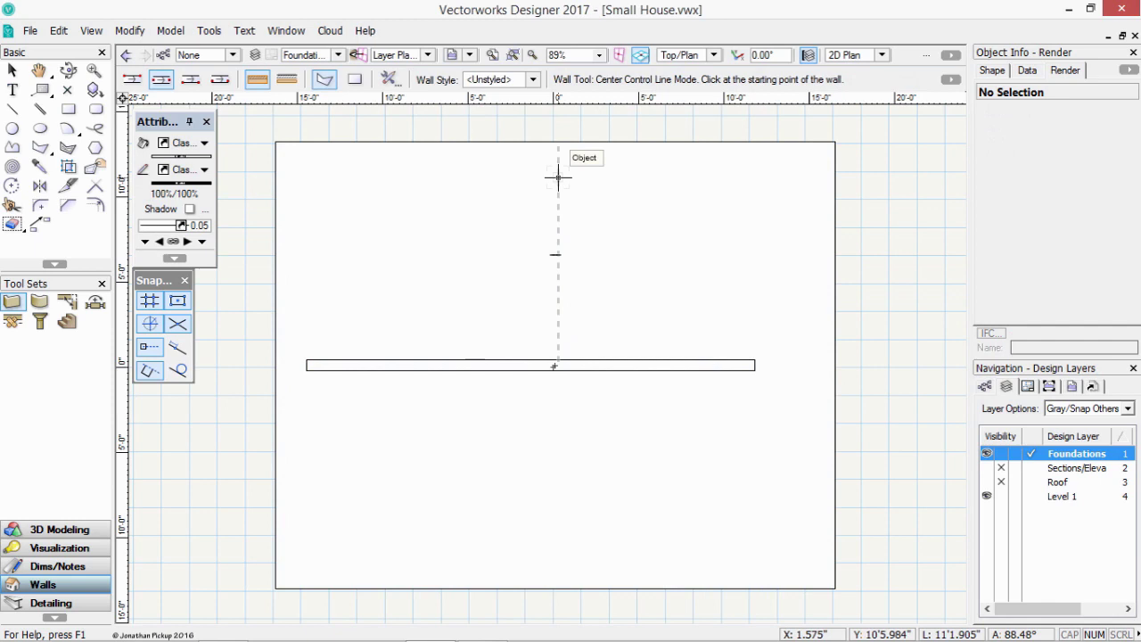
pyautogui.scroll(2, 558, 177)
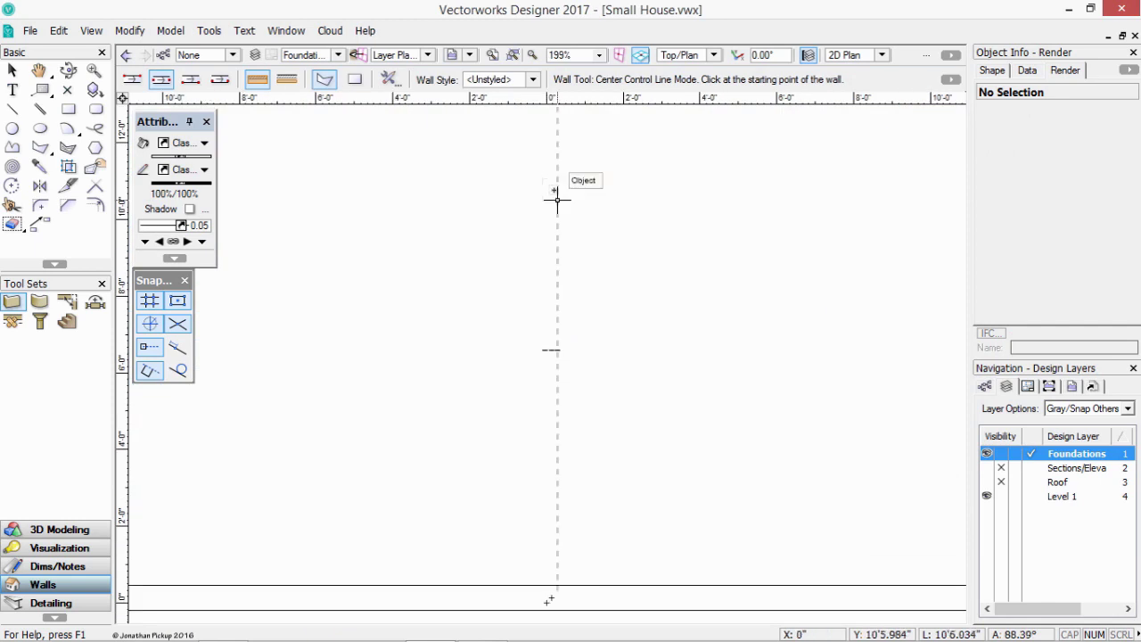
pyautogui.click(551, 174)
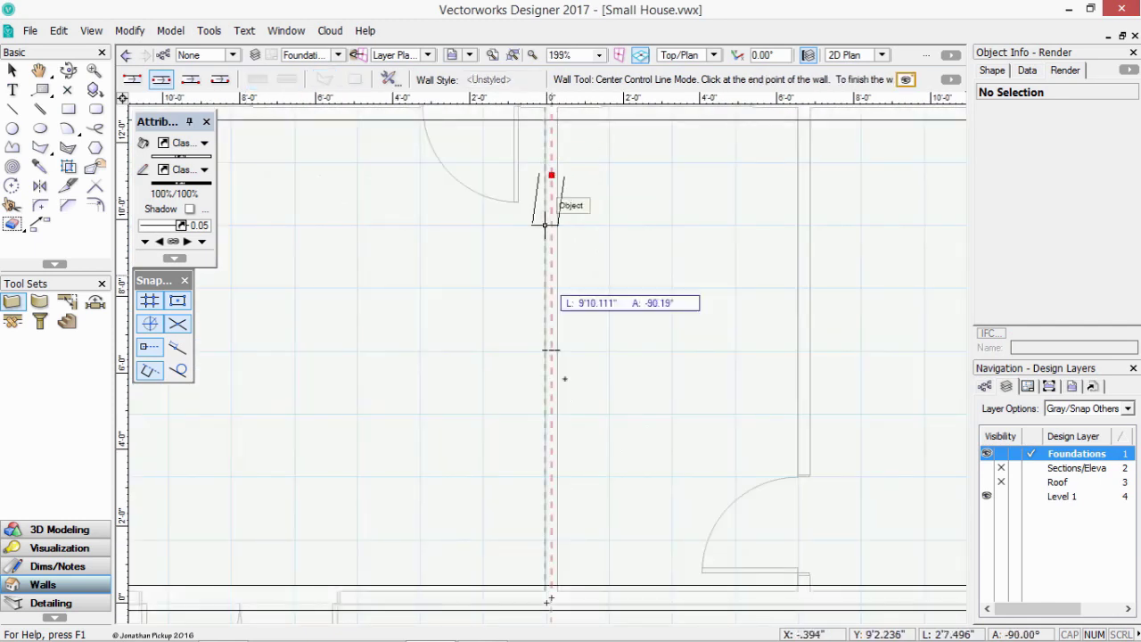
pyautogui.click(550, 526)
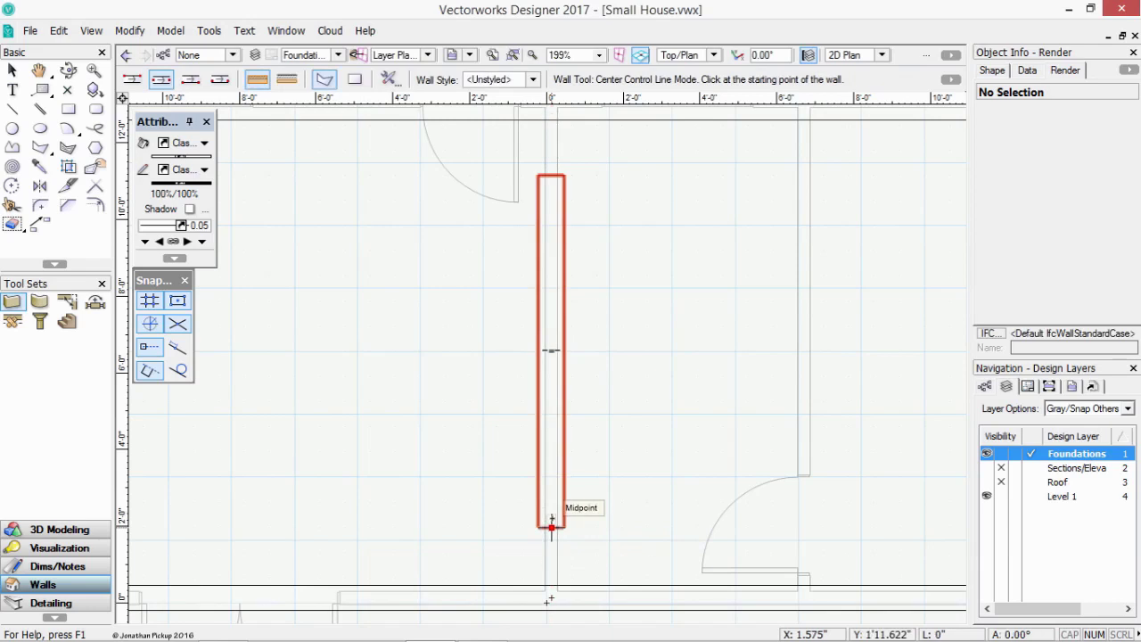
pyautogui.scroll(-3, 667, 222)
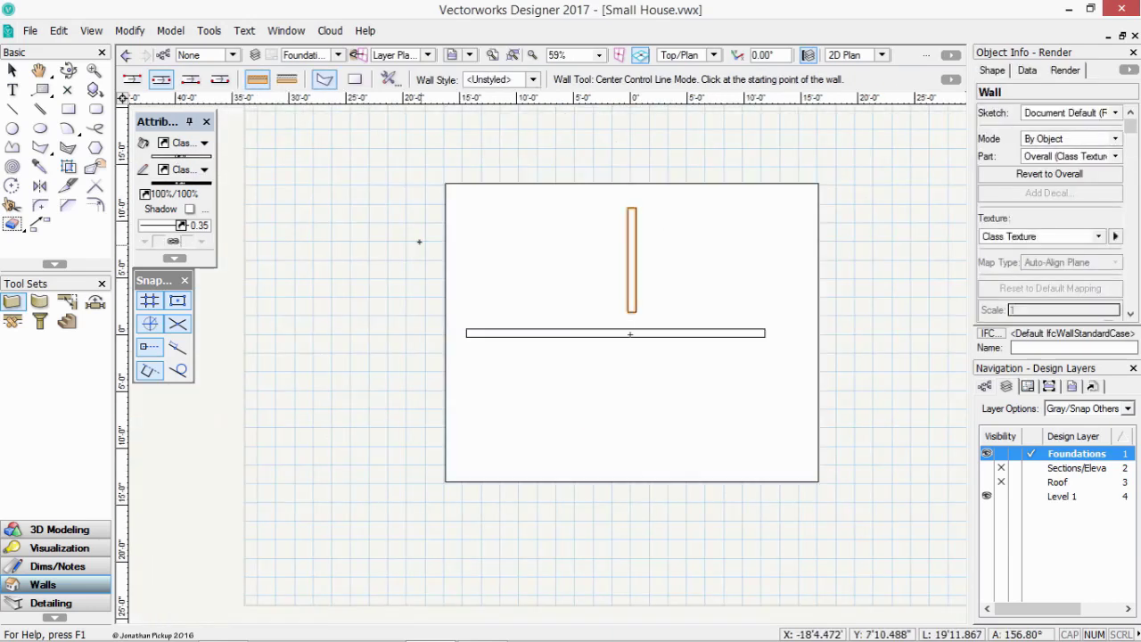
# - T-join the vertical wall to the top wall and to the middle wall
pyautogui.click(67, 301)
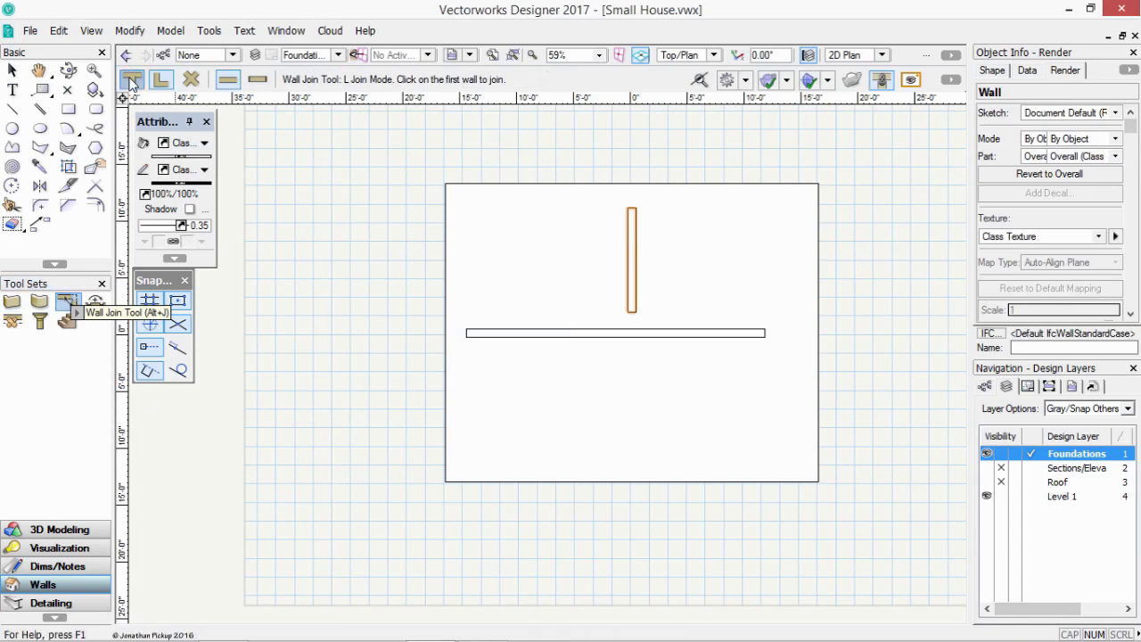
pyautogui.click(132, 80)
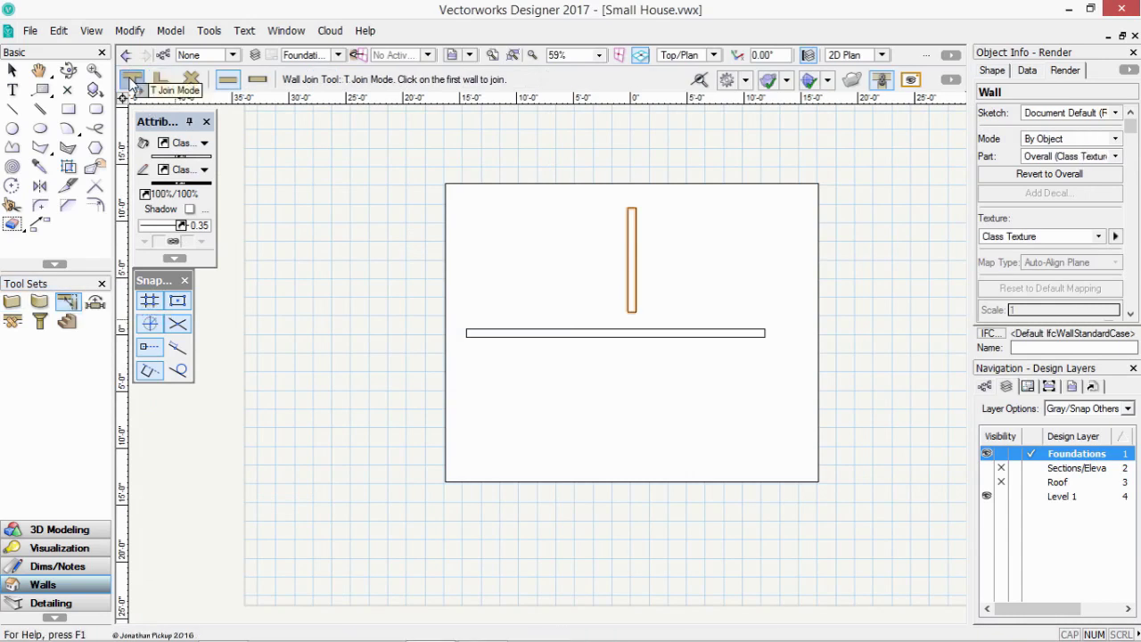
pyautogui.click(633, 210)
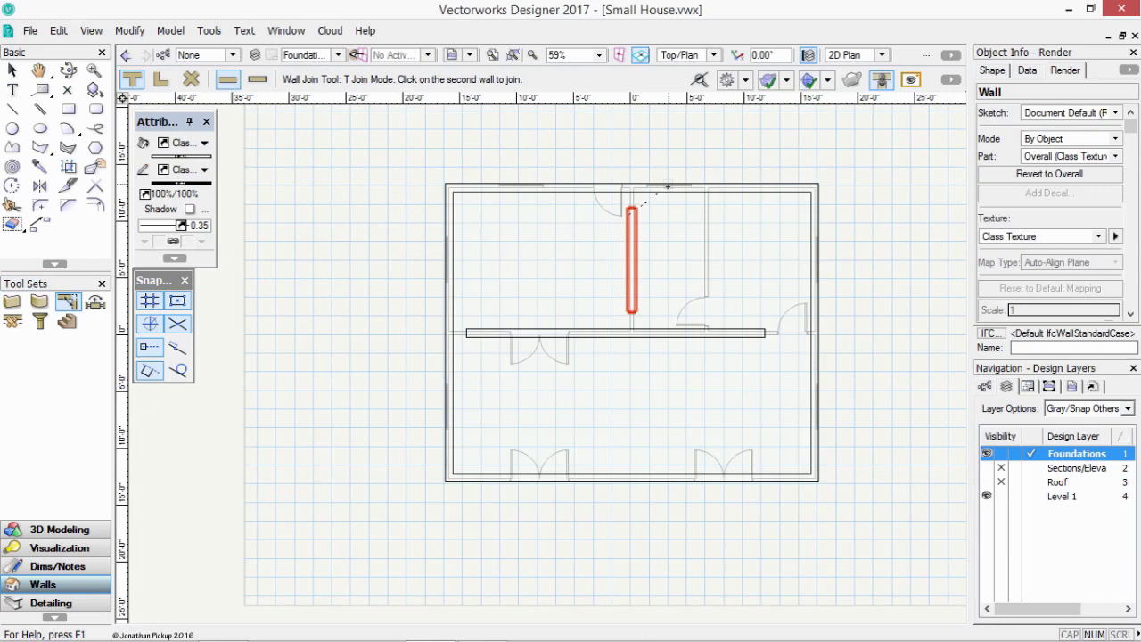
pyautogui.click(664, 191)
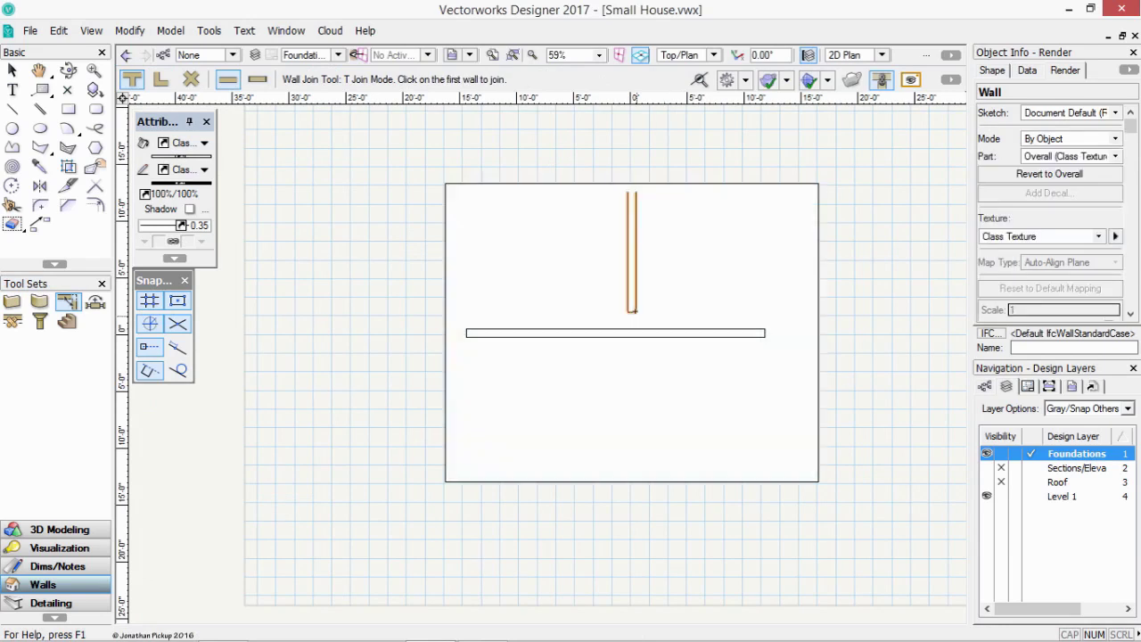
pyautogui.click(635, 309)
pyautogui.click(653, 332)
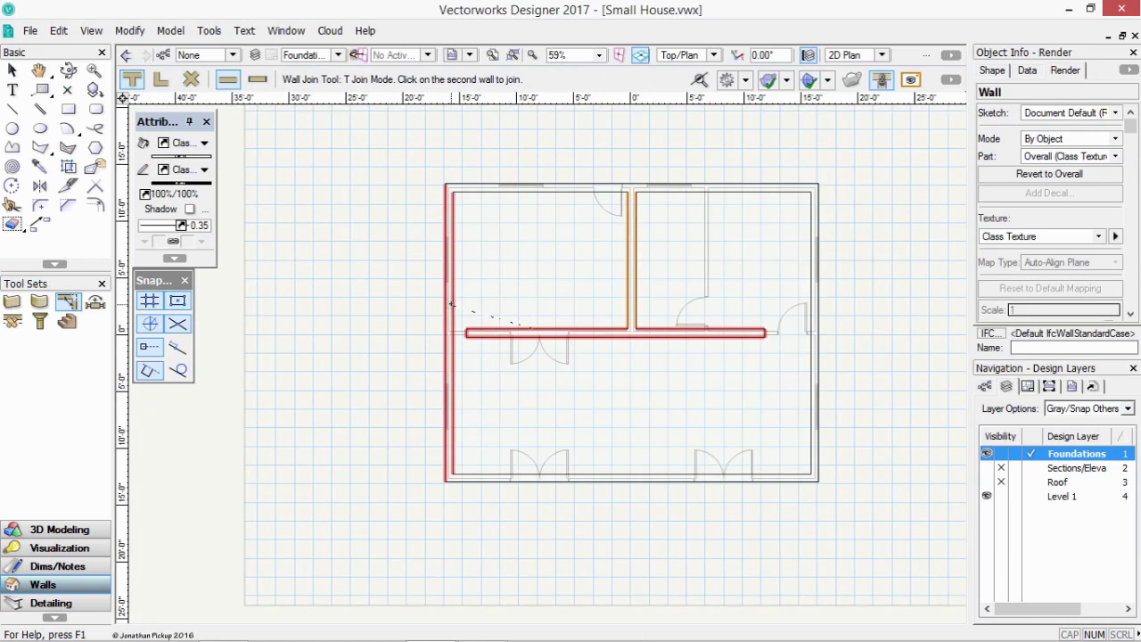
# - T-join the middle wall to the left and right exterior walls
pyautogui.click(450, 304)
pyautogui.click(759, 332)
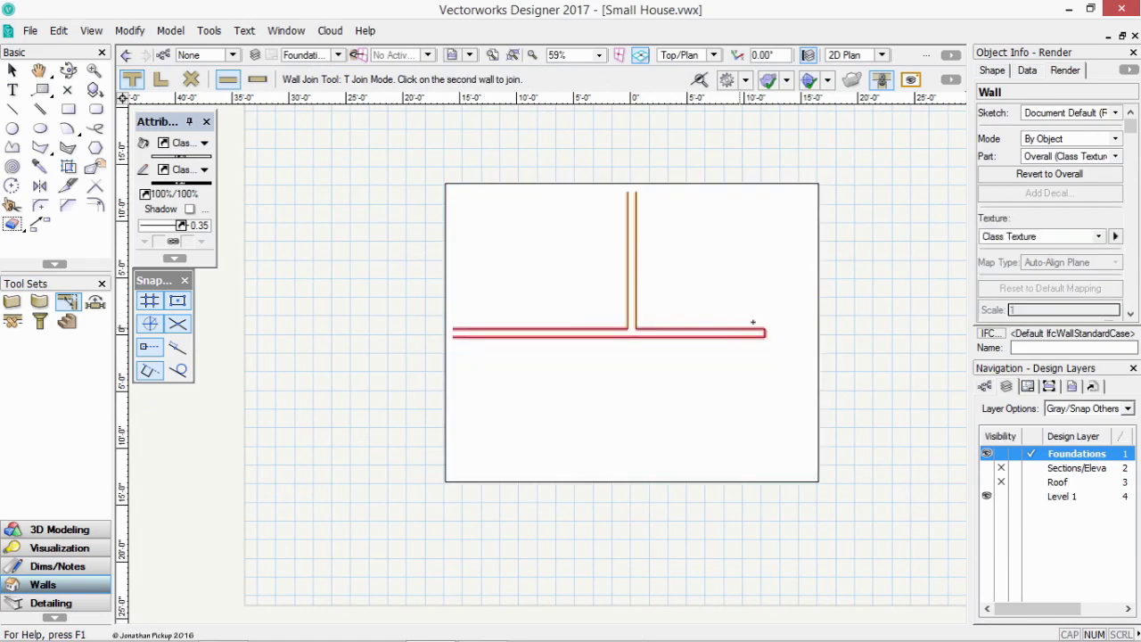
pyautogui.click(813, 307)
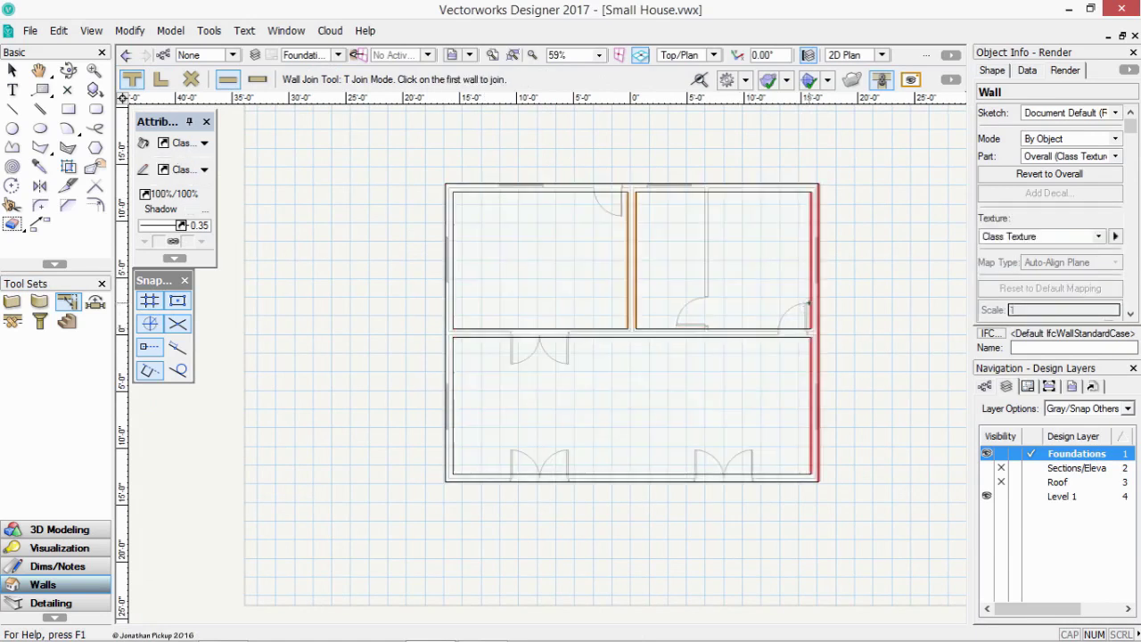
pyautogui.click(12, 70)
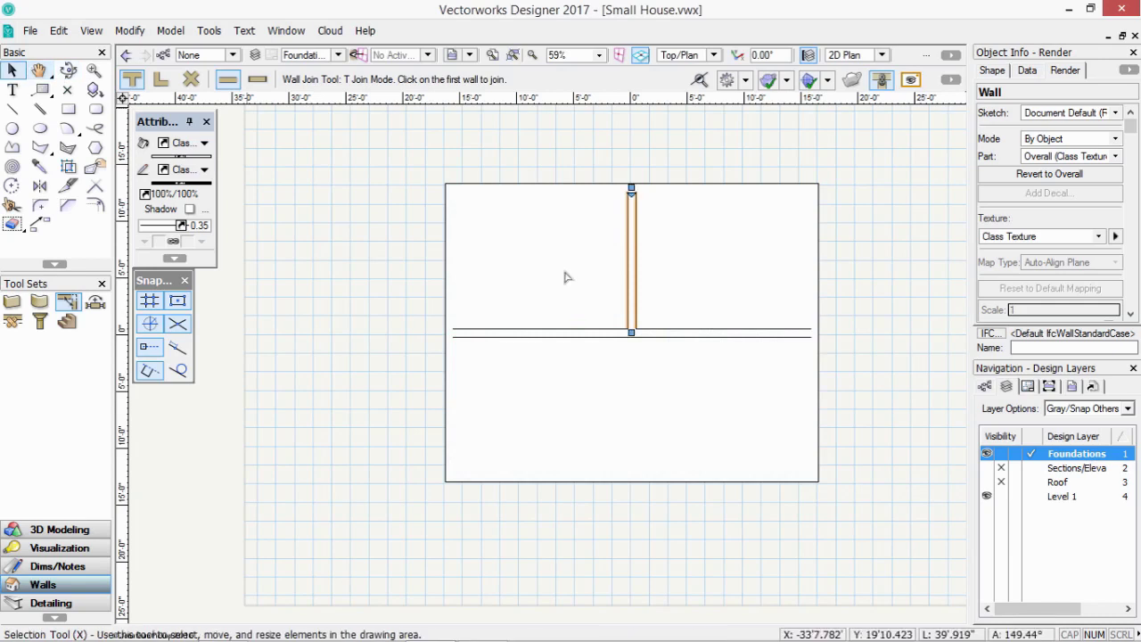
# - Send the two selected walls behind the floor slab
pyautogui.keyDown('shift'); pyautogui.click(606, 337); pyautogui.keyUp('shift')
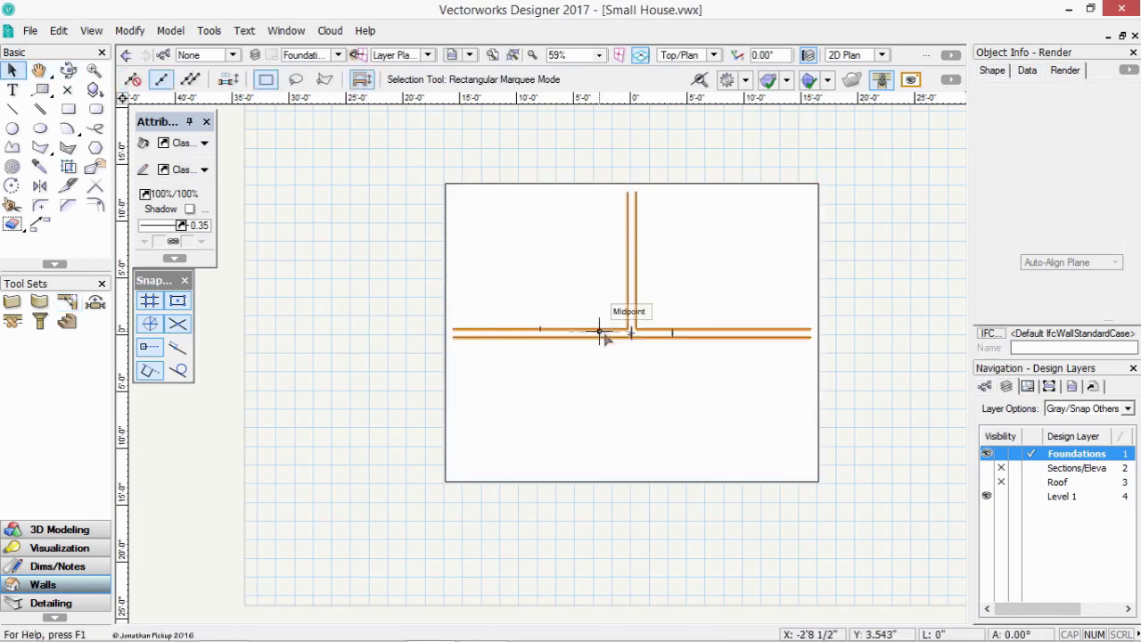
pyautogui.rightClick(605, 339)
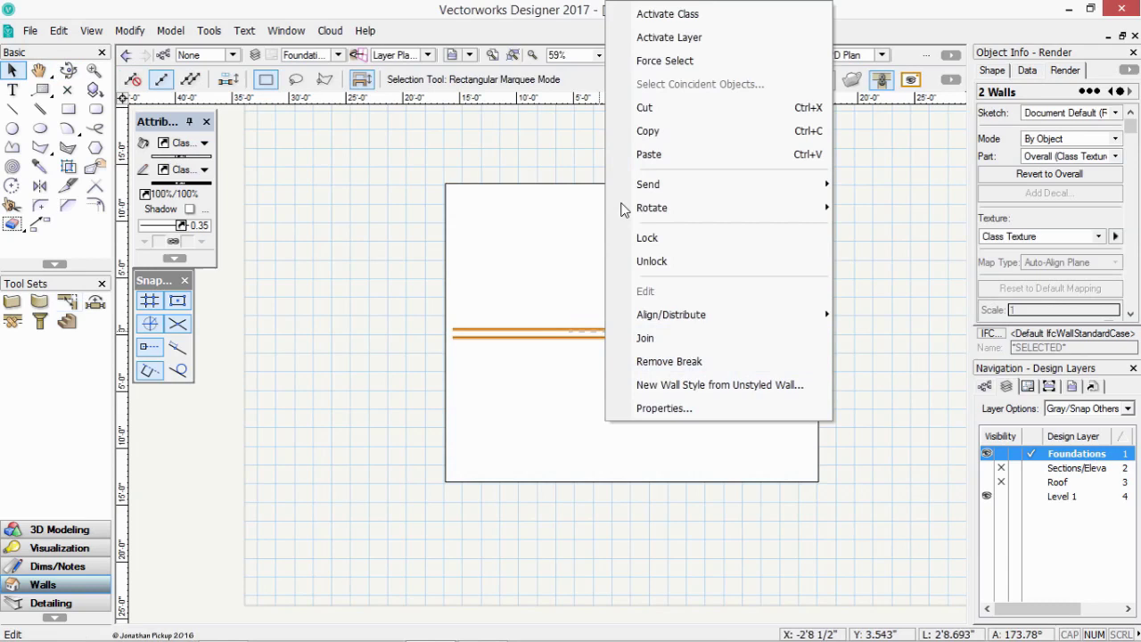
pyautogui.moveTo(627, 184)
pyautogui.click(904, 229)
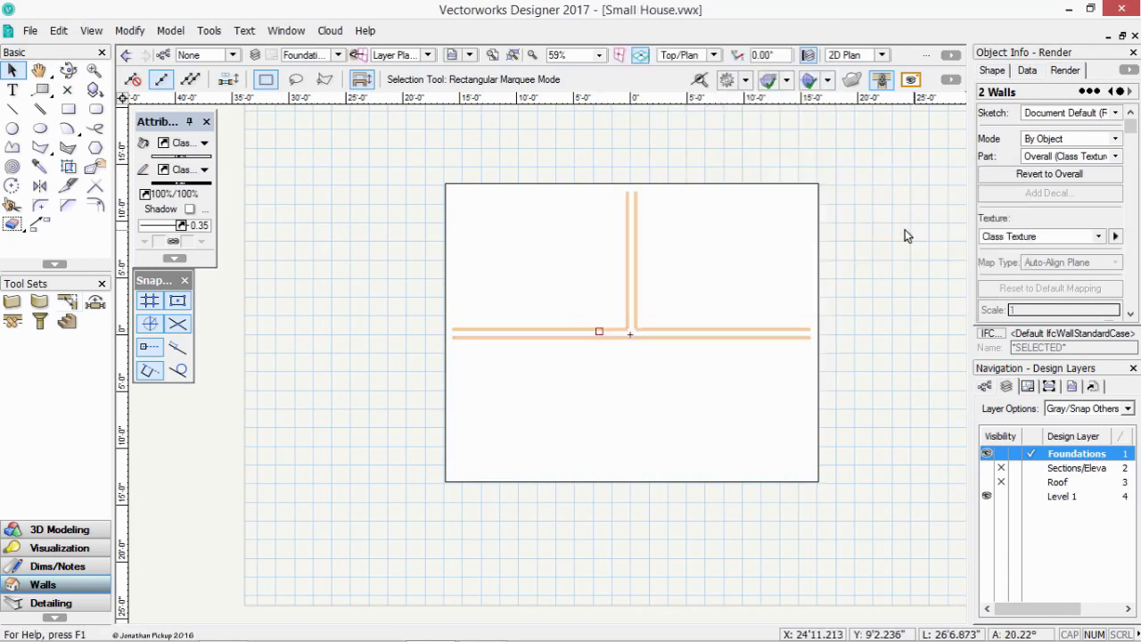
pyautogui.click(900, 234)
# - Assign the floor slab to a new Structure-Slab class with 0.50 pen thickness
pyautogui.click(774, 244)
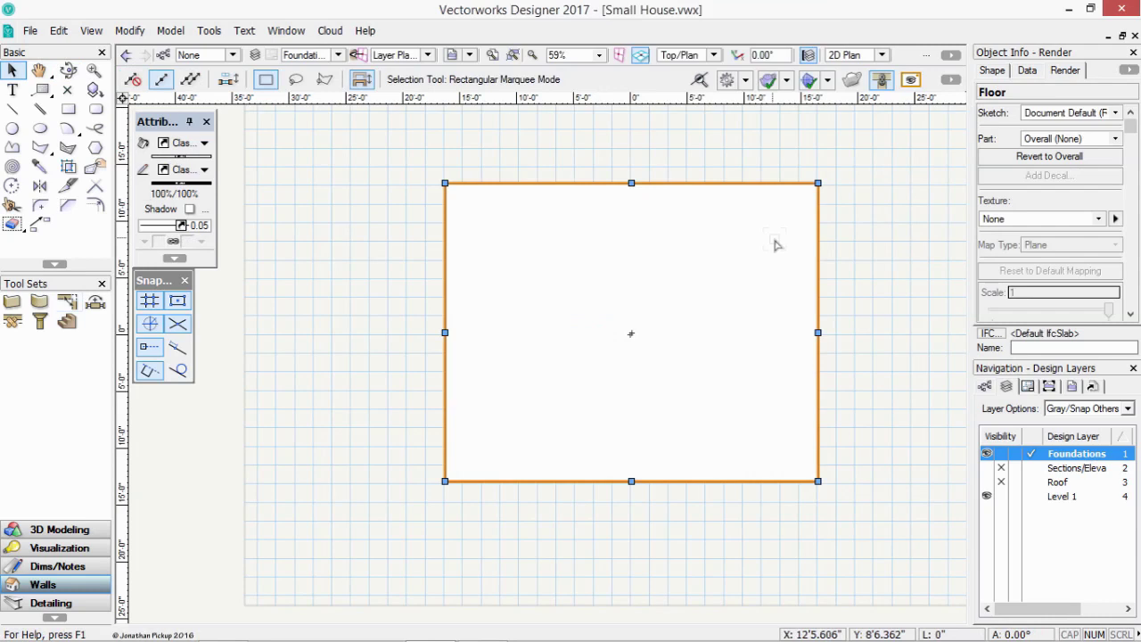
pyautogui.click(993, 71)
pyautogui.click(1057, 127)
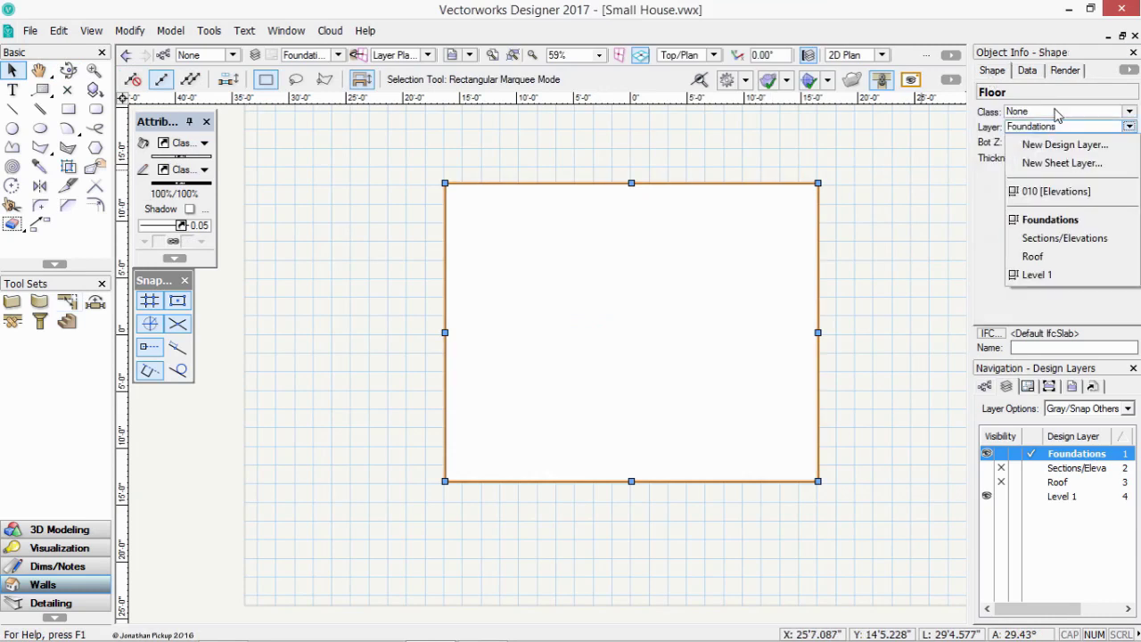
pyautogui.click(1058, 111)
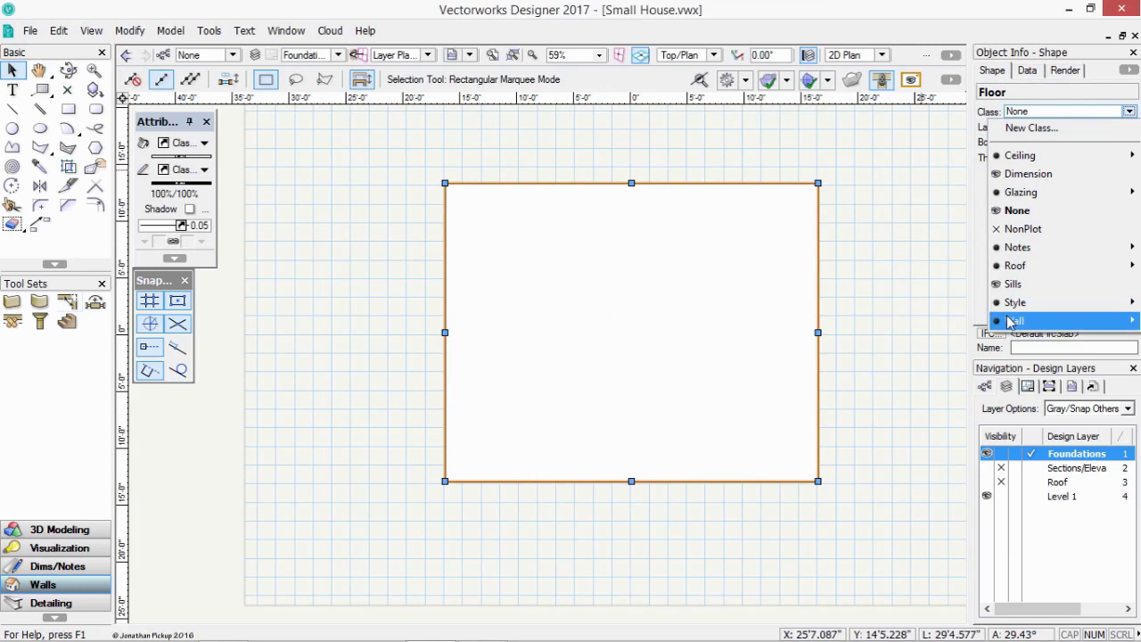
pyautogui.moveTo(1011, 323)
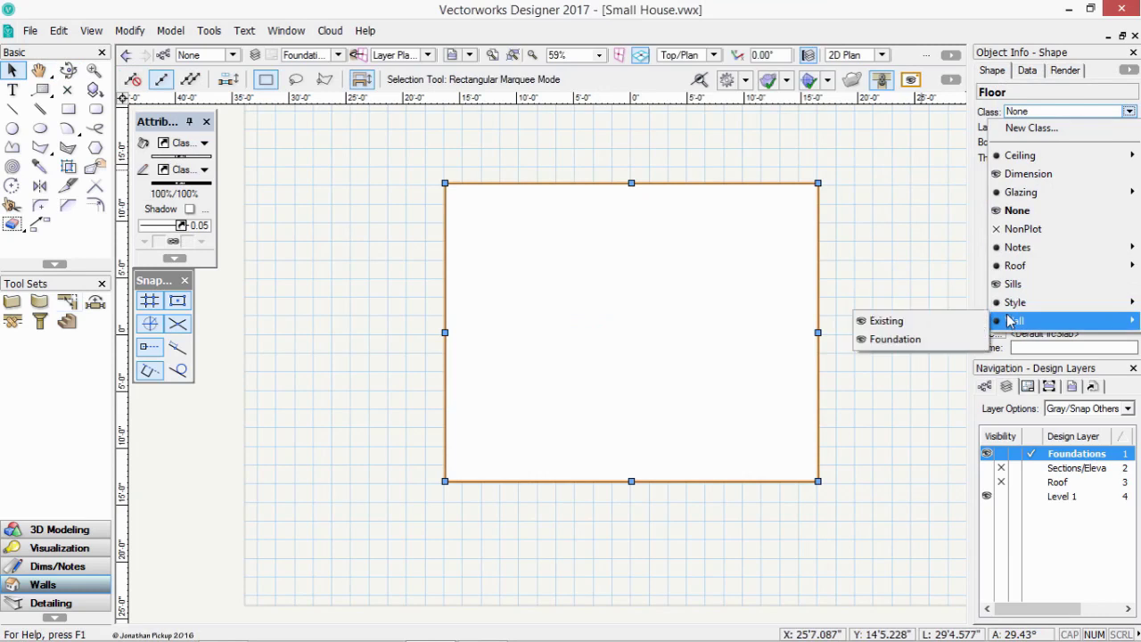
pyautogui.click(1005, 130)
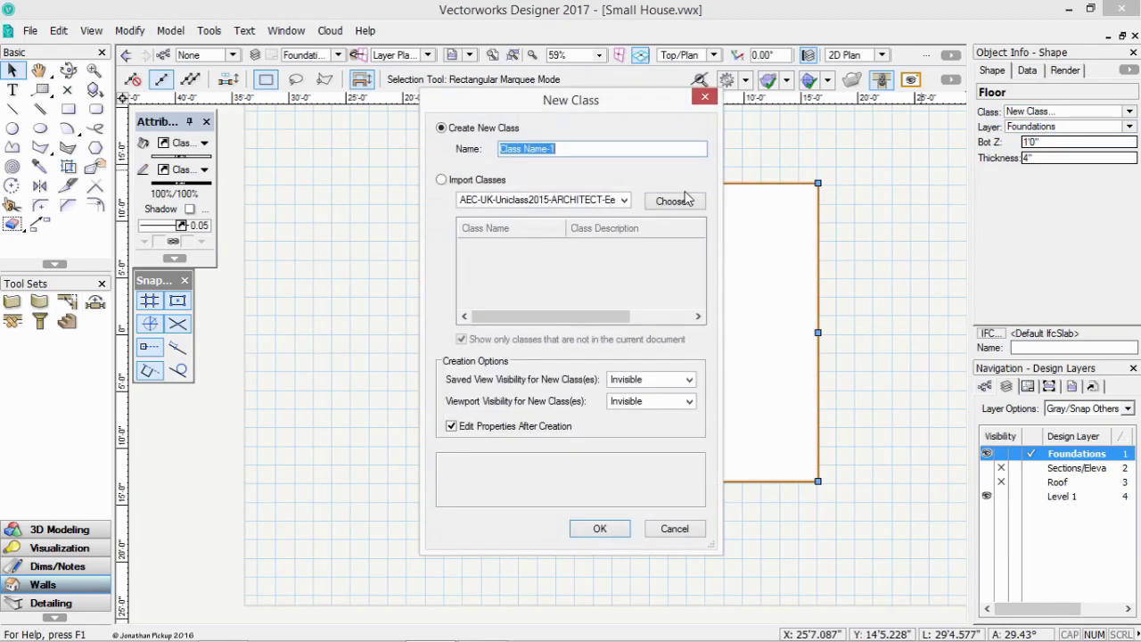
pyautogui.write('Structure-Slab')
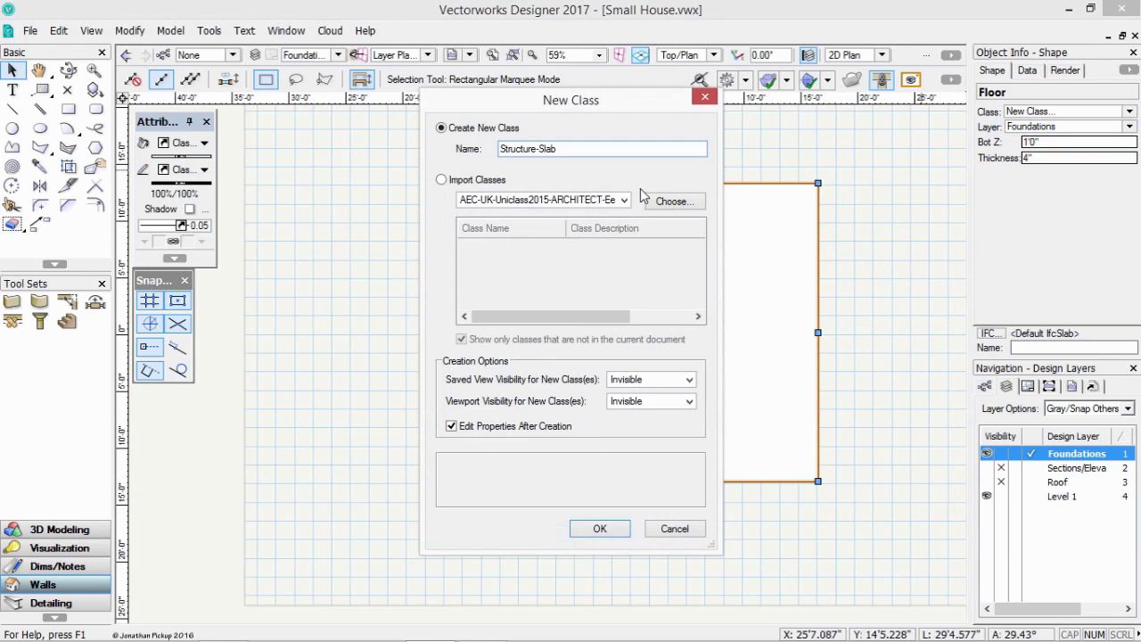
pyautogui.press('Return')
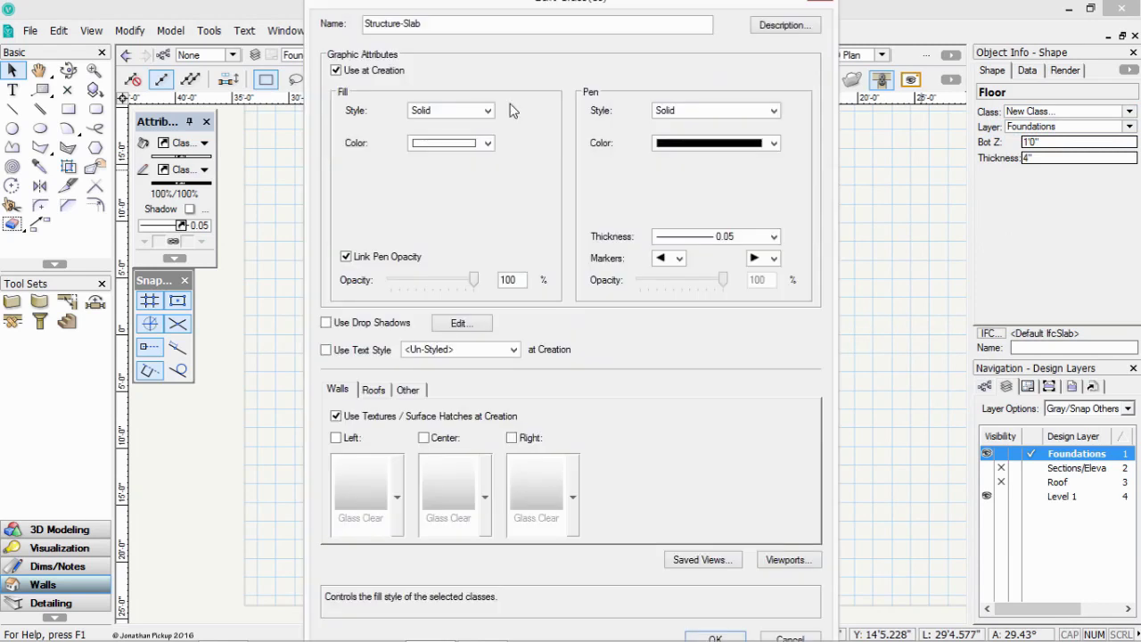
pyautogui.click(713, 236)
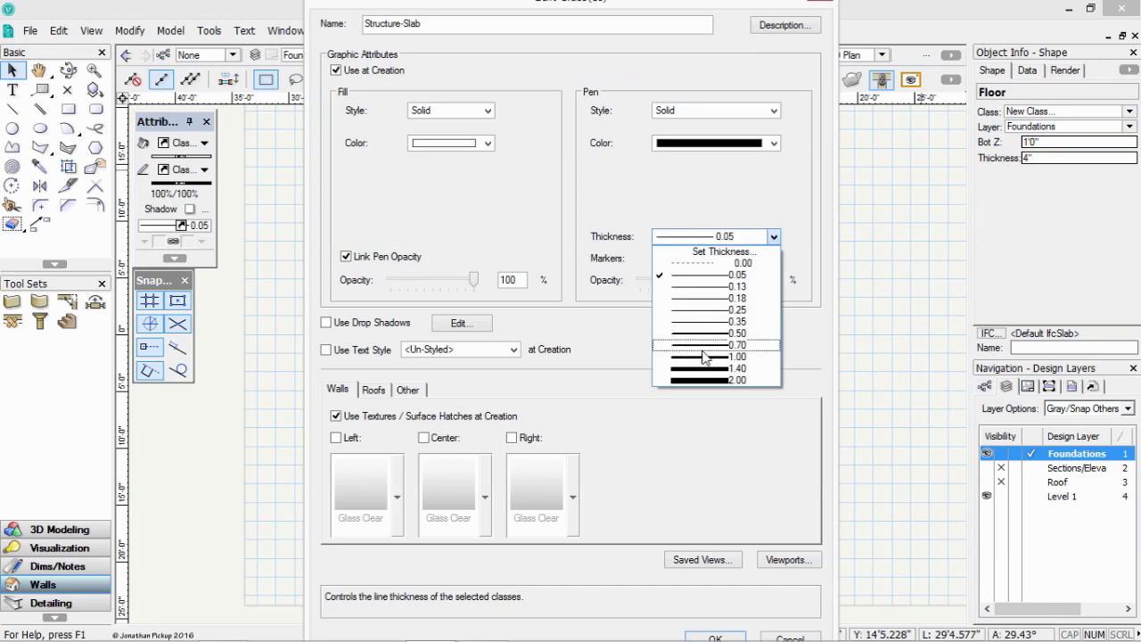
pyautogui.click(704, 333)
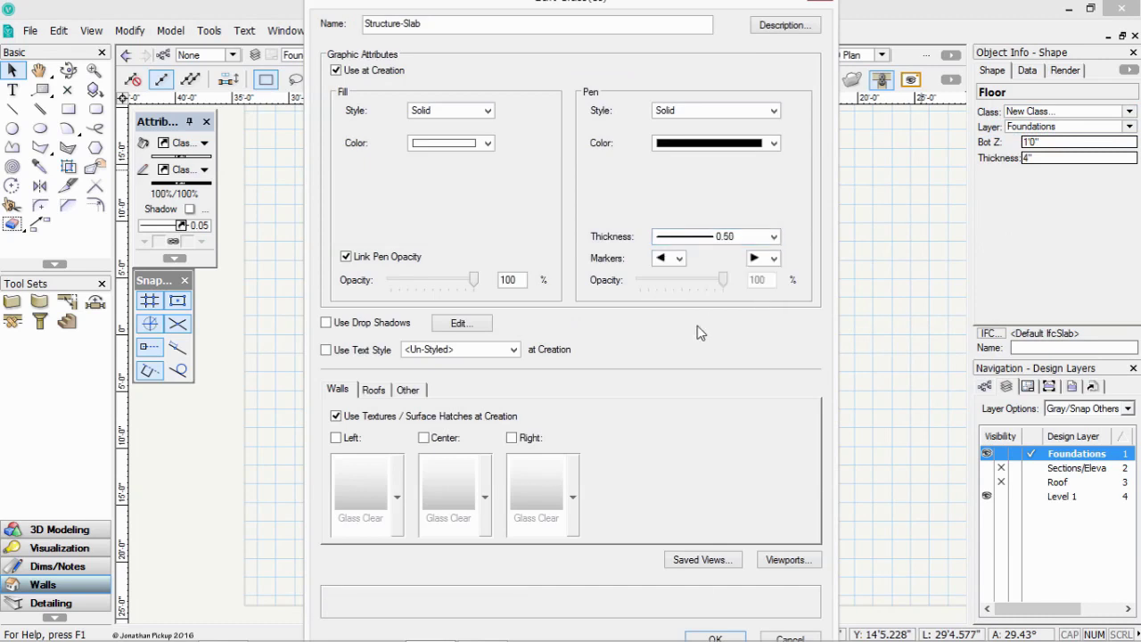
pyautogui.click(714, 636)
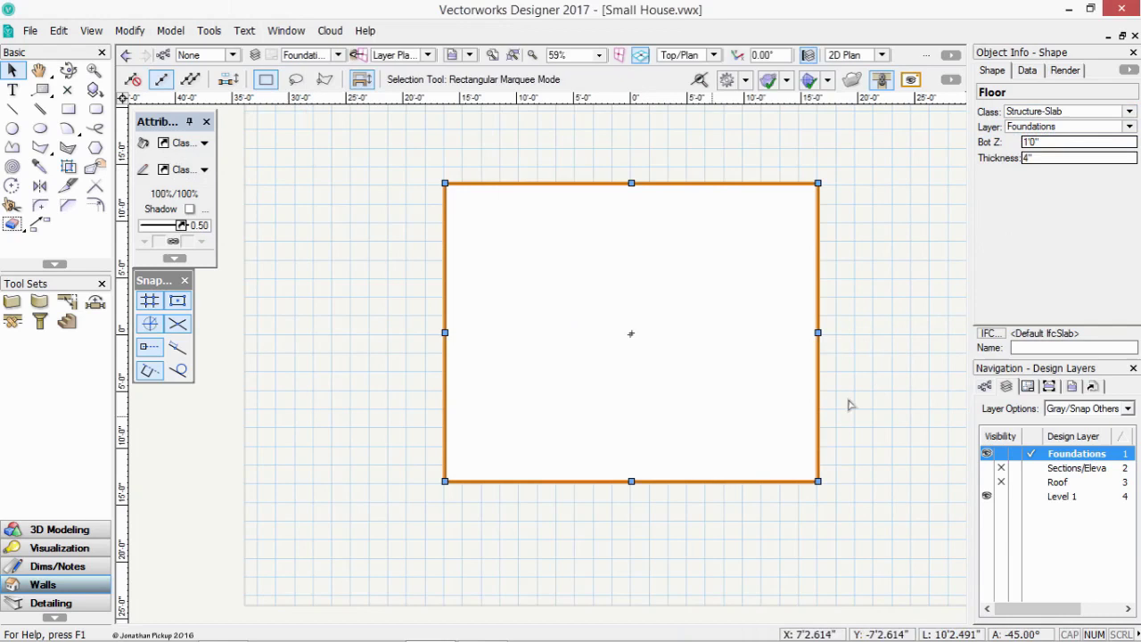
# - Show the Roof layer, set Show/Snap Others, drop Foundations to the bottom, and orbit into 3D
pyautogui.click(882, 383)
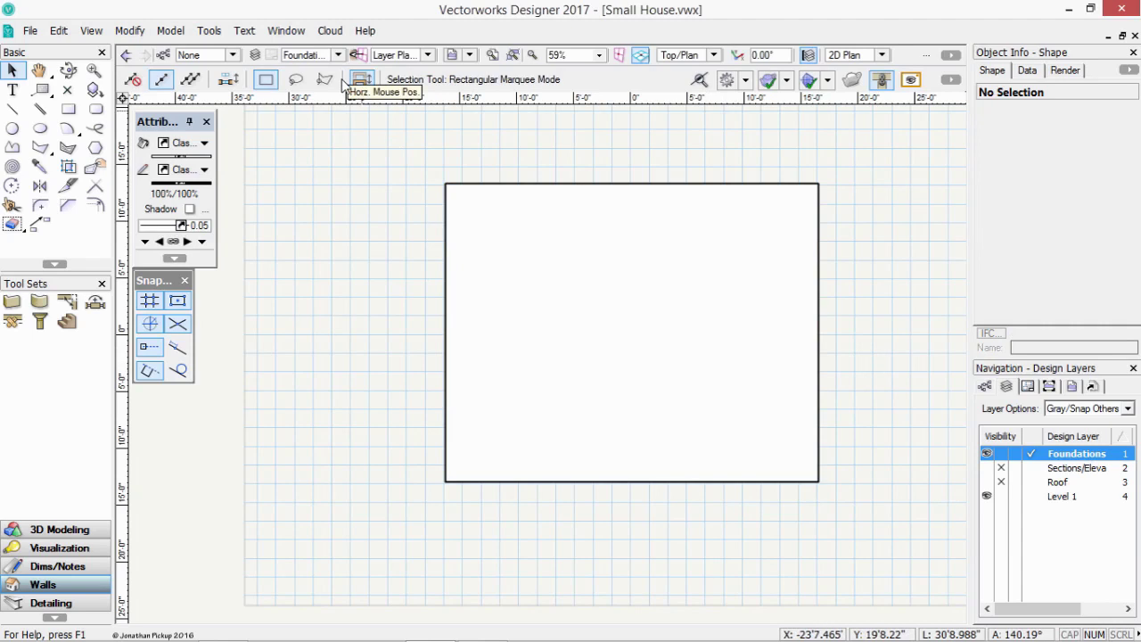
pyautogui.click(996, 482)
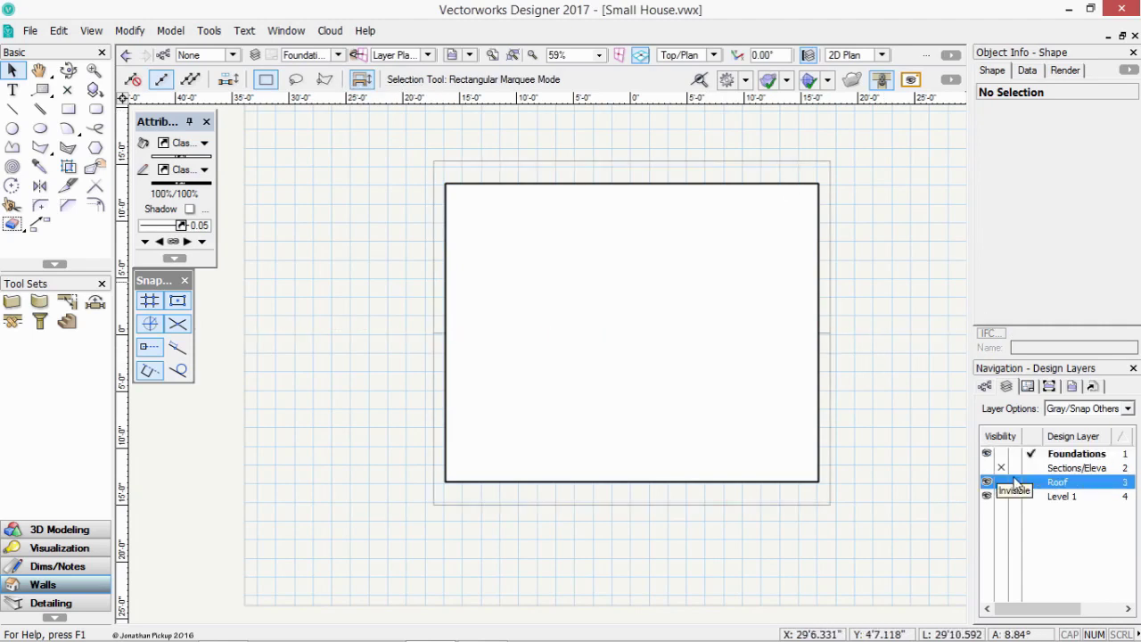
pyautogui.click(1086, 410)
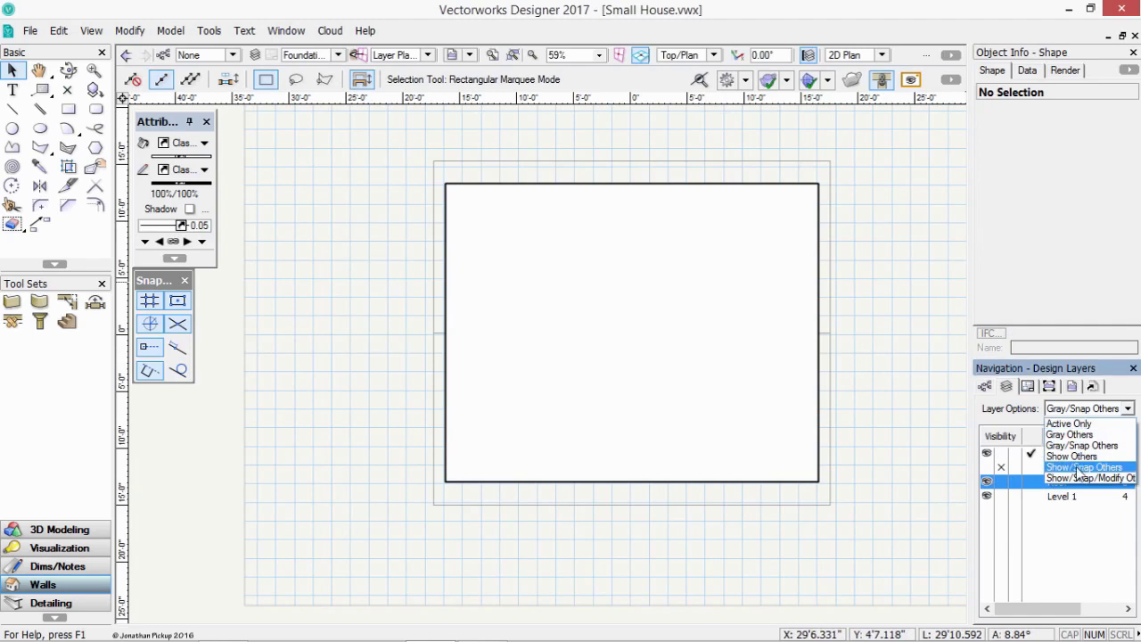
pyautogui.click(1080, 468)
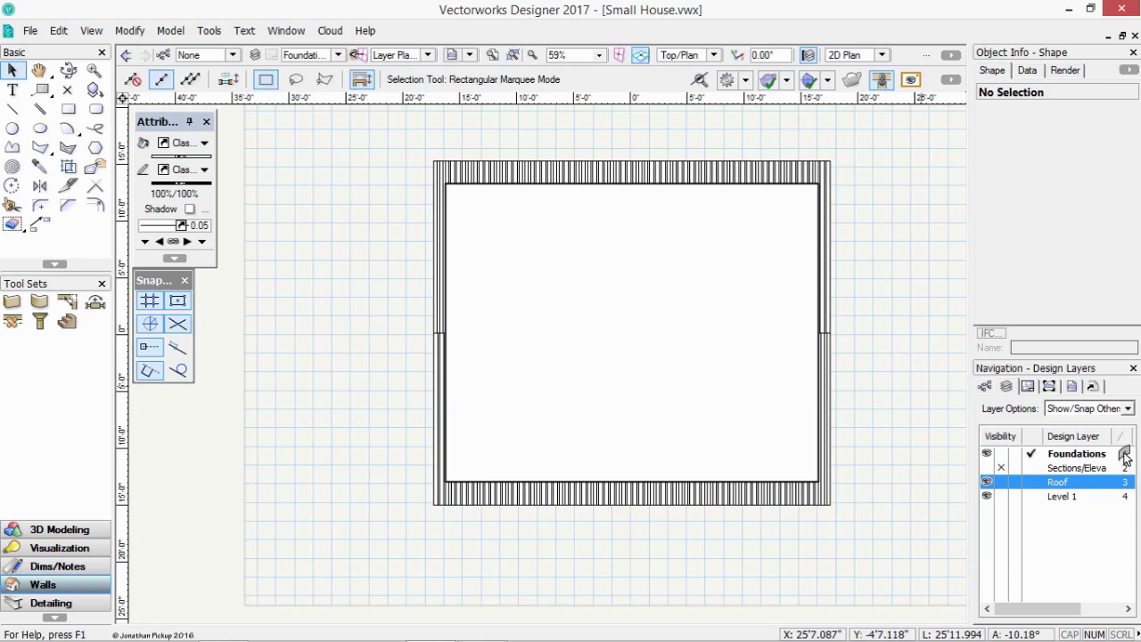
pyautogui.moveTo(1123, 452); pyautogui.dragTo(1121, 507)
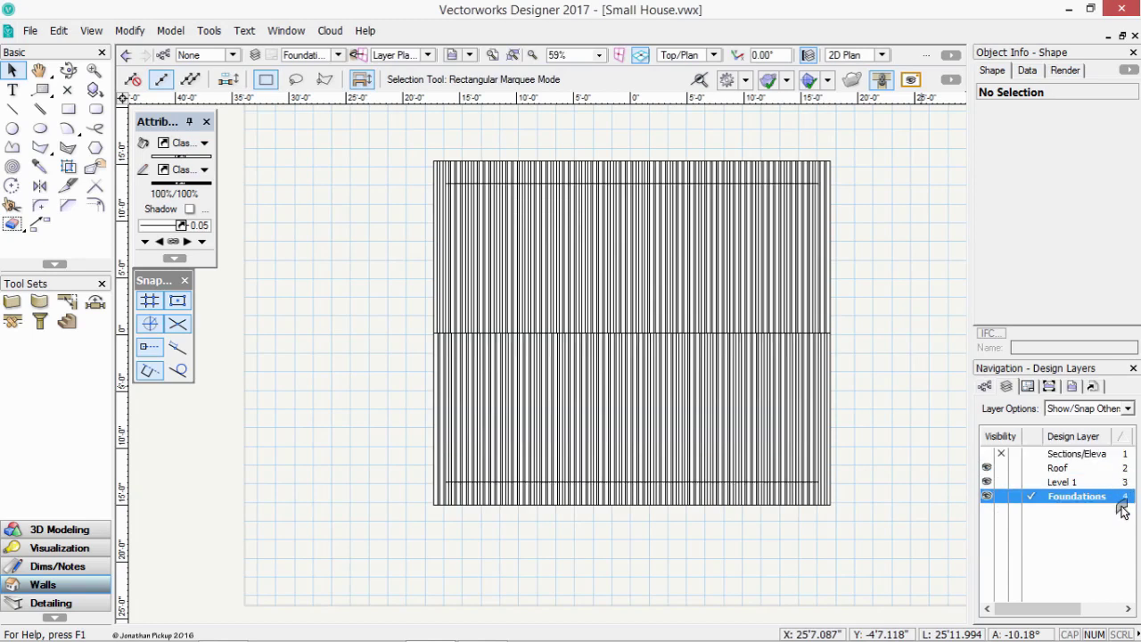
pyautogui.click(67, 69)
pyautogui.moveTo(684, 344); pyautogui.dragTo(683, 259)
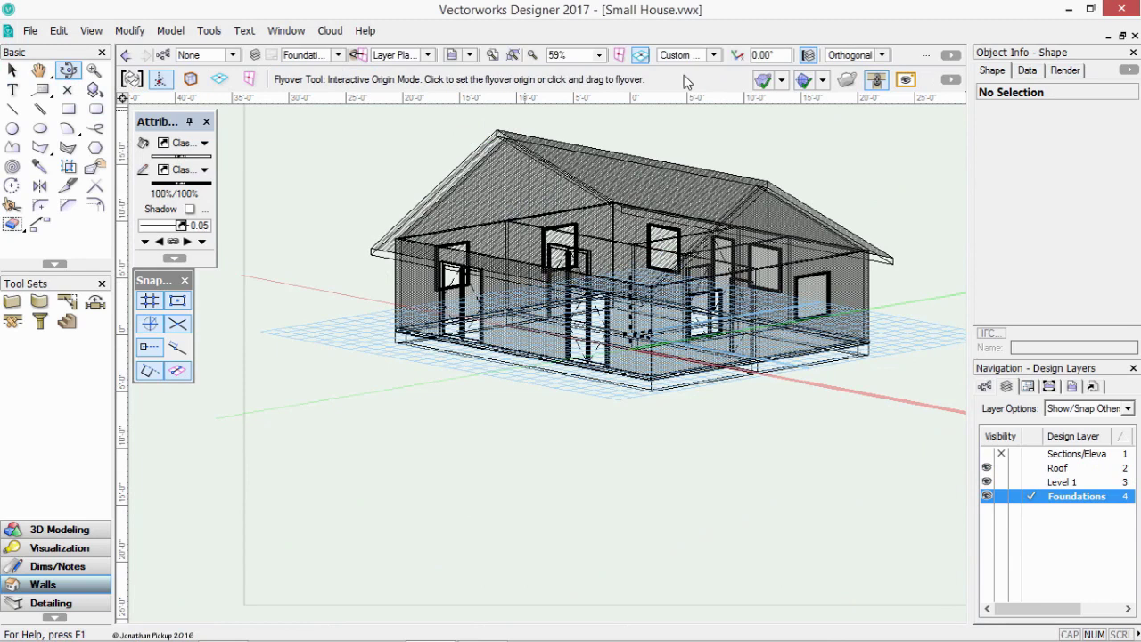
# - Switch to Front view and draw a screen-plane rectangle around the whole elevation
pyautogui.click(704, 57)
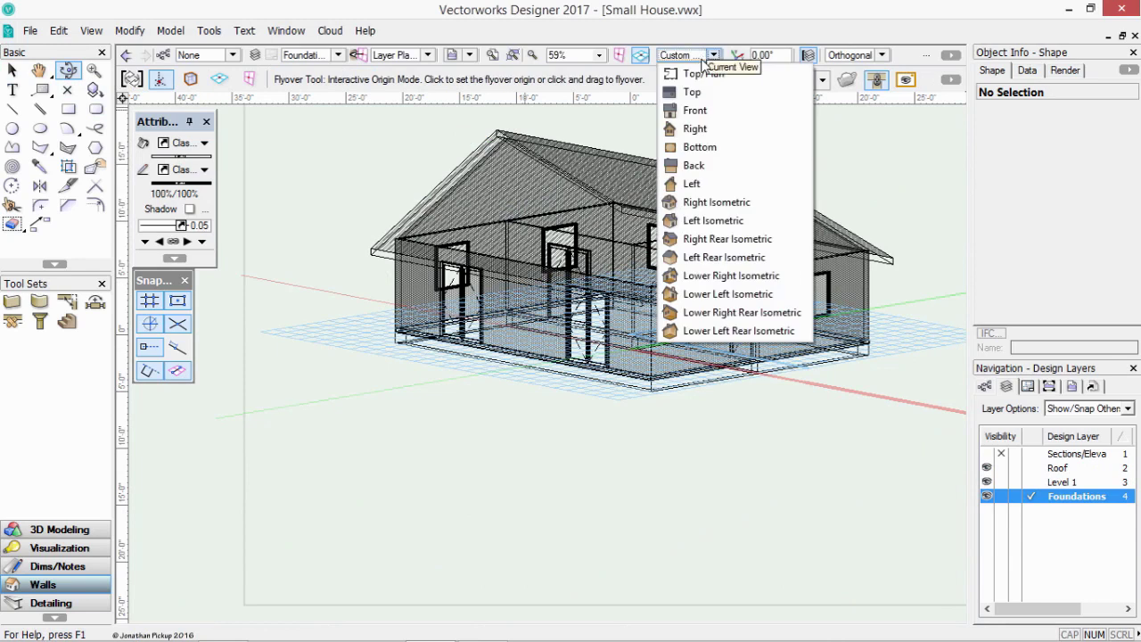
pyautogui.click(694, 110)
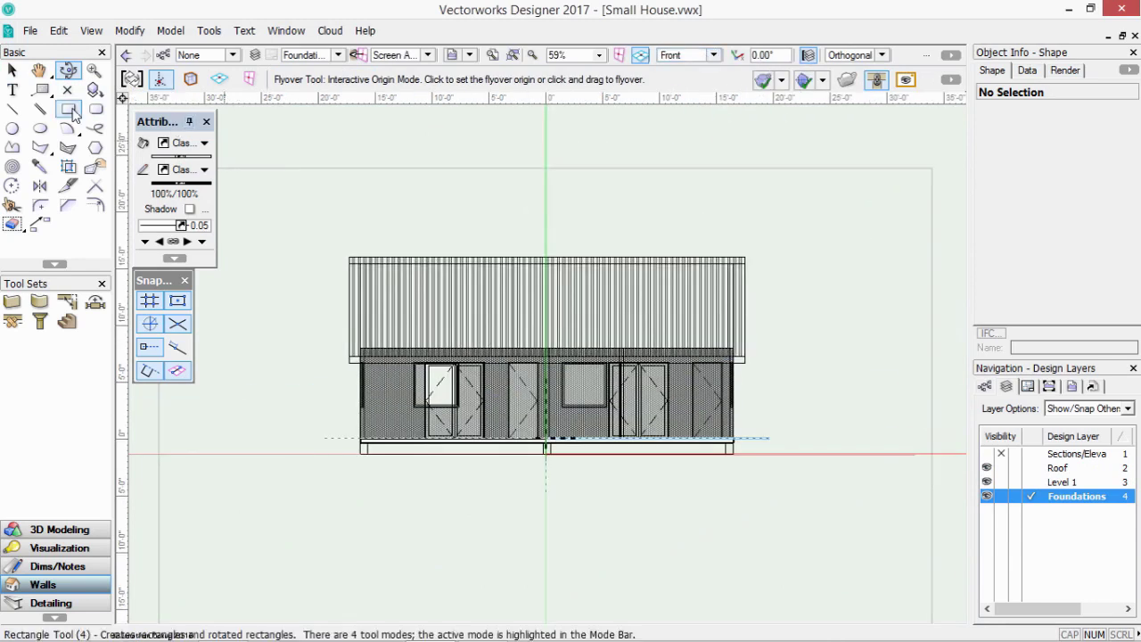
pyautogui.click(69, 109)
pyautogui.click(299, 230)
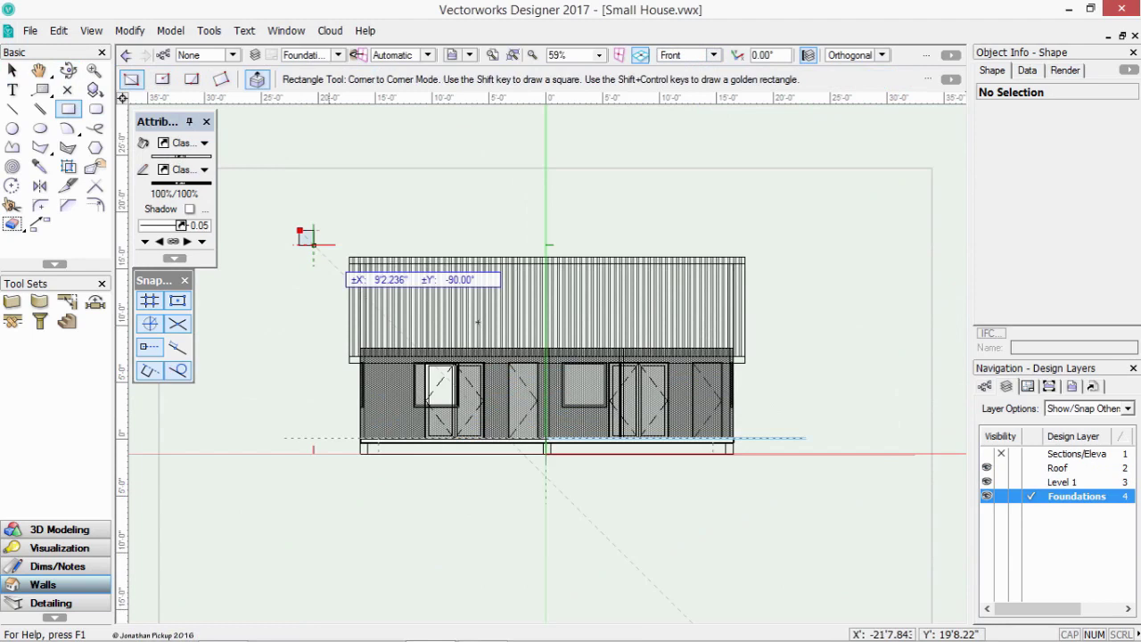
pyautogui.click(822, 498)
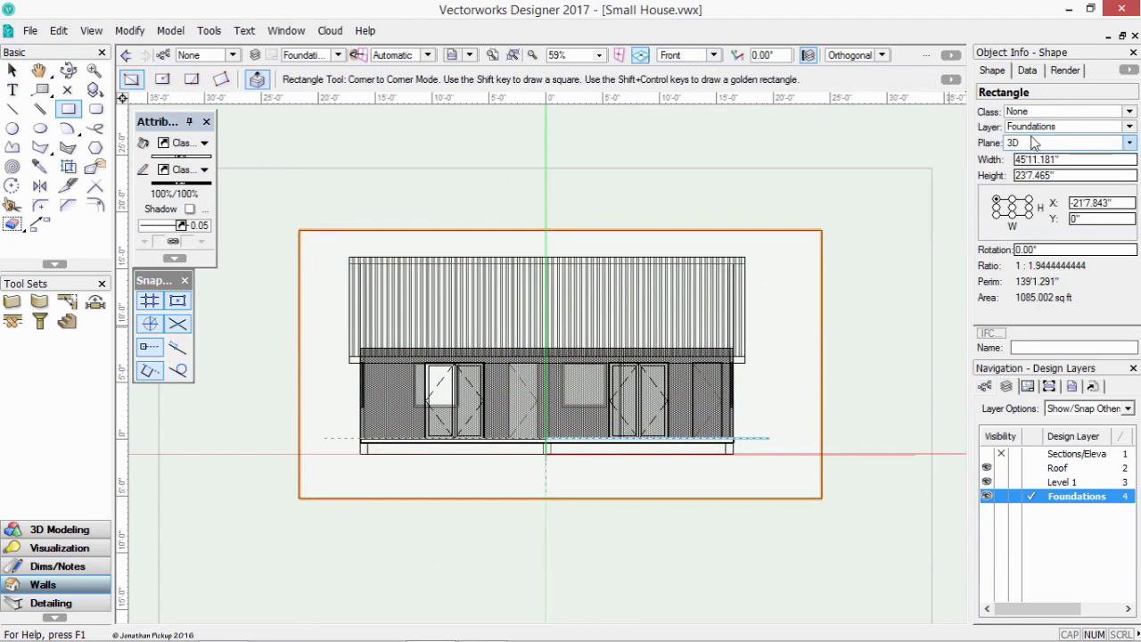
pyautogui.click(1034, 142)
pyautogui.click(1019, 160)
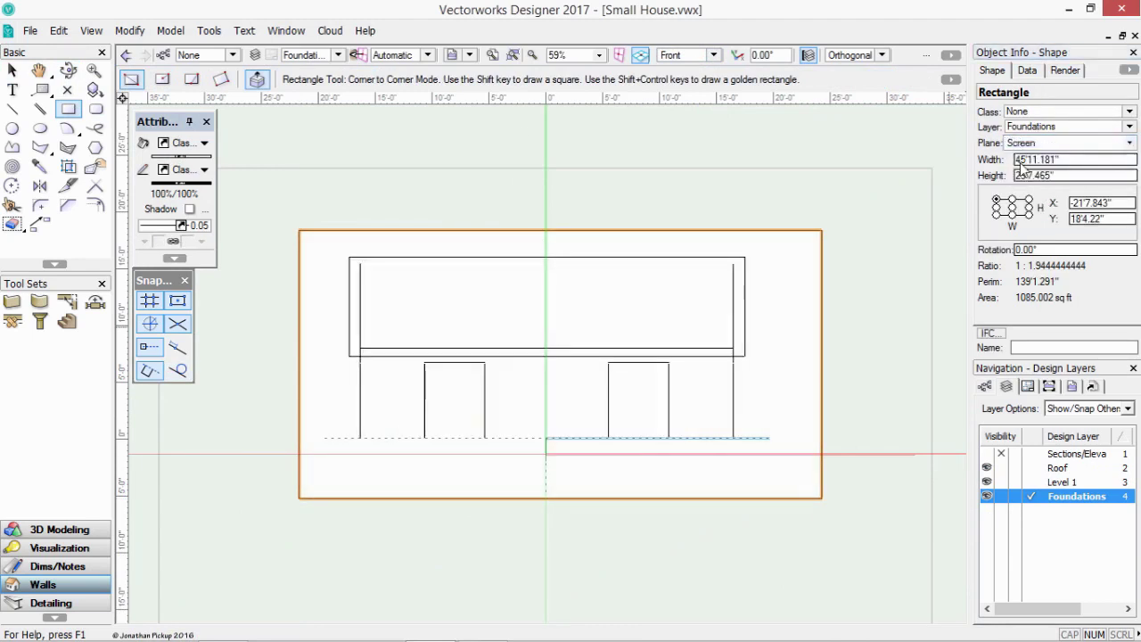
# - Start View > Create Viewport, always using the selected rectangle as the crop
pyautogui.click(91, 33)
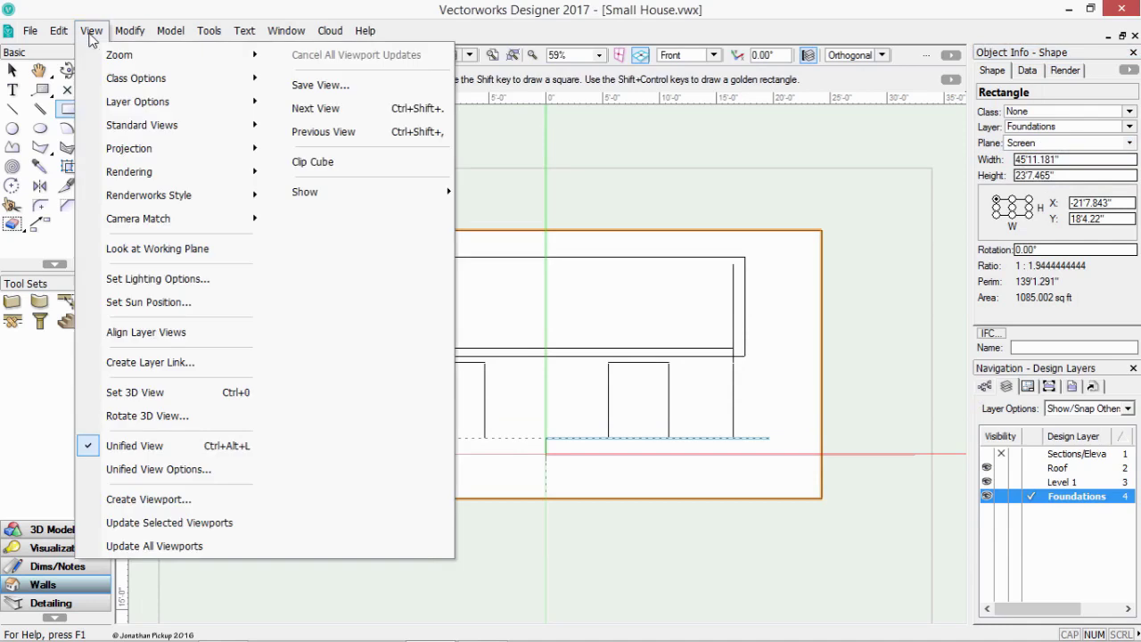
pyautogui.click(153, 501)
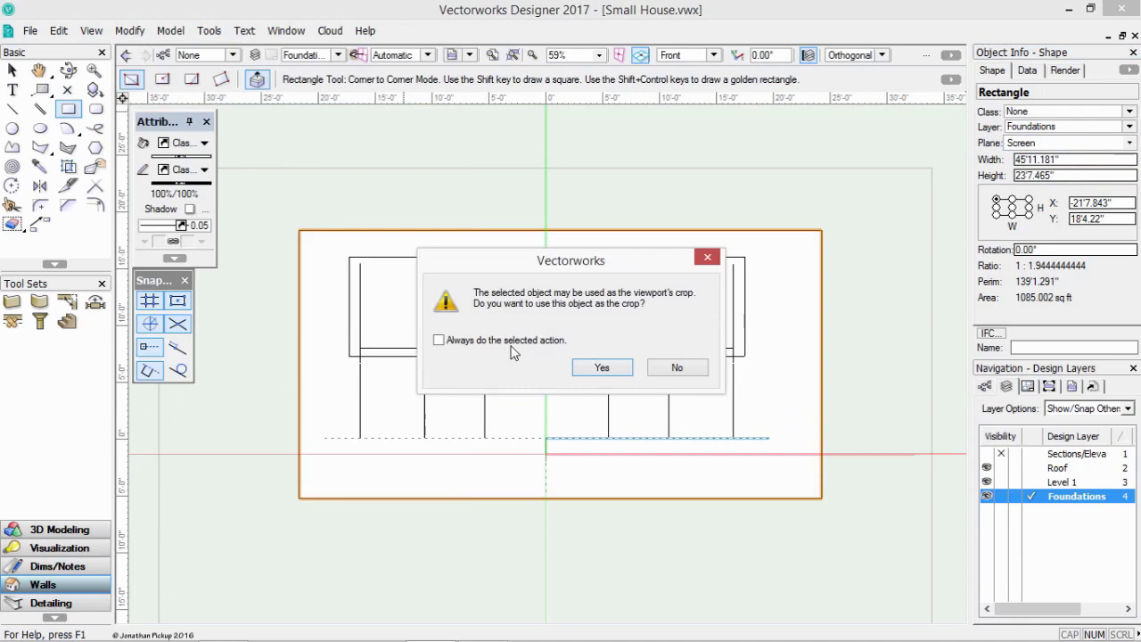
pyautogui.click(493, 341)
pyautogui.click(603, 368)
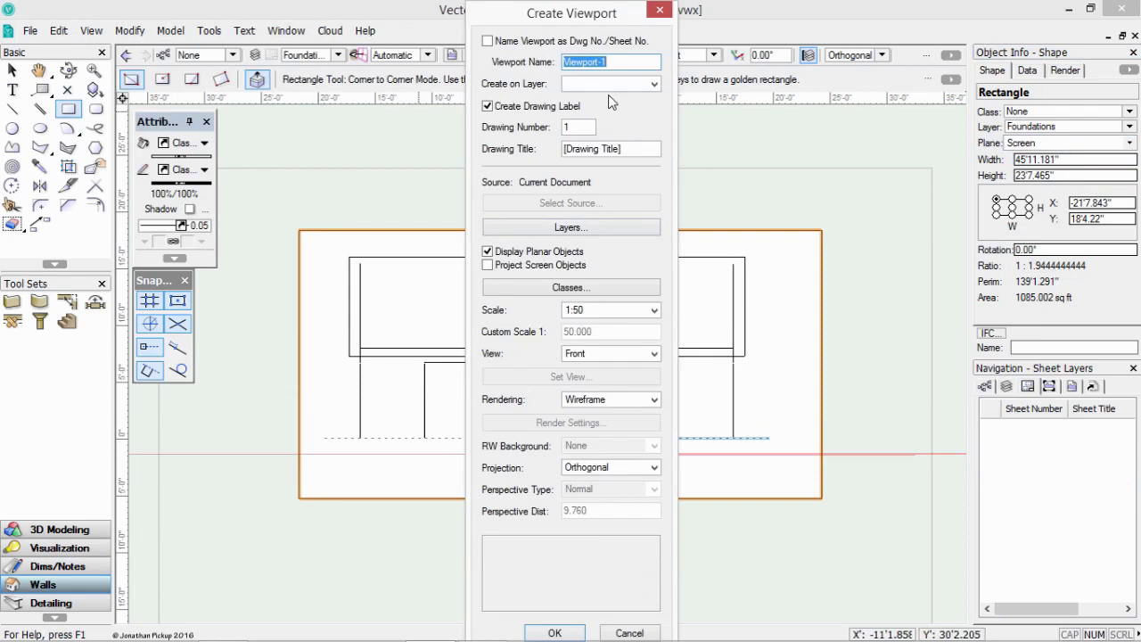
# - Name the viewport South Elevation and place it on a new sheet layer 010 Elevations
pyautogui.write('South Elevation')
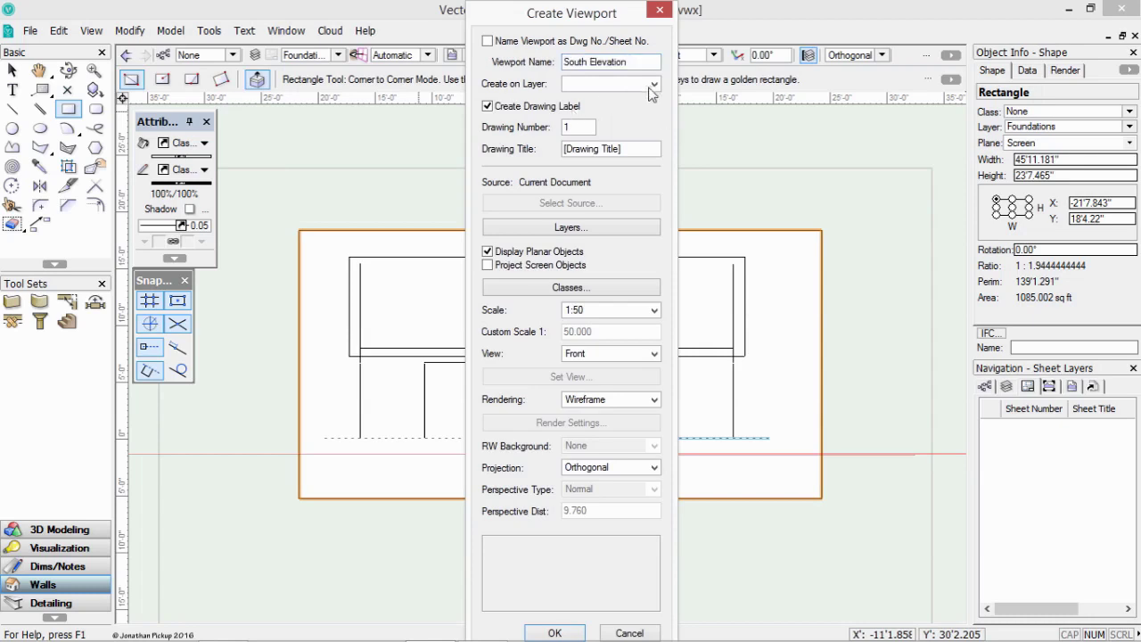
pyautogui.click(652, 85)
pyautogui.click(645, 104)
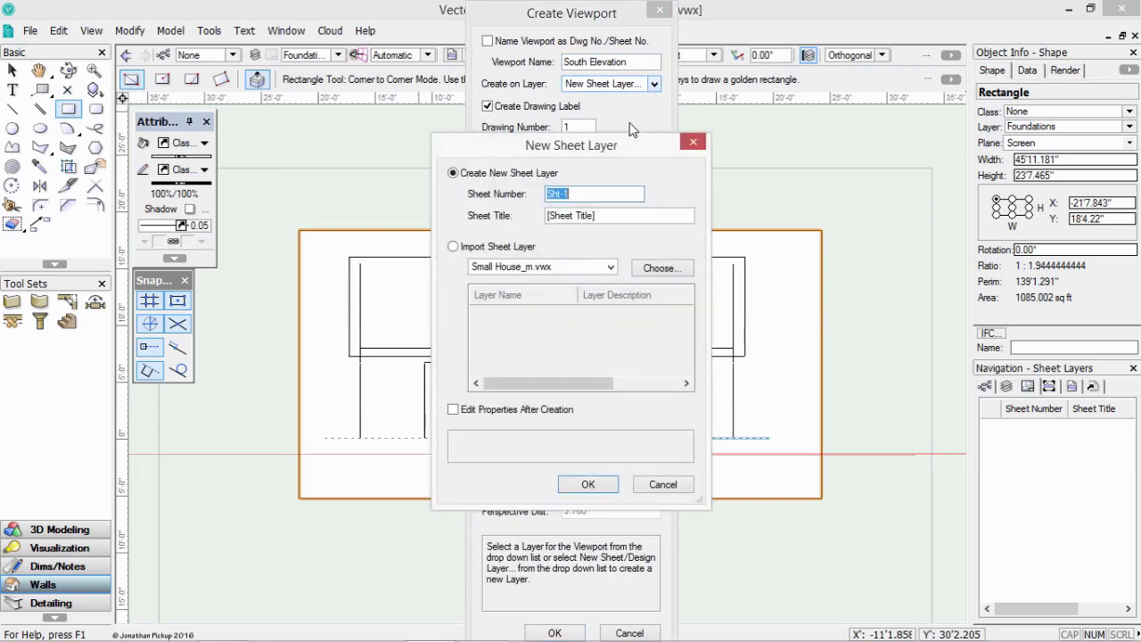
pyautogui.write('010')
pyautogui.press('Tab')
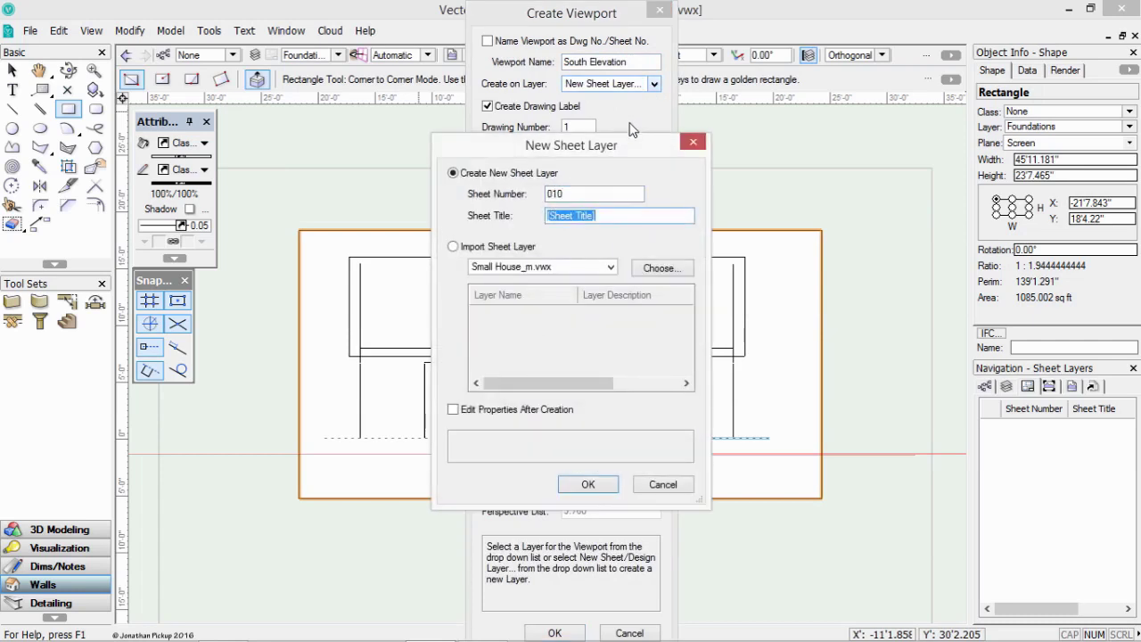
pyautogui.write('Elevations')
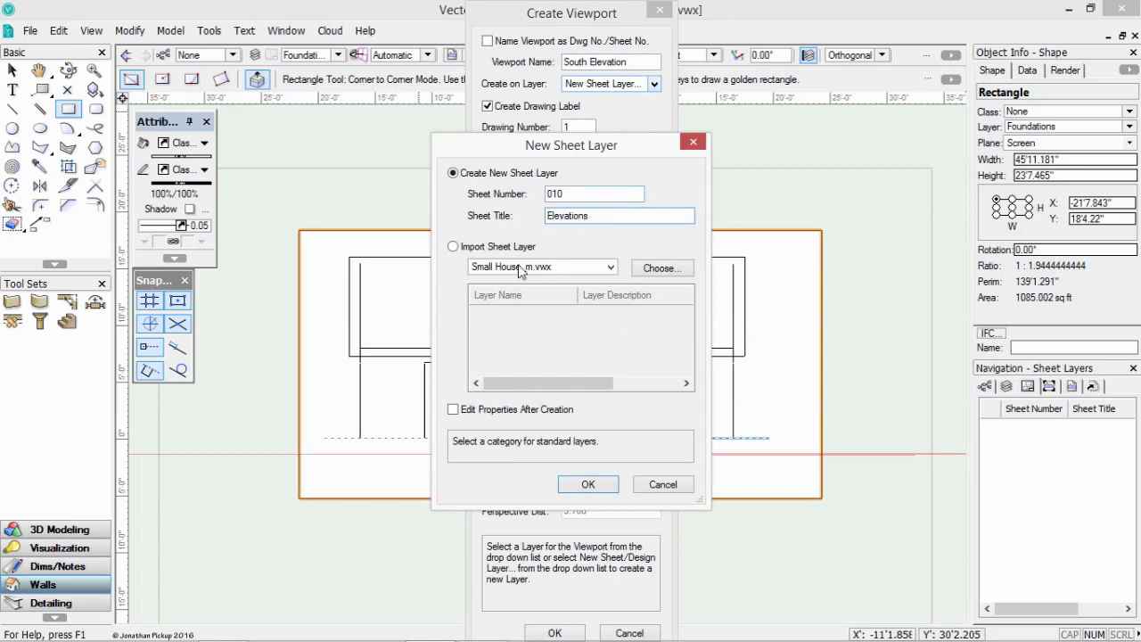
pyautogui.click(587, 484)
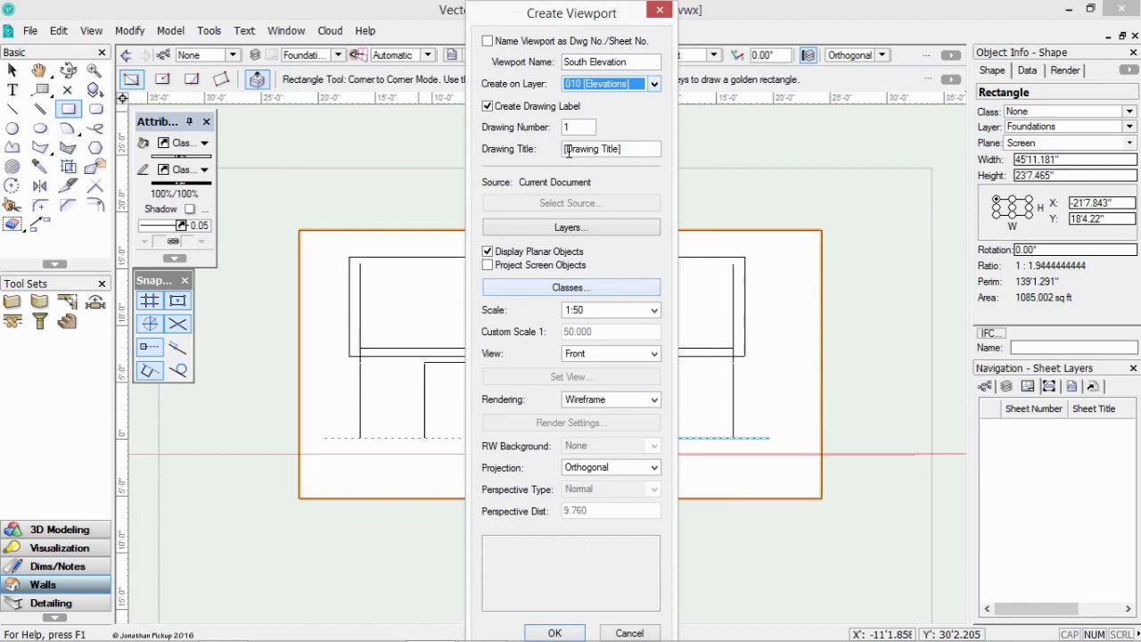
# - Replace the drawing title with South Elevation
pyautogui.moveTo(578, 127); pyautogui.dragTo(556, 126)
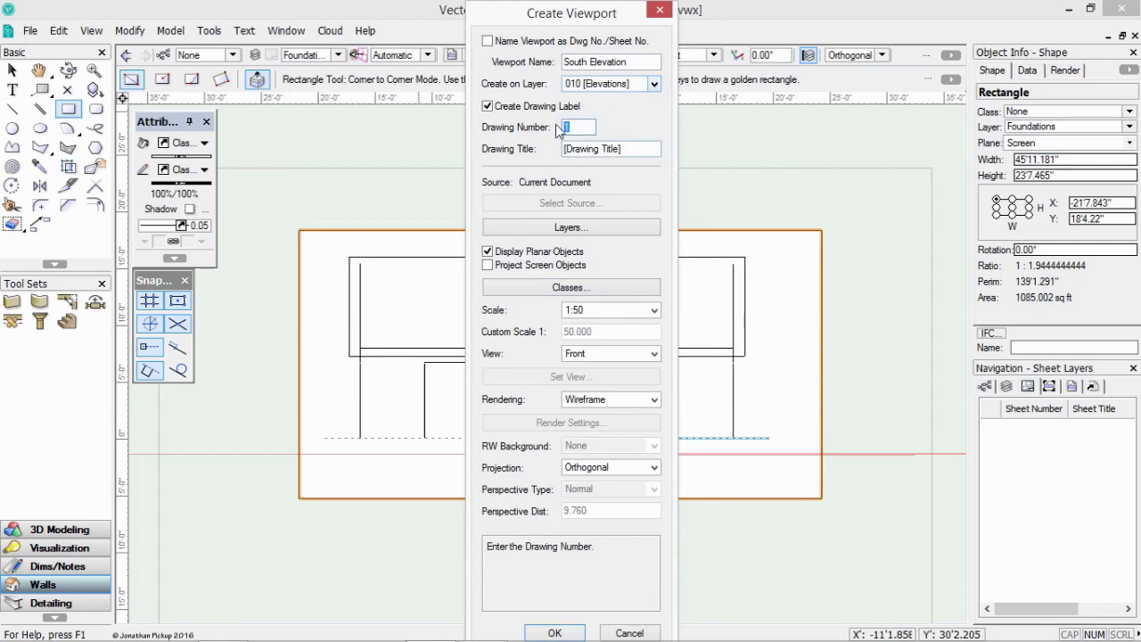
pyautogui.moveTo(620, 149); pyautogui.dragTo(526, 147)
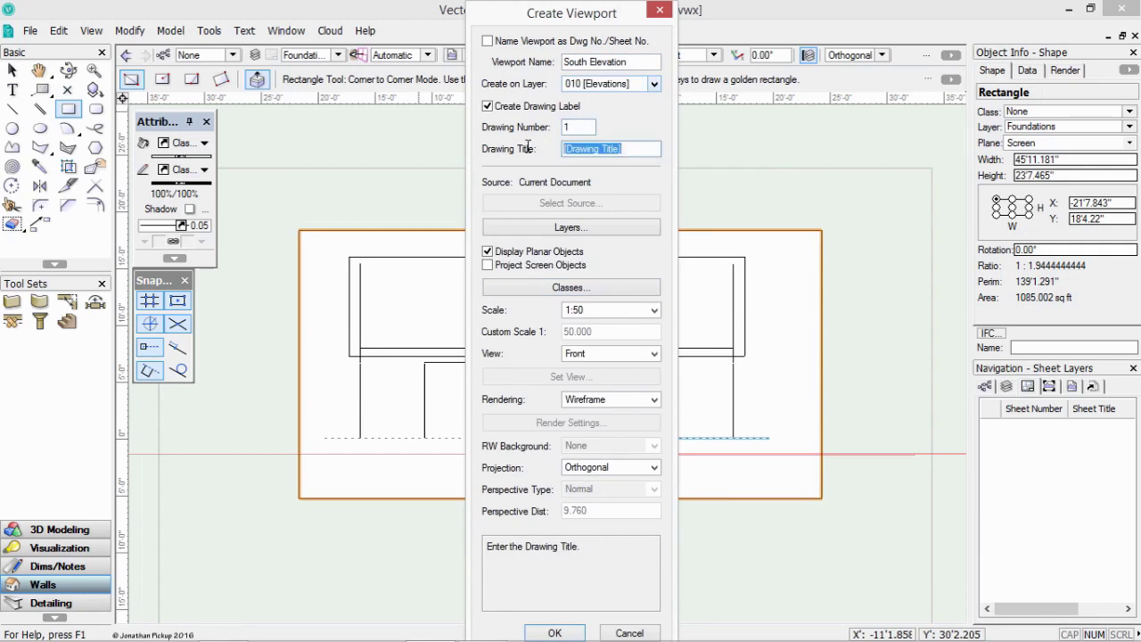
pyautogui.write('South Elevation')
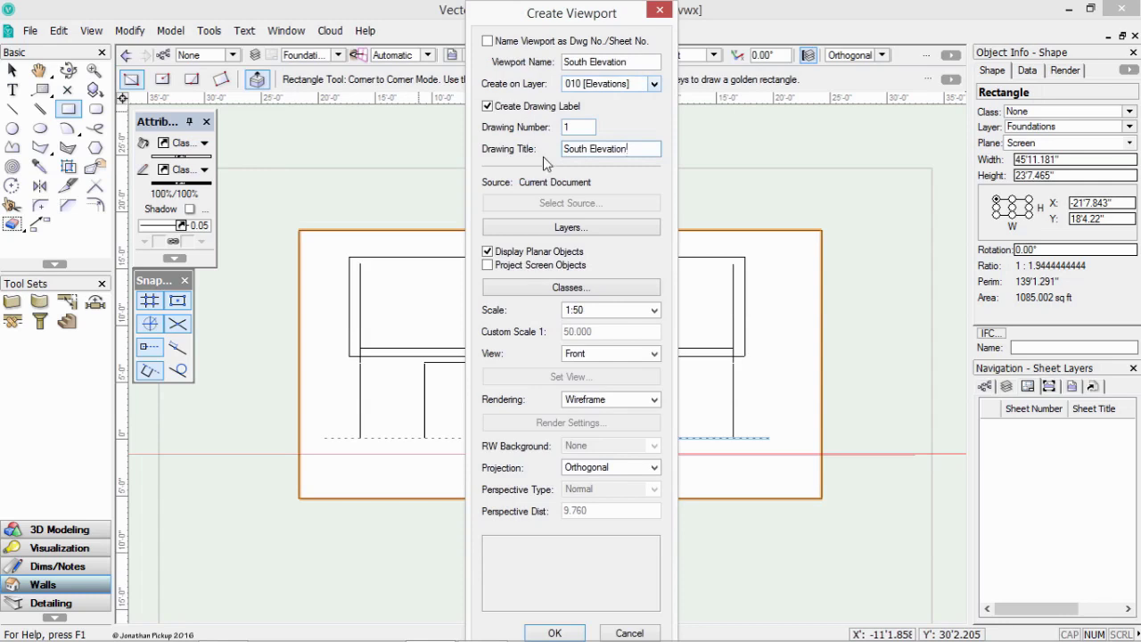
# - Accept the viewport's layer and class visibility, set Hidden Line rendering, and create it
pyautogui.click(571, 228)
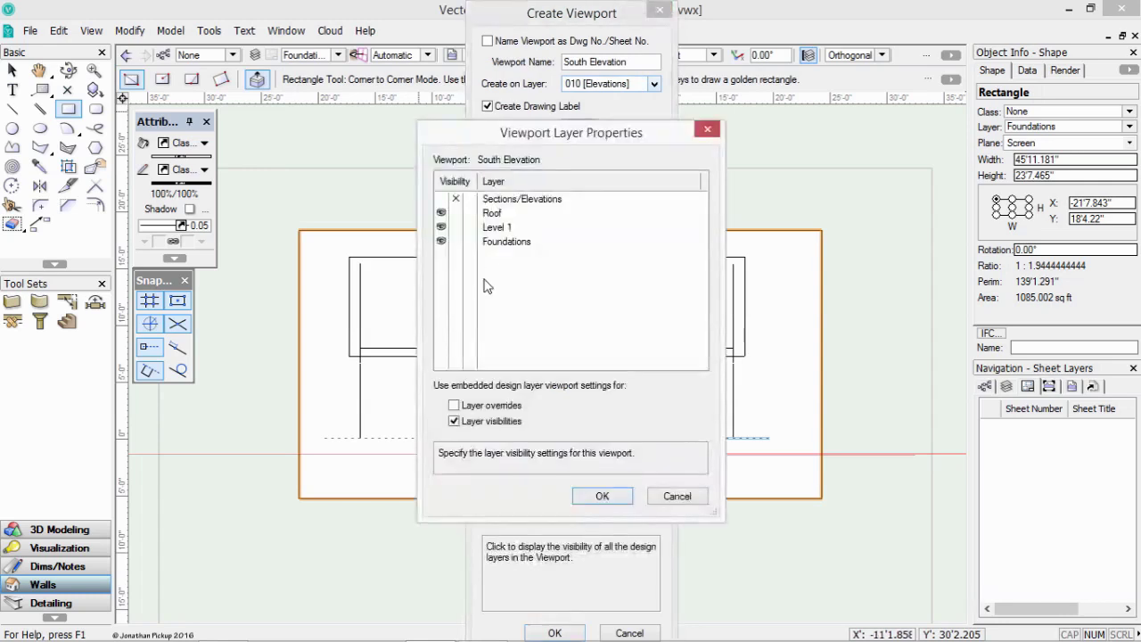
pyautogui.click(602, 496)
pyautogui.click(548, 287)
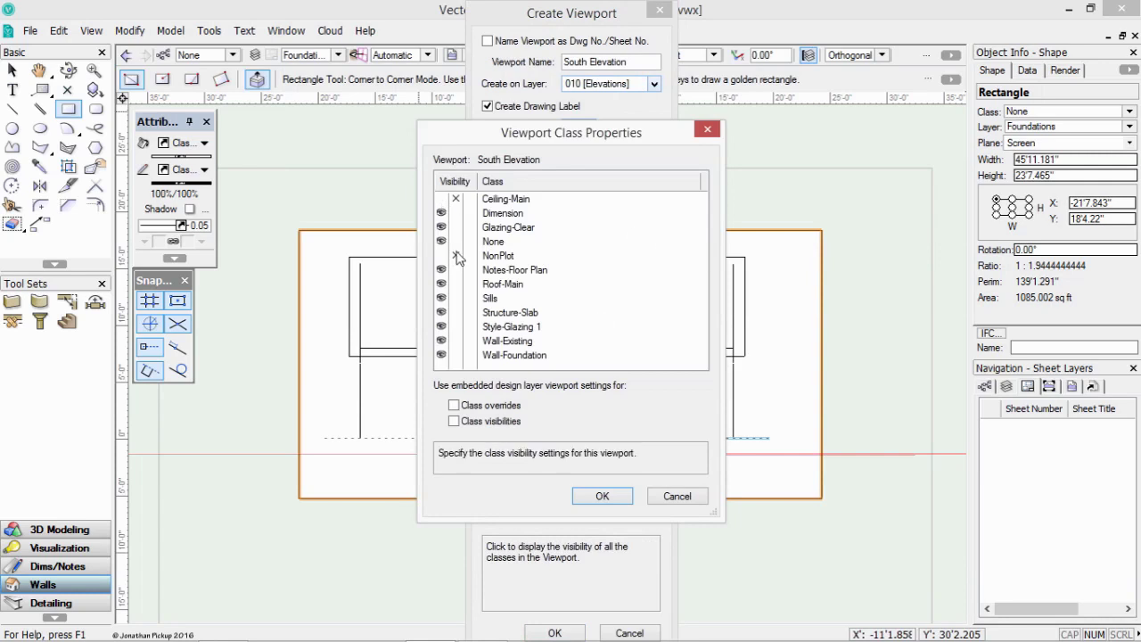
pyautogui.click(602, 496)
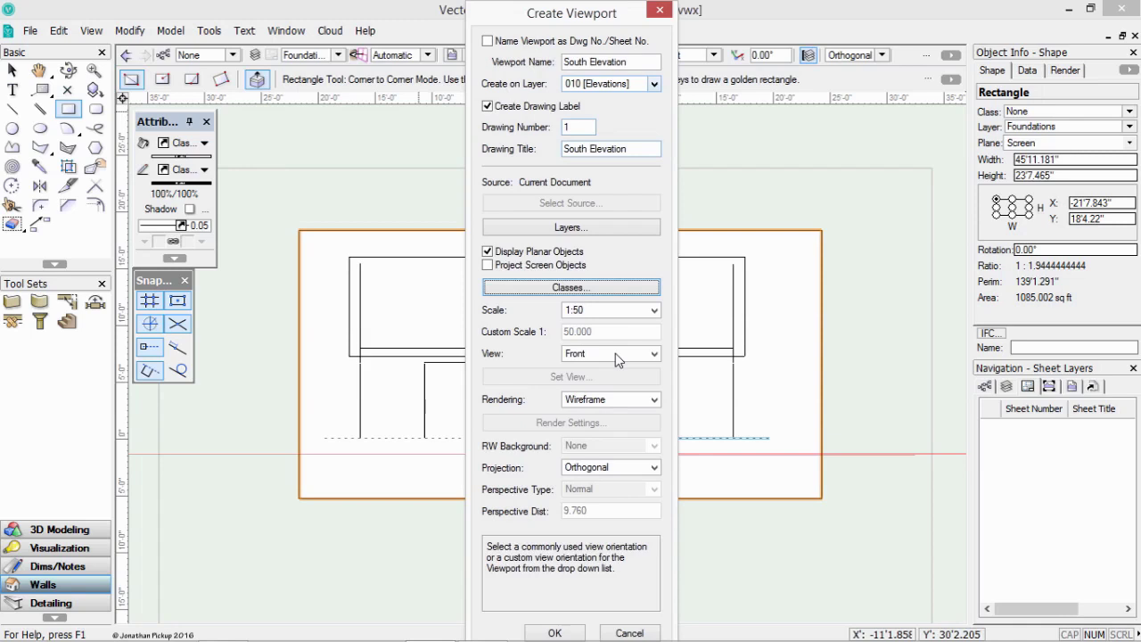
pyautogui.click(635, 401)
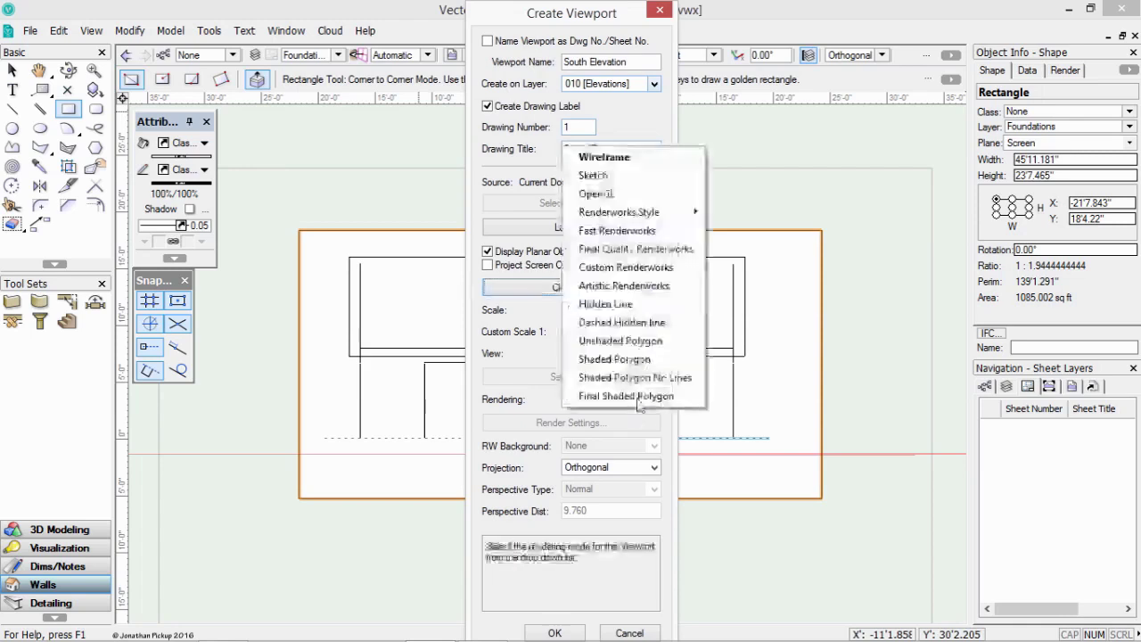
pyautogui.click(624, 304)
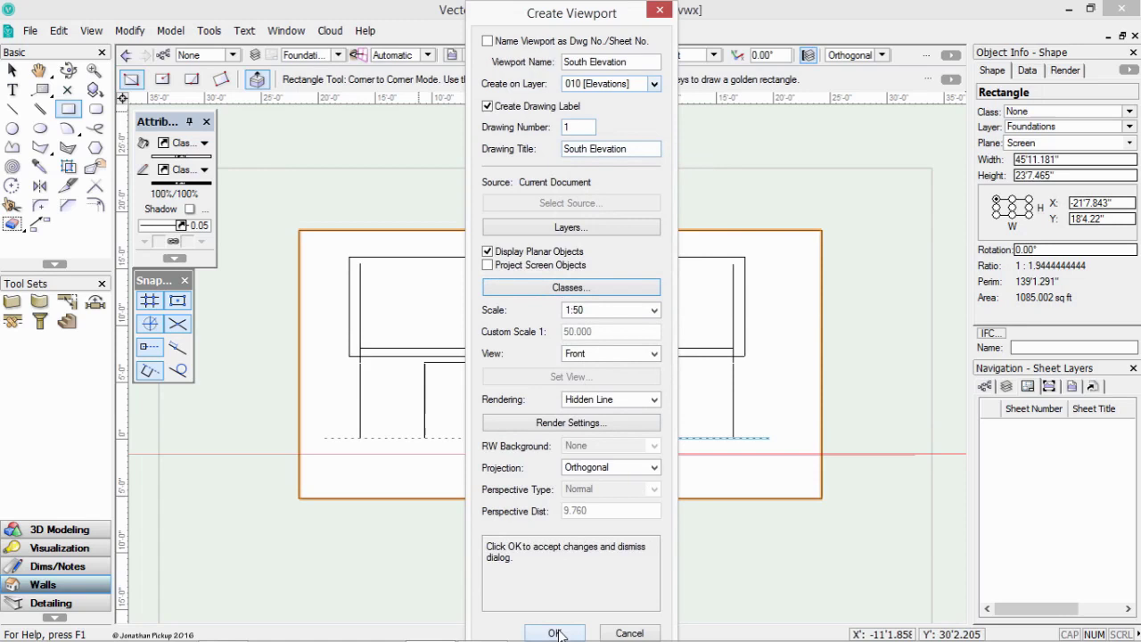
pyautogui.click(555, 633)
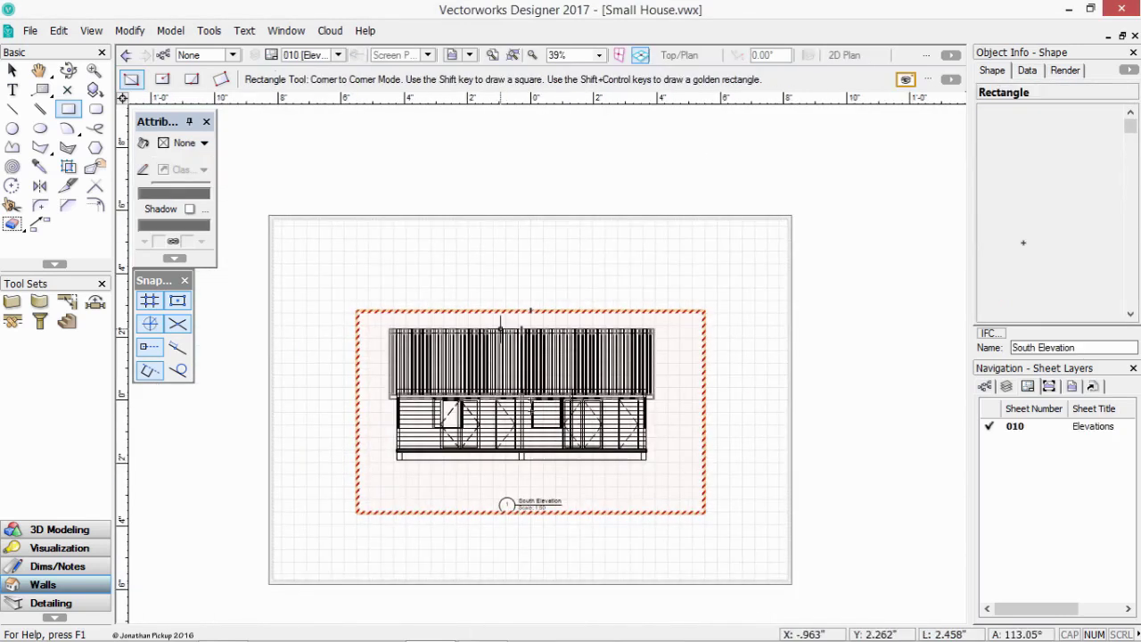
# - Set the South Elevation viewport to 1:100, move it to the upper left, and update it
pyautogui.scroll(-6, 1111, 256)
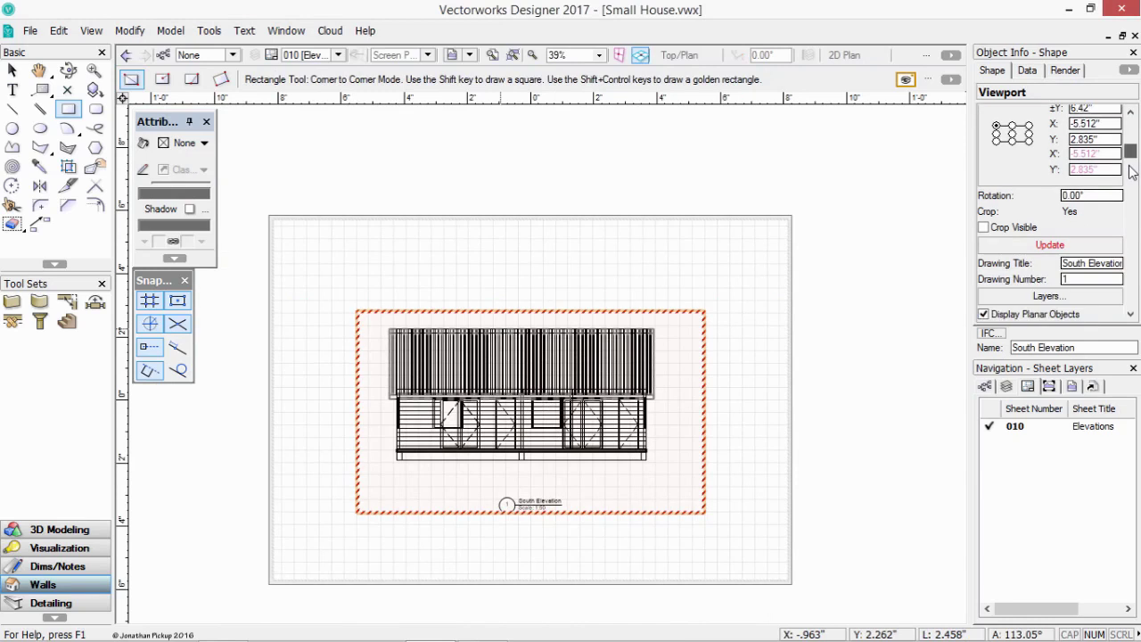
pyautogui.click(1115, 247)
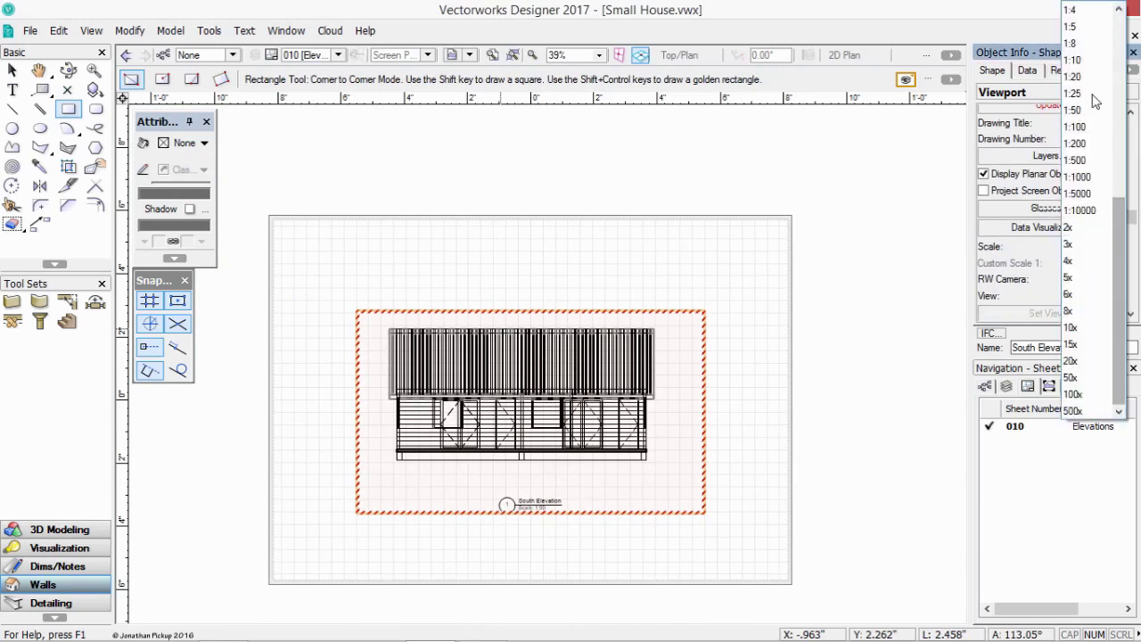
pyautogui.click(1074, 126)
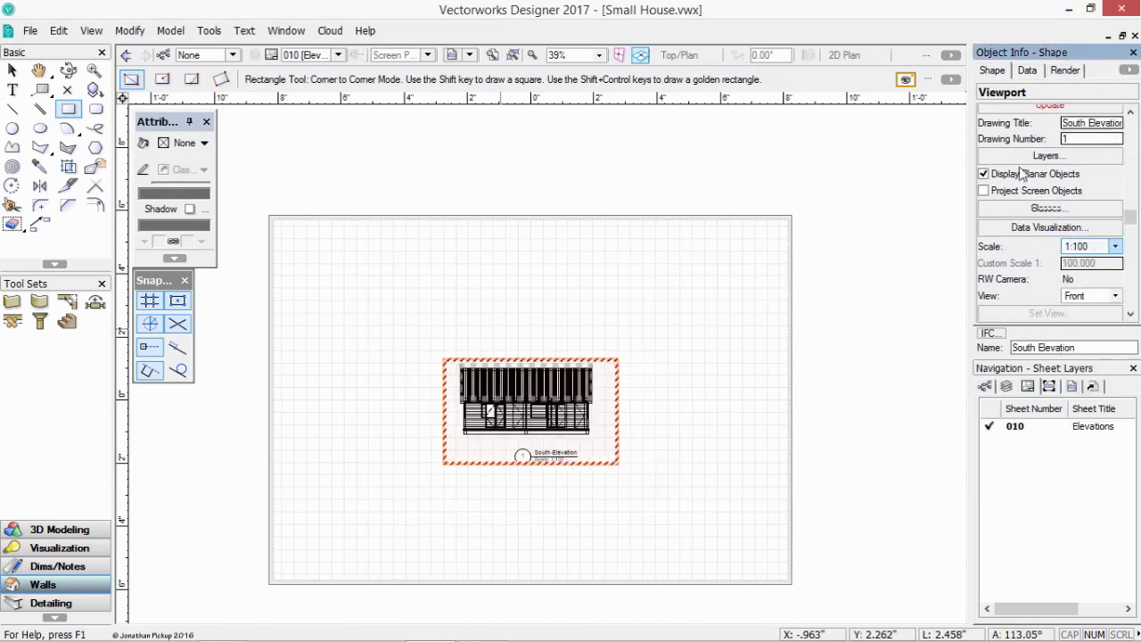
pyautogui.press('x')
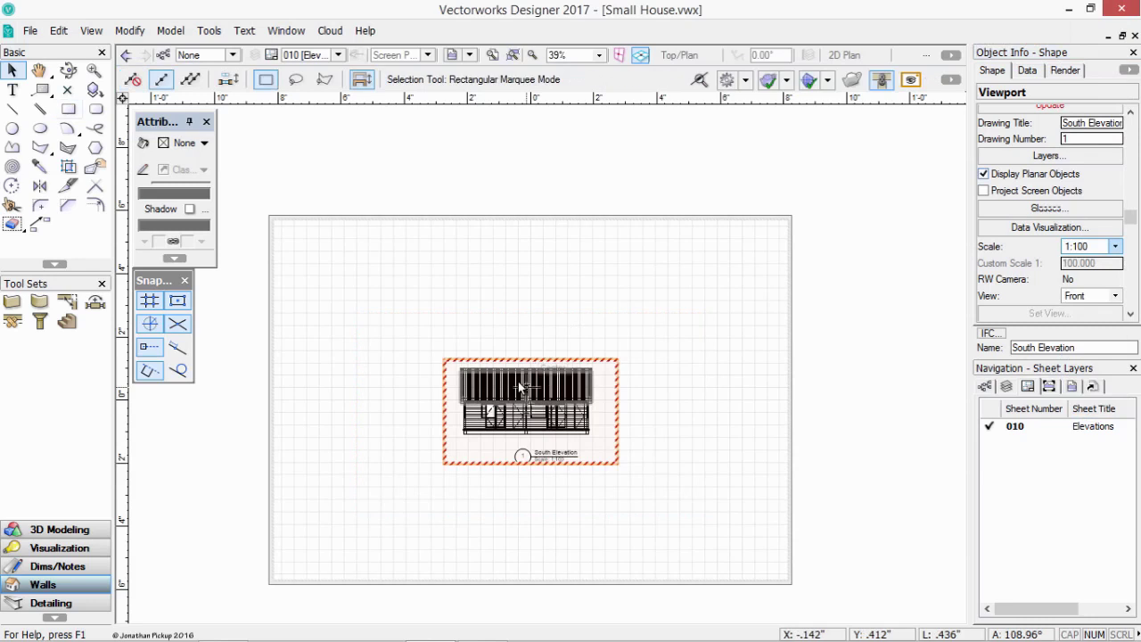
pyautogui.click(441, 357)
pyautogui.moveTo(440, 358); pyautogui.dragTo(304, 251)
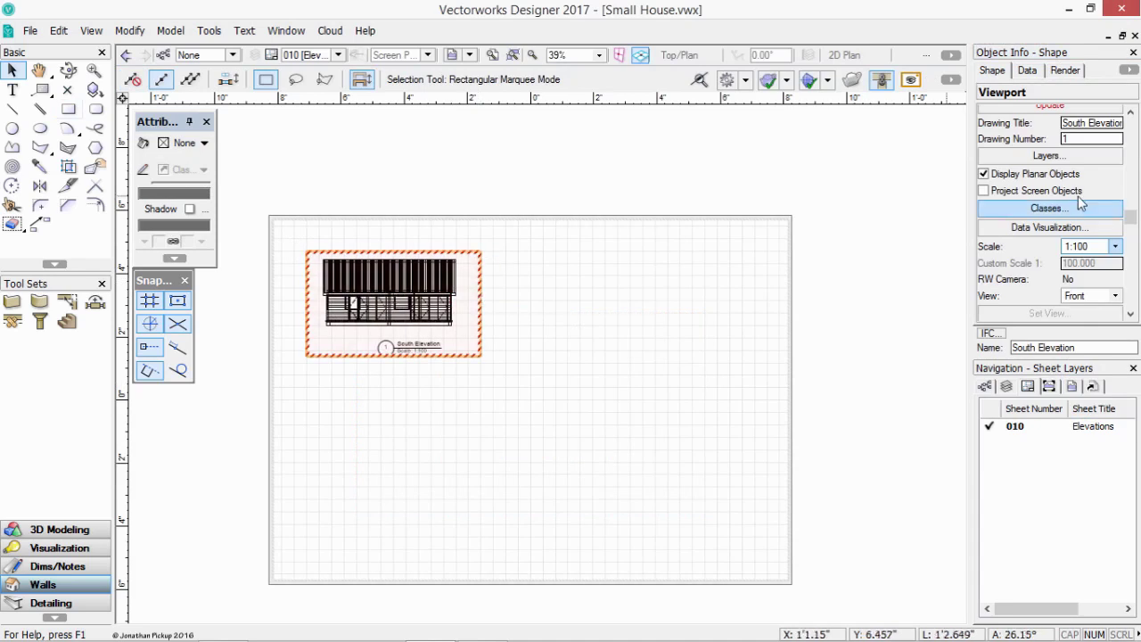
pyautogui.click(1043, 108)
pyautogui.scroll(4, 393, 295)
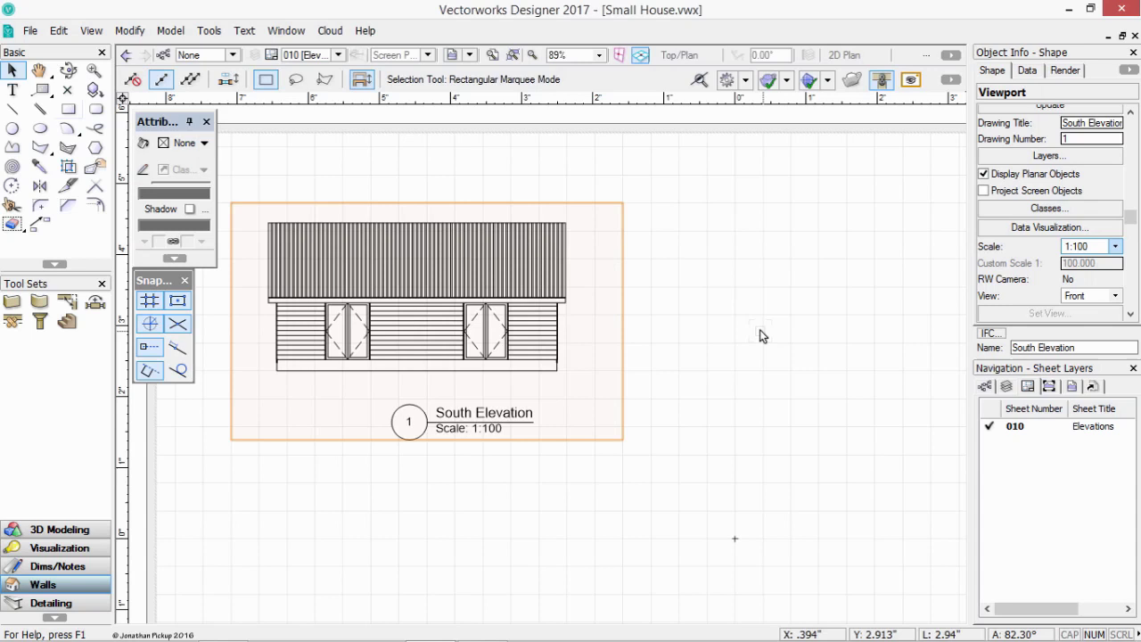
pyautogui.click(760, 335)
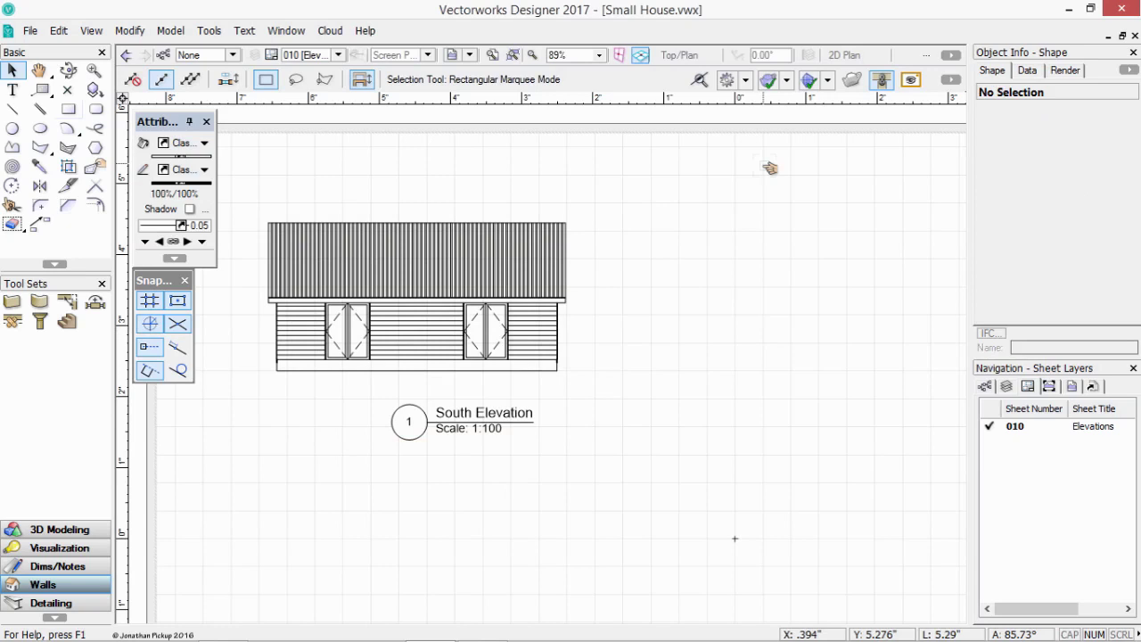
# - Choose Tools > Workspaces > Architect
pyautogui.click(206, 34)
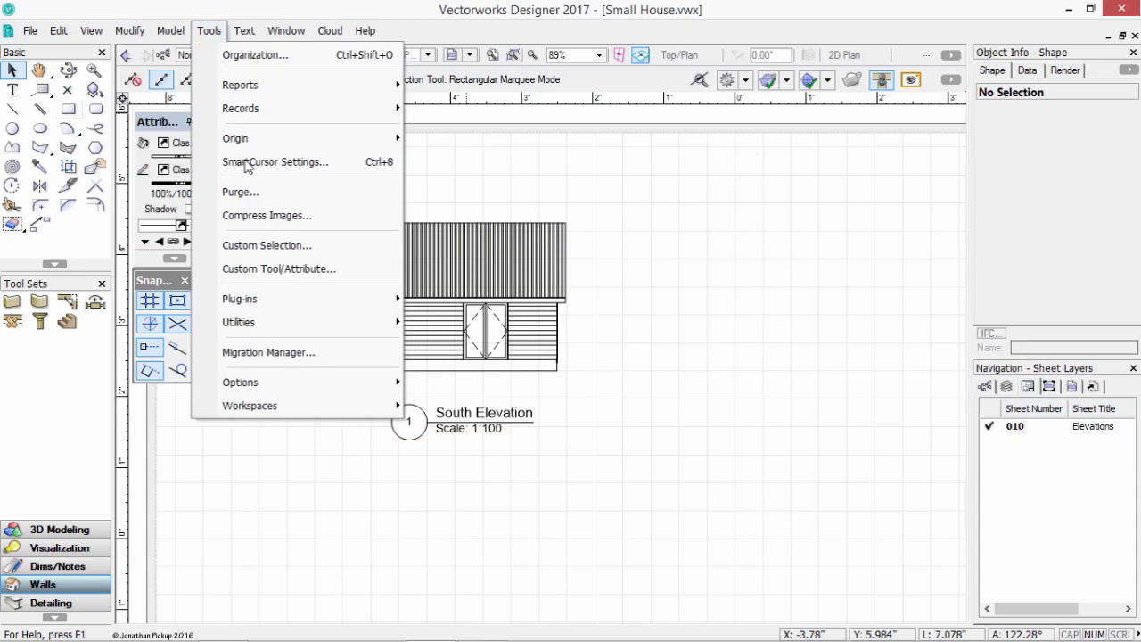
pyautogui.moveTo(321, 415)
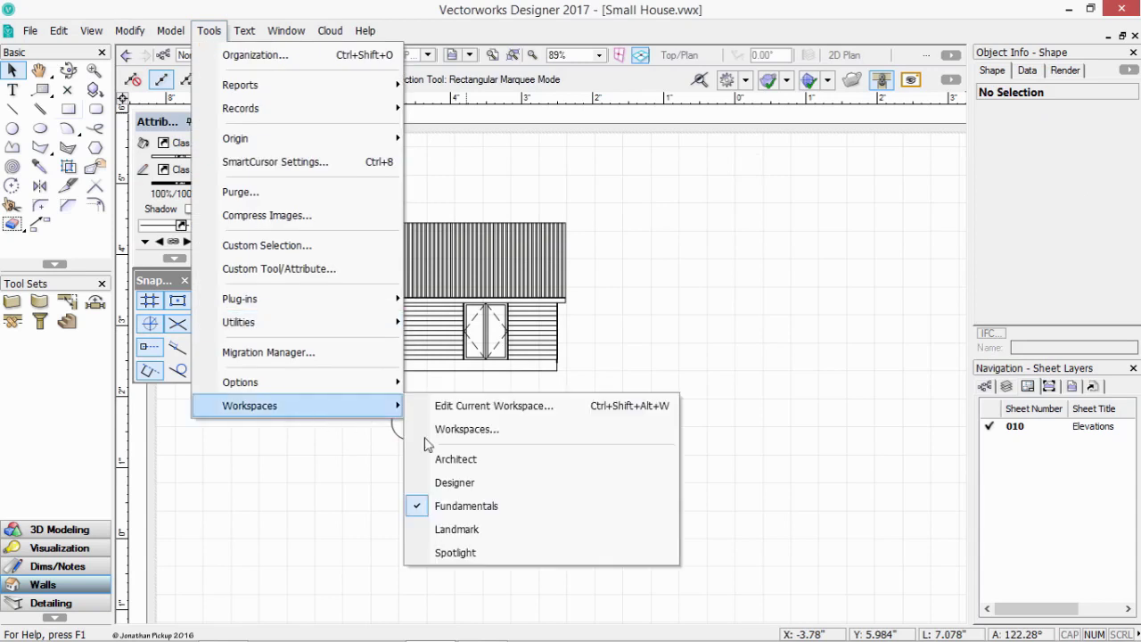
pyautogui.click(452, 461)
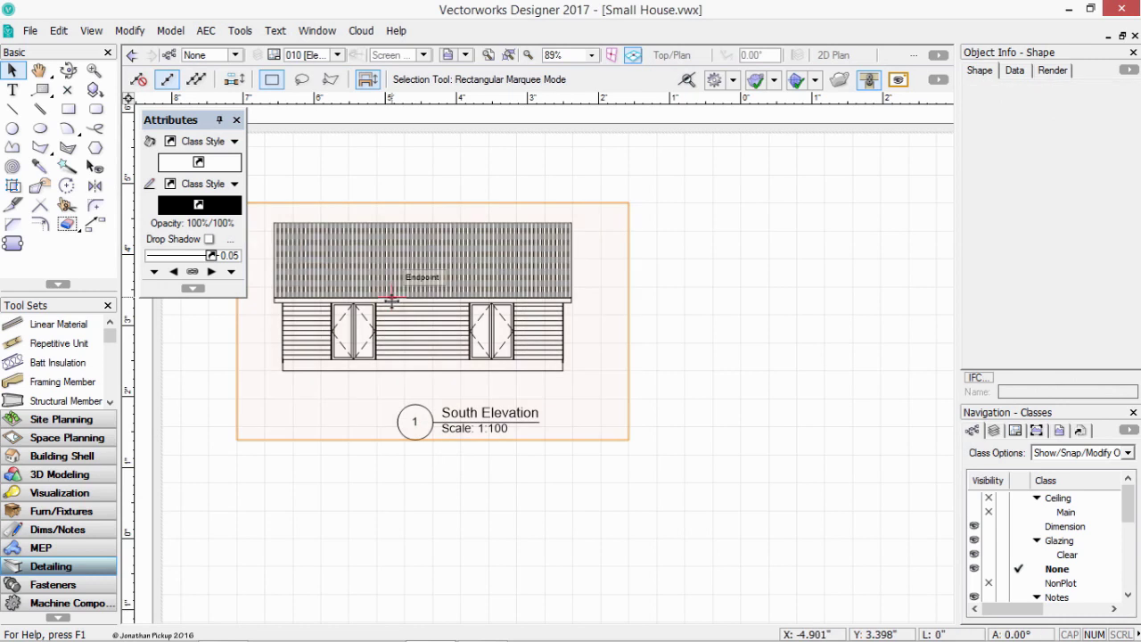
# - Draw a vertical section line through the South Elevation viewport, setting direction and break offset
pyautogui.click(413, 273)
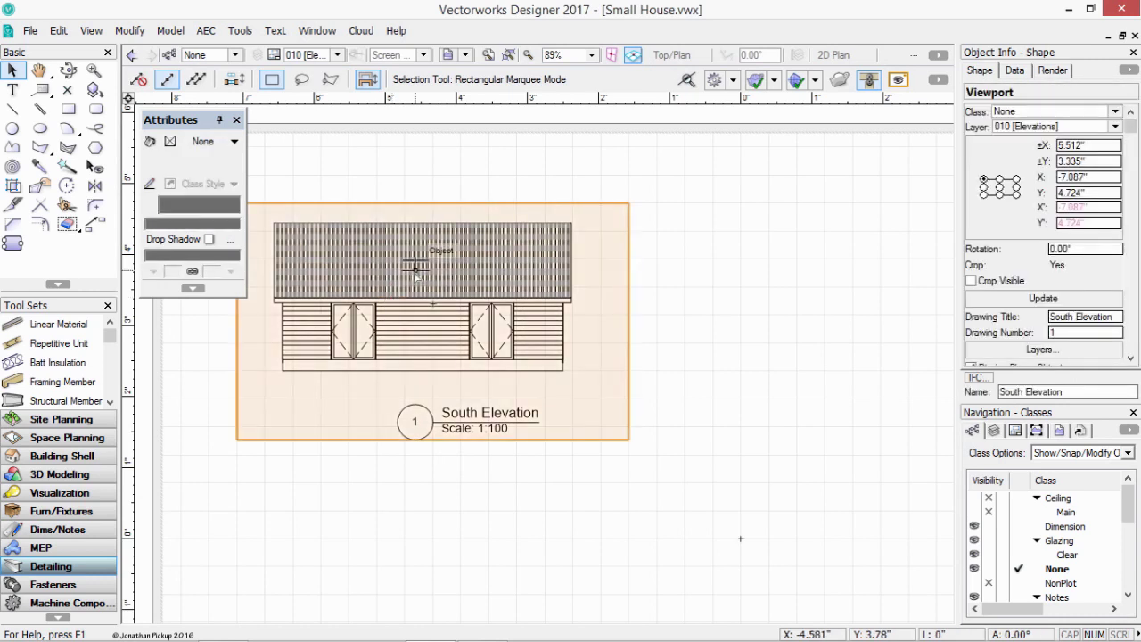
pyautogui.click(92, 32)
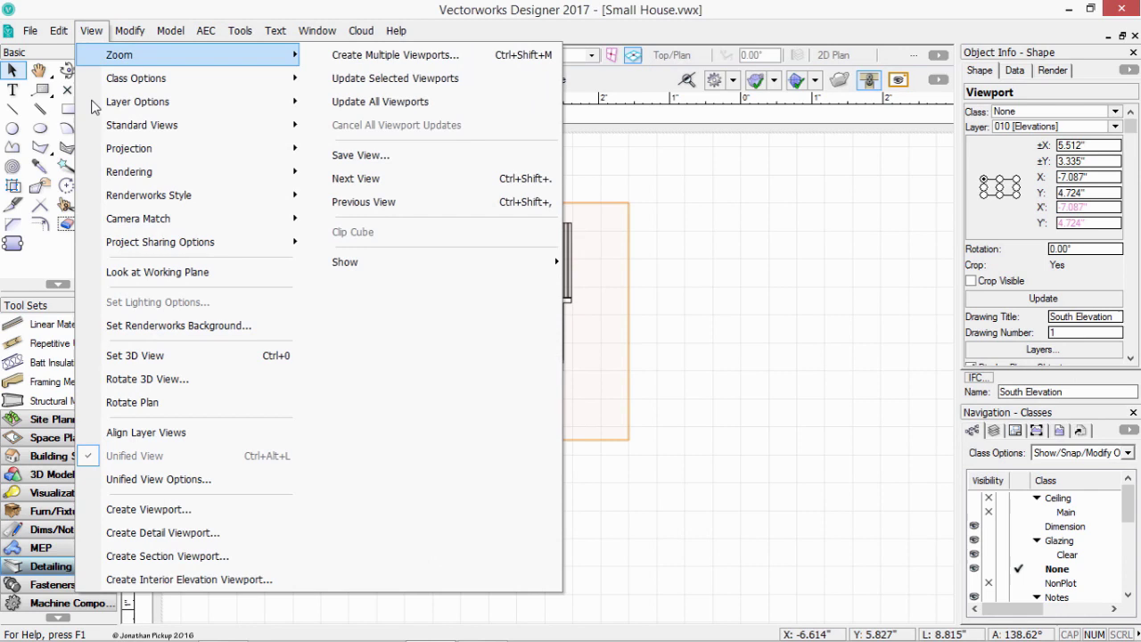
pyautogui.click(167, 556)
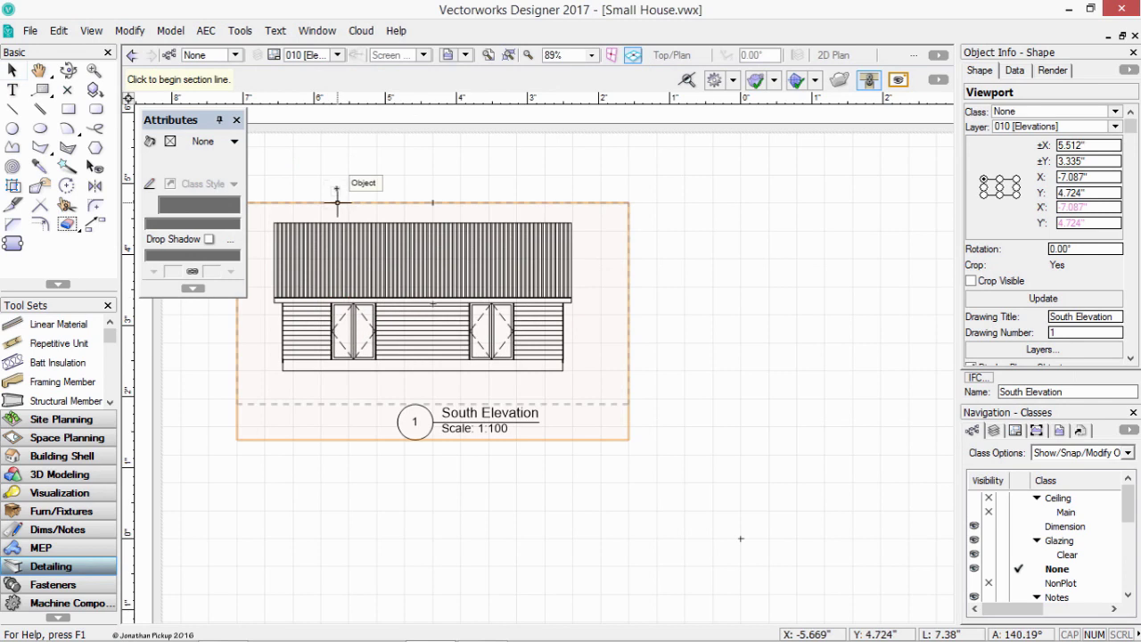
pyautogui.click(336, 187)
pyautogui.click(336, 433)
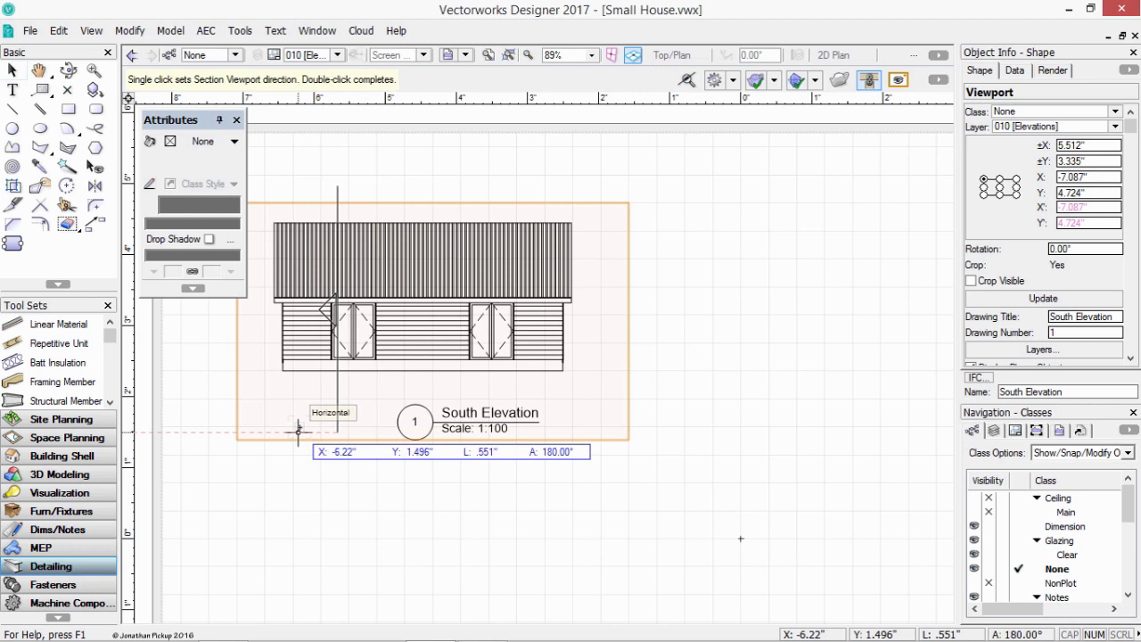
pyautogui.click(299, 430)
pyautogui.click(298, 430)
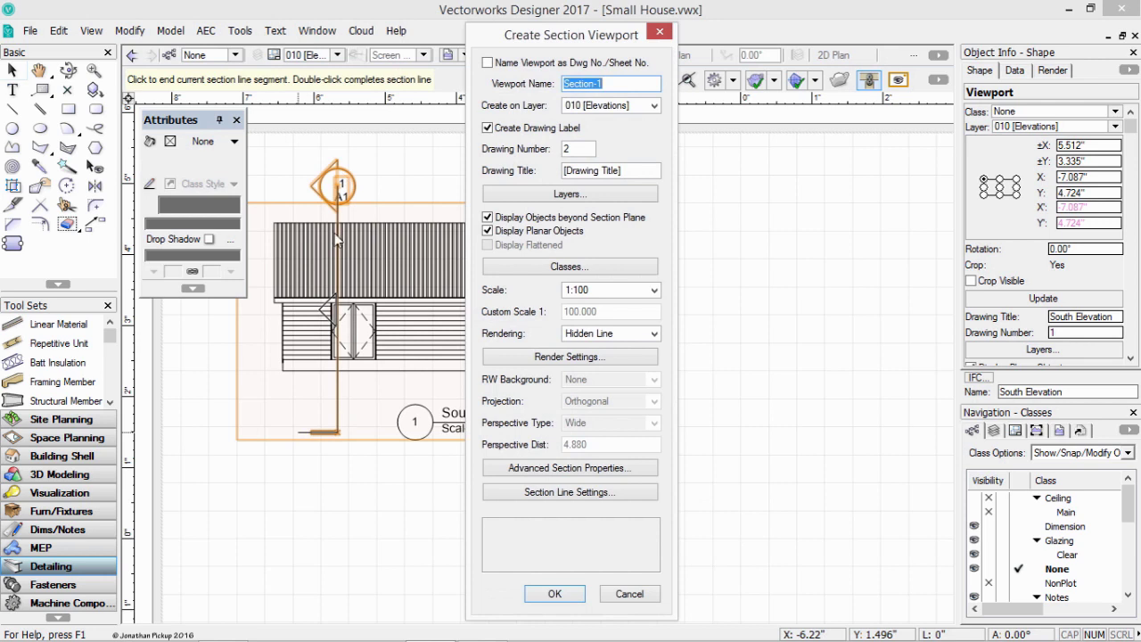
# - Name the section viewport Section-A-A, title it Section A-A, and open Advanced Section Properties
pyautogui.click(633, 83)
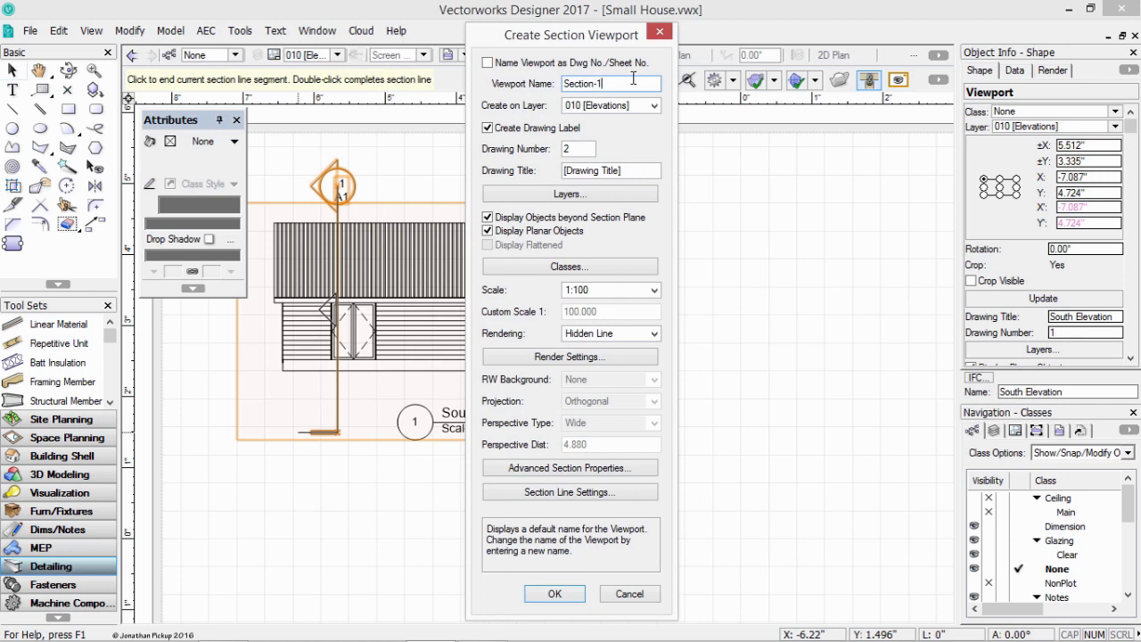
pyautogui.write('A-A')
pyautogui.press('Tab')
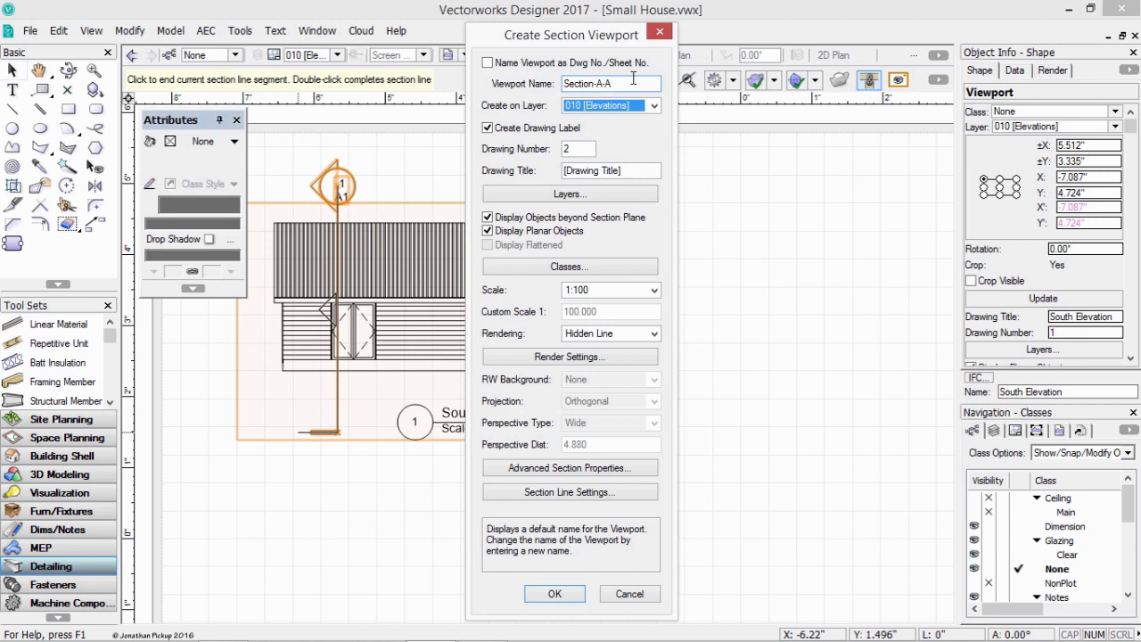
pyautogui.press('Tab')
pyautogui.press('Tab')
pyautogui.press('Tab')
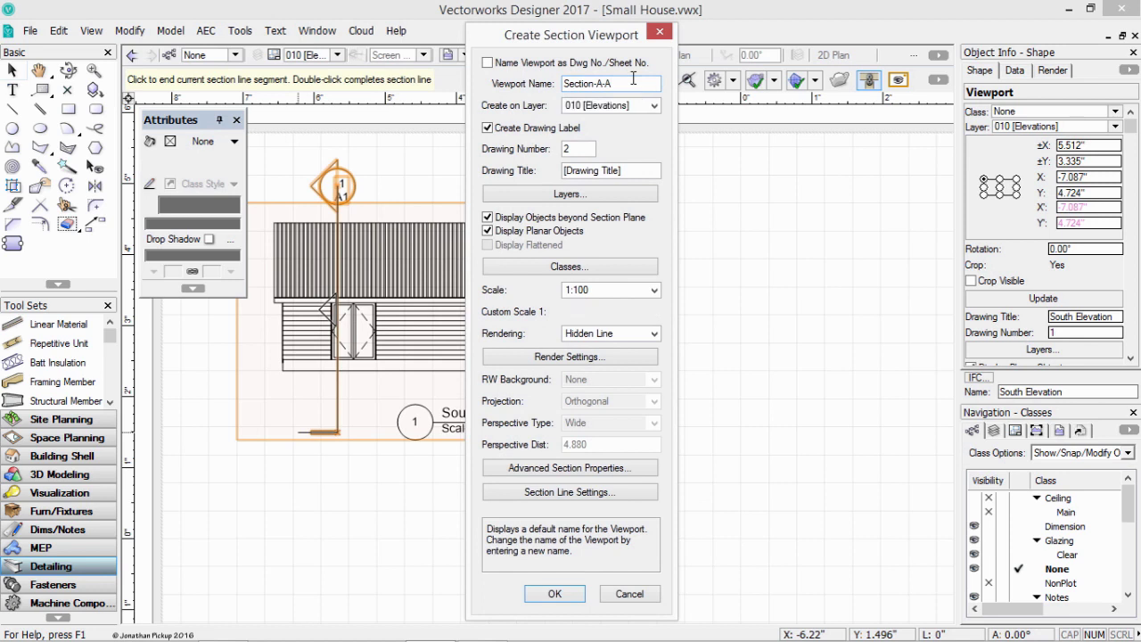
pyautogui.write('Section A-A')
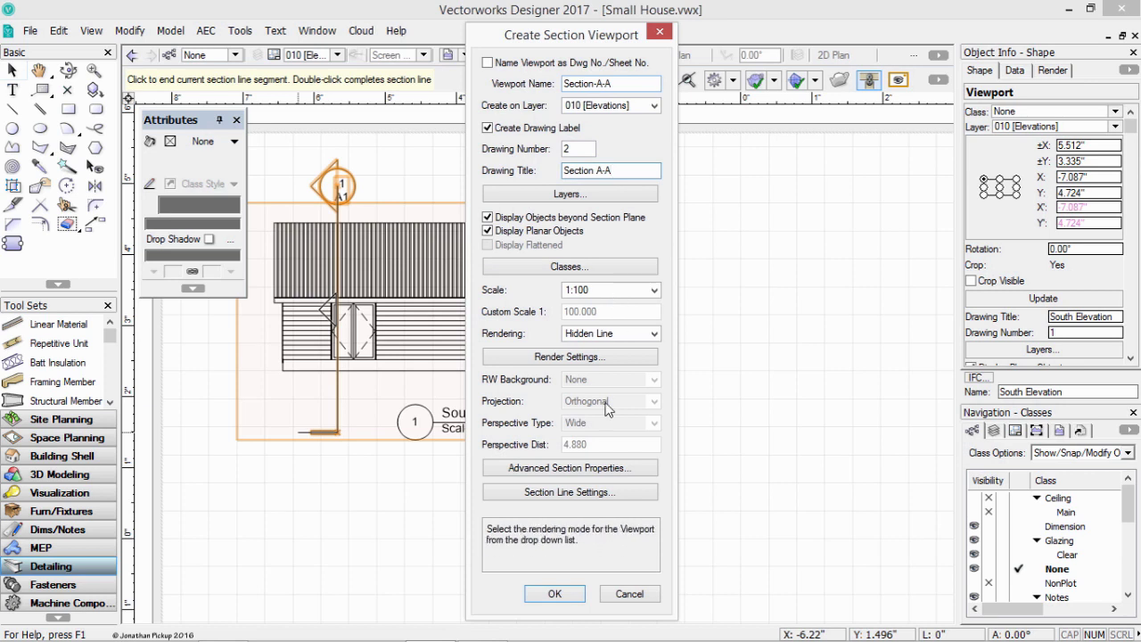
pyautogui.click(599, 473)
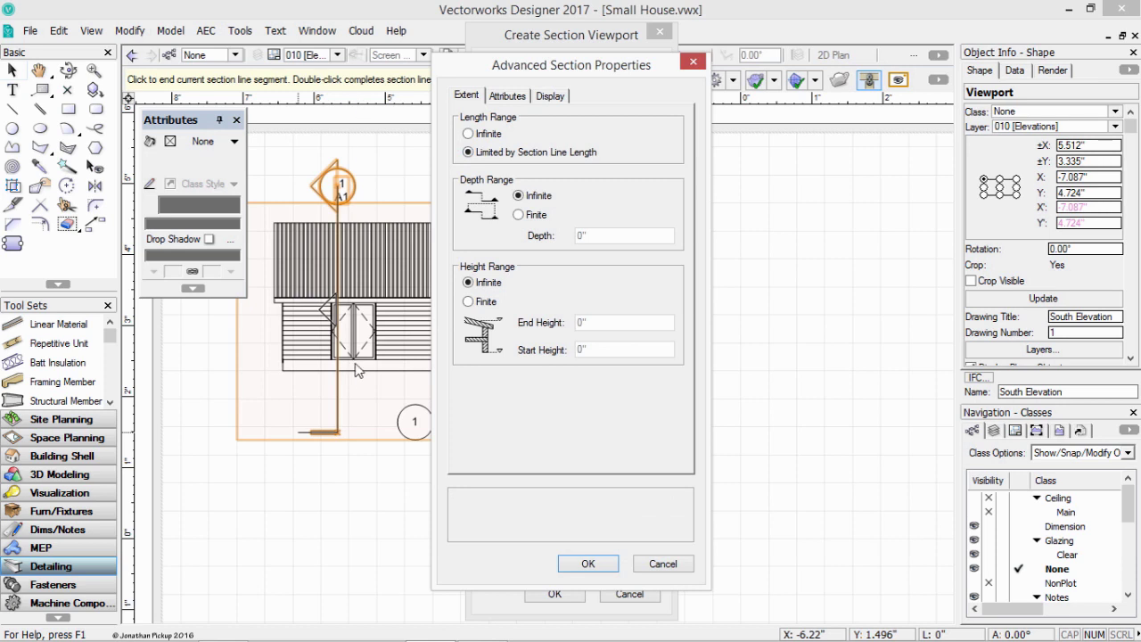
# - Keep Infinite depth range, enable Merged Cross Sections, and create the Section A-A viewport
pyautogui.click(519, 216)
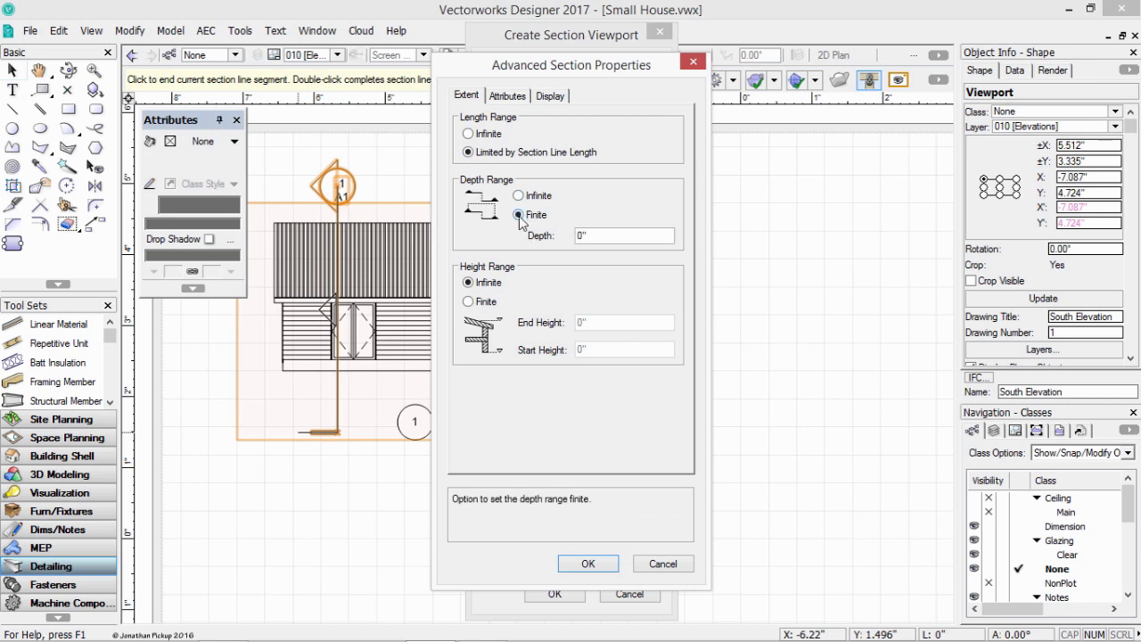
pyautogui.click(519, 196)
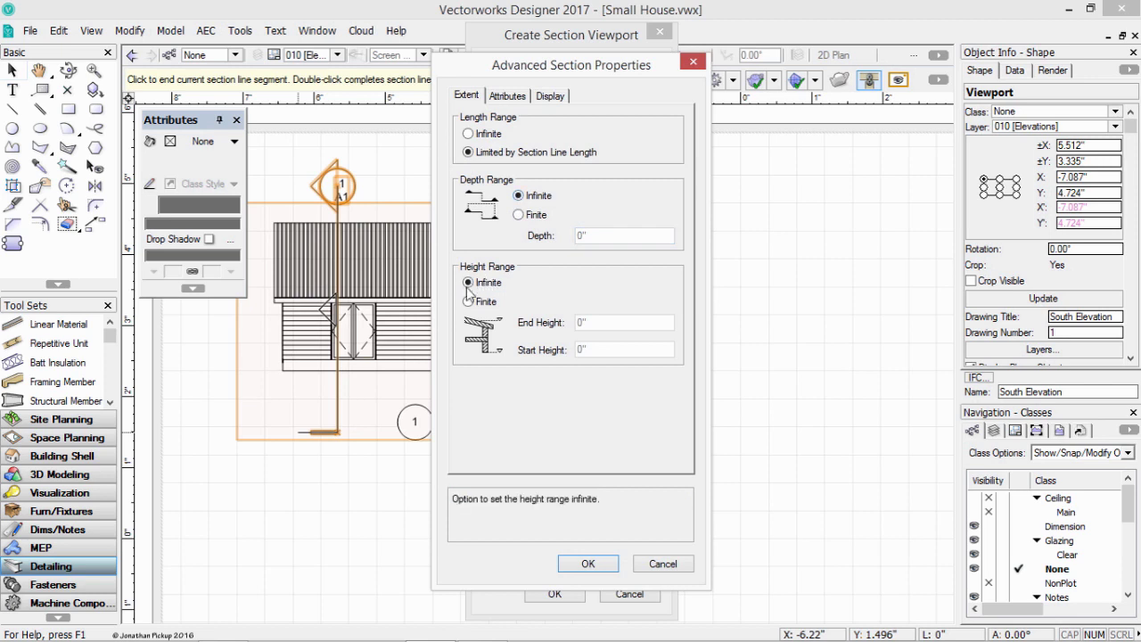
pyautogui.click(589, 565)
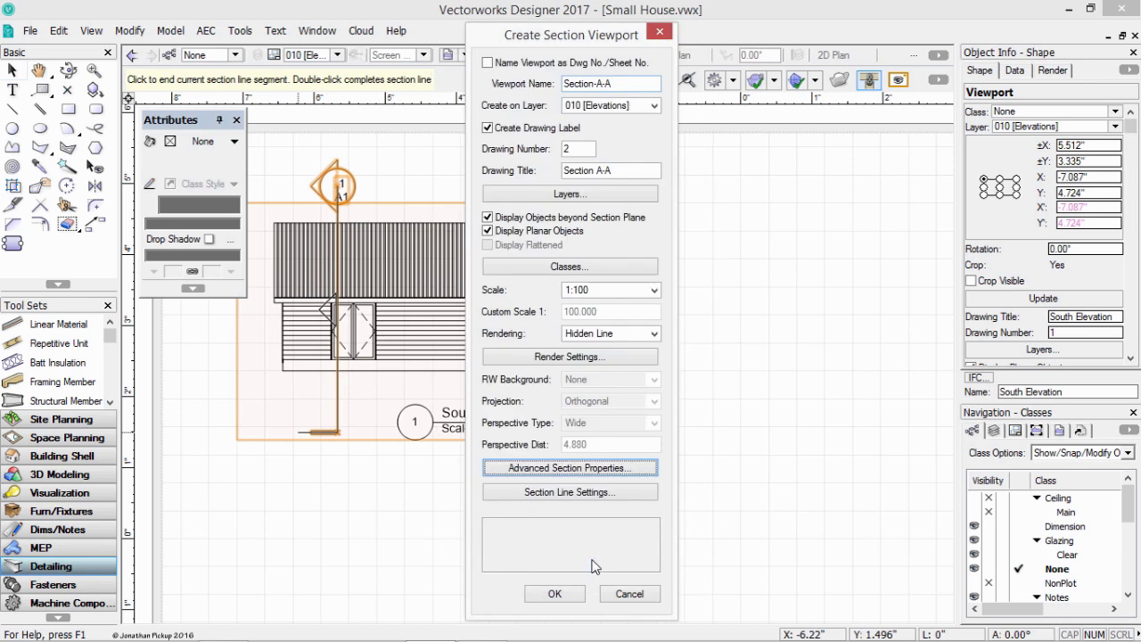
pyautogui.click(560, 469)
pyautogui.click(495, 98)
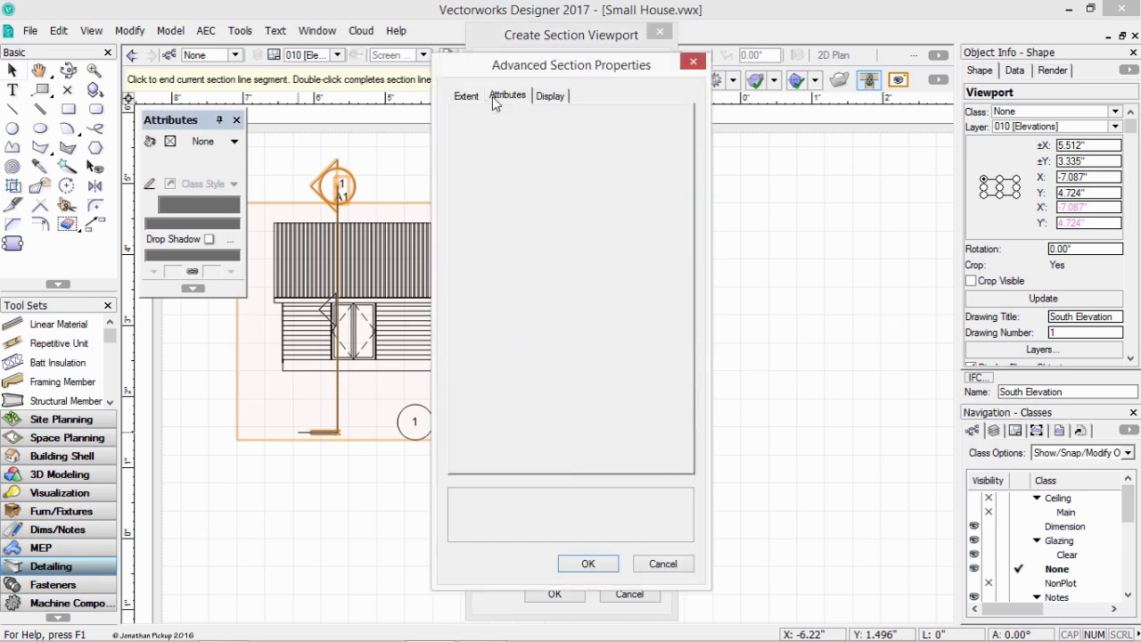
pyautogui.click(489, 137)
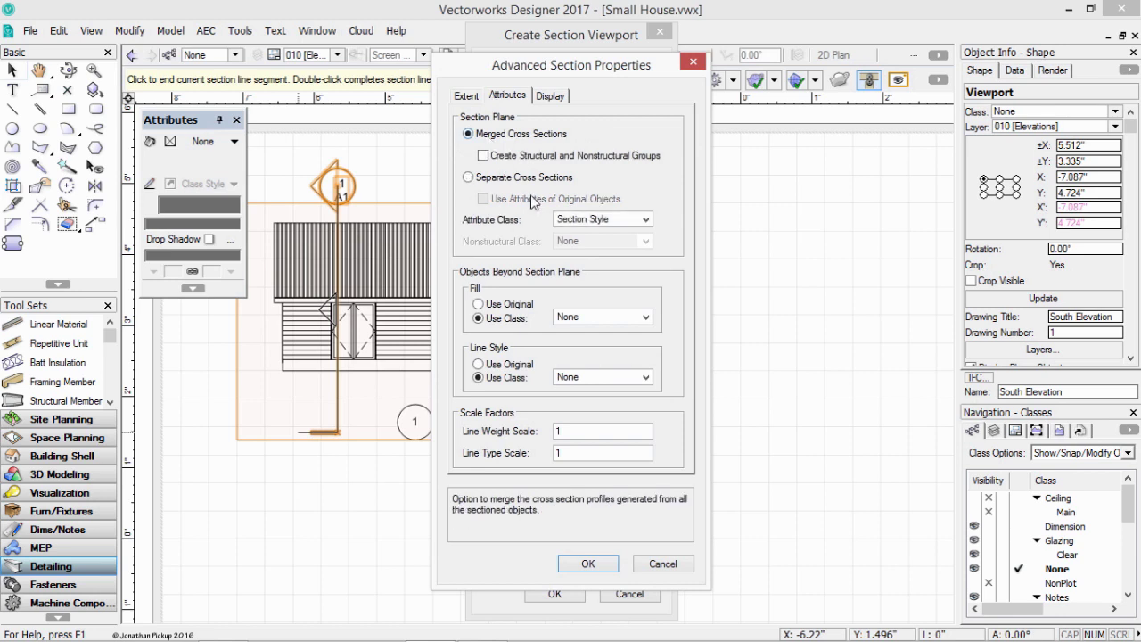
pyautogui.moveTo(594, 225)
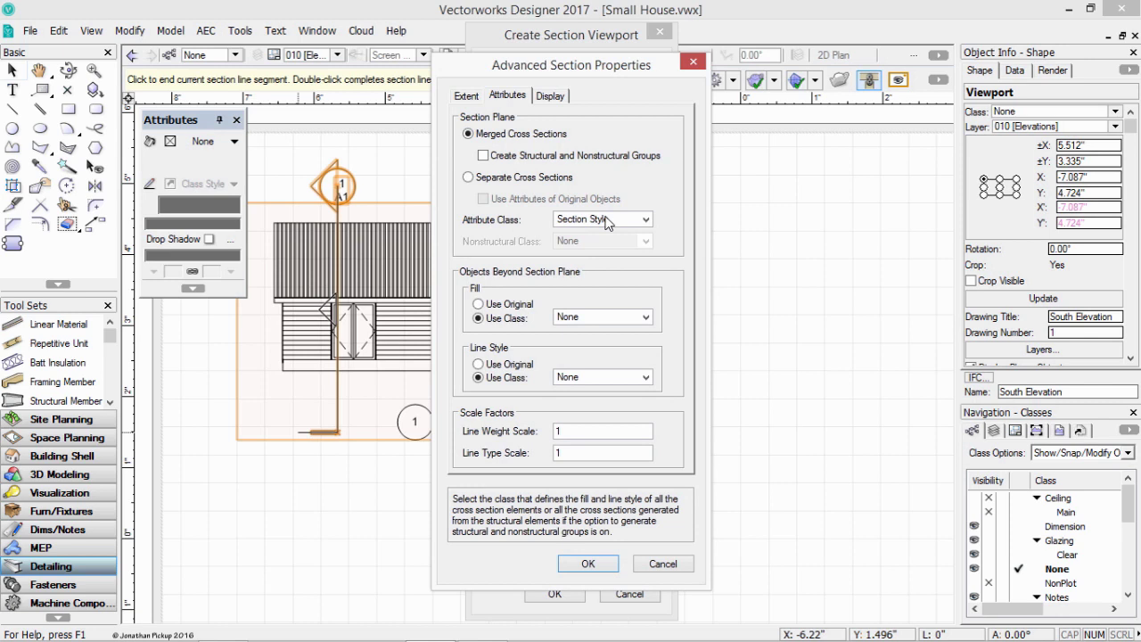
pyautogui.click(588, 564)
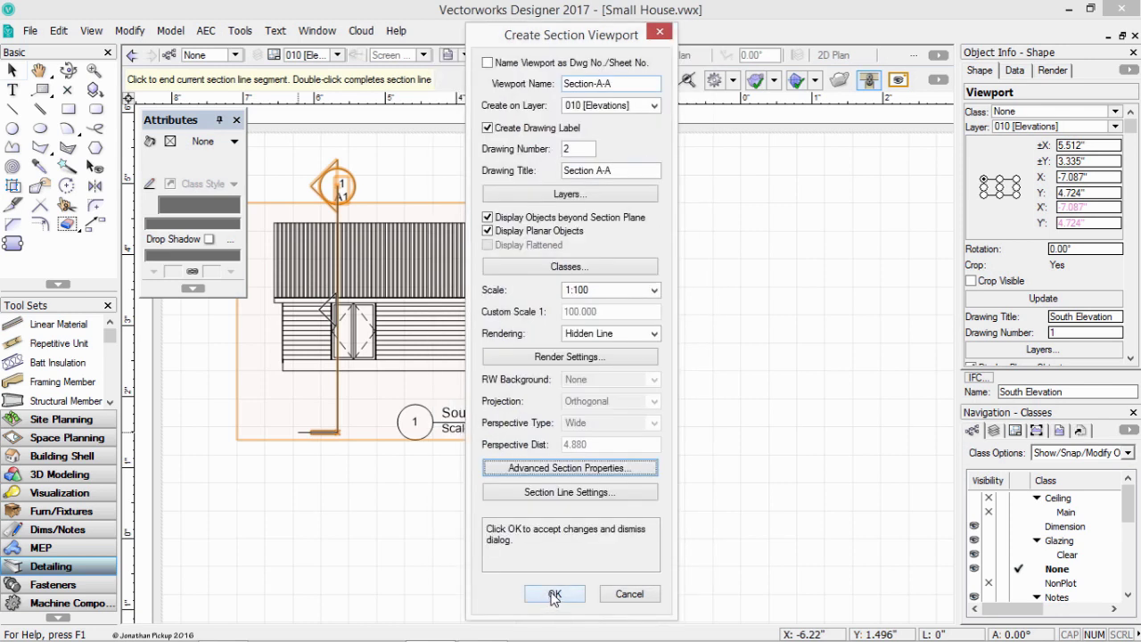
pyautogui.click(554, 595)
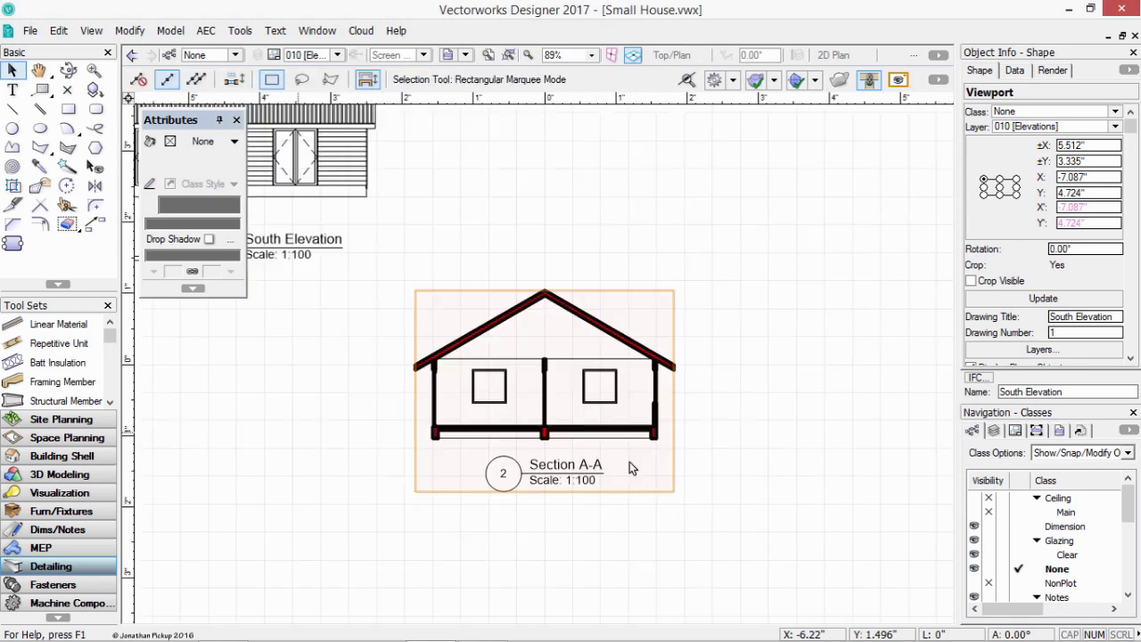
# - Check the Section A-A viewport's scale, then drag it up beside the South Elevation
pyautogui.click(347, 297)
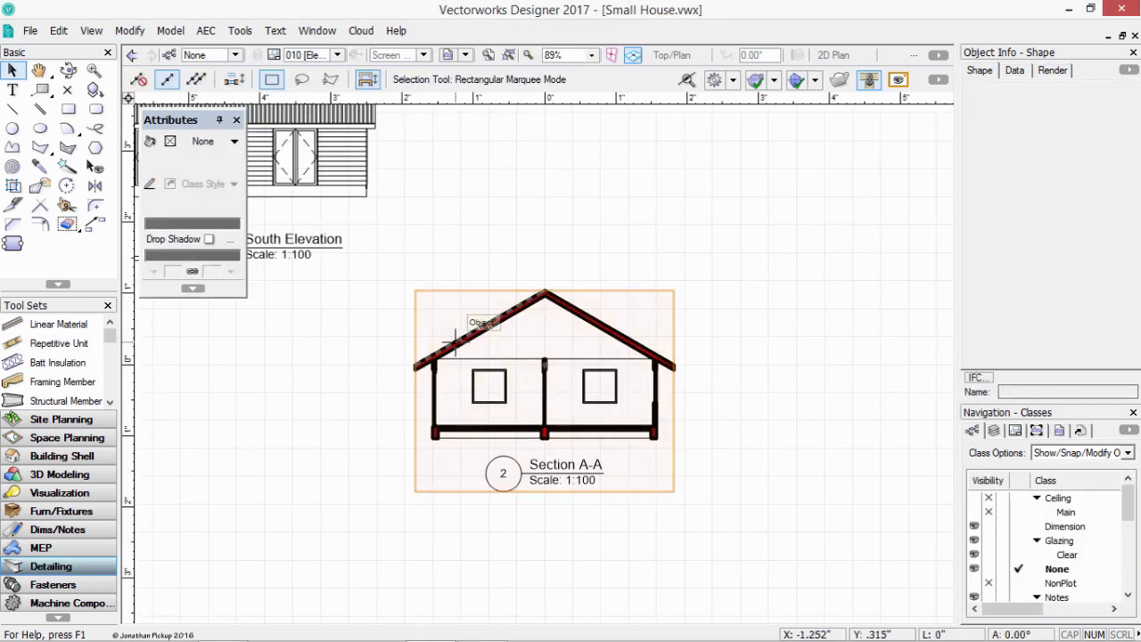
pyautogui.click(1130, 358)
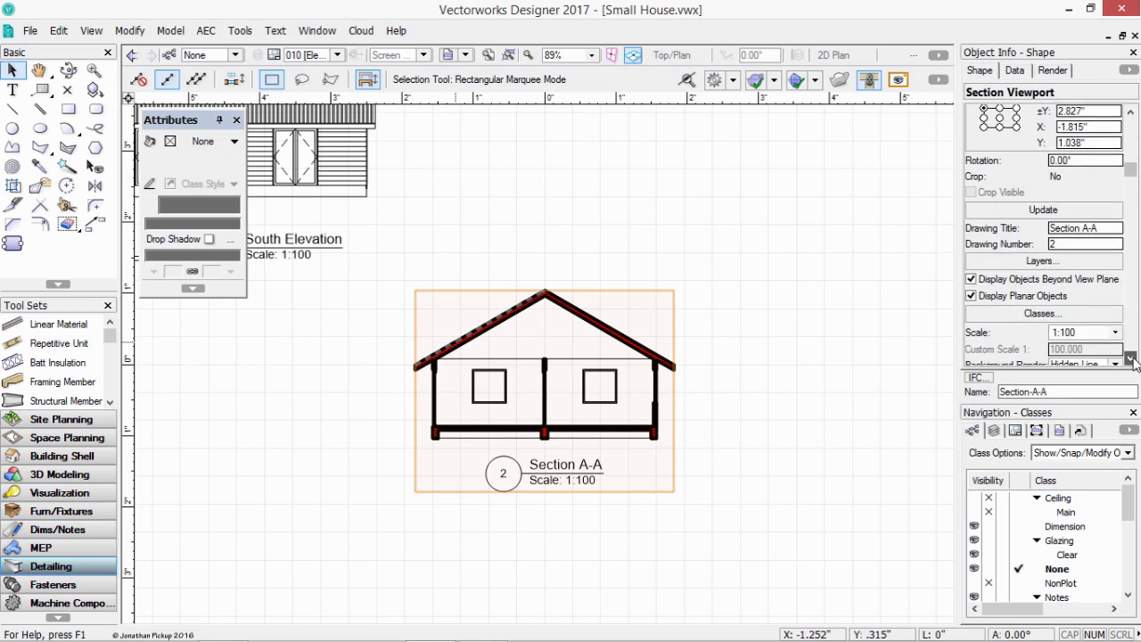
pyautogui.click(603, 224)
pyautogui.moveTo(431, 431); pyautogui.dragTo(466, 191)
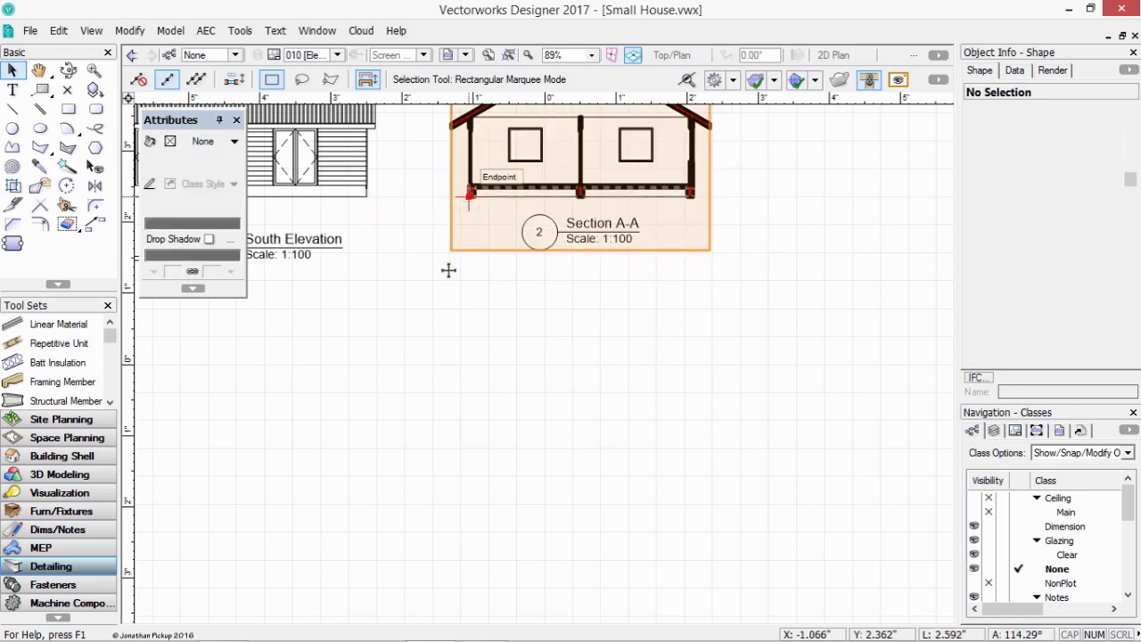
pyautogui.moveTo(472, 220); pyautogui.dragTo(527, 400, button='middle')
pyautogui.scroll(3, 509, 353)
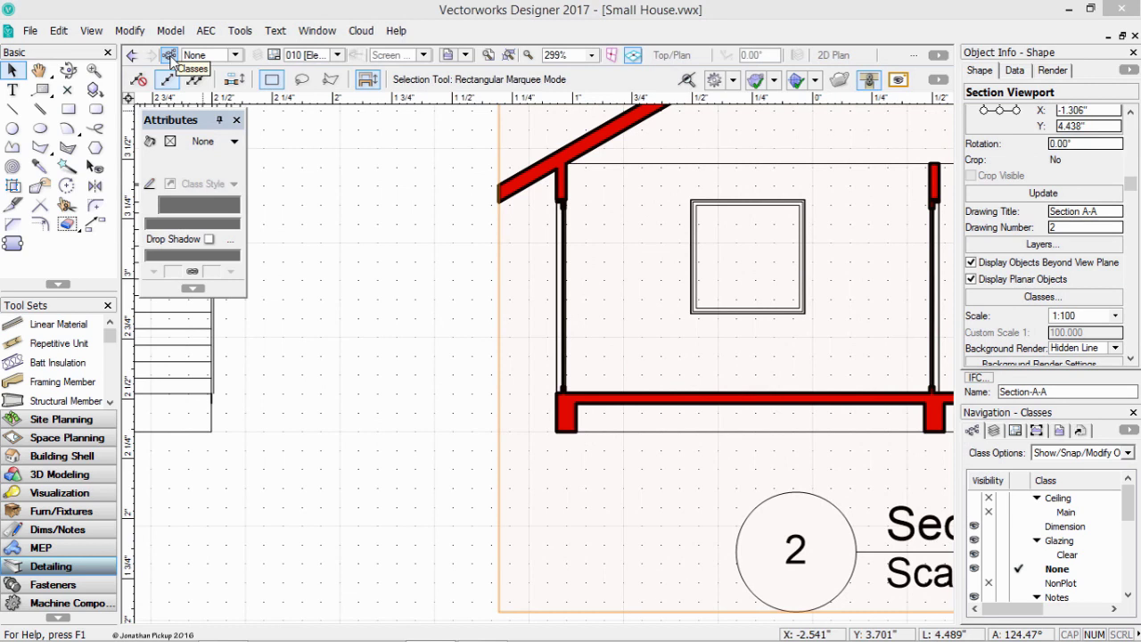
# - Give the Section Style class a Gray 20% fill and 0.50 line thickness
pyautogui.click(170, 57)
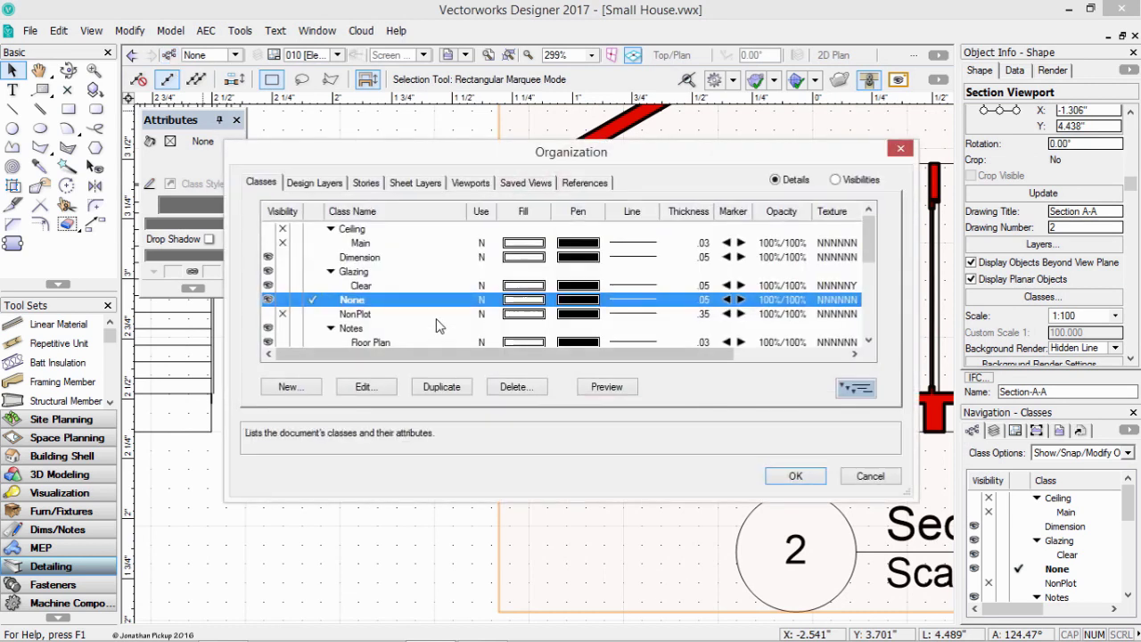
pyautogui.scroll(-2, 436, 322)
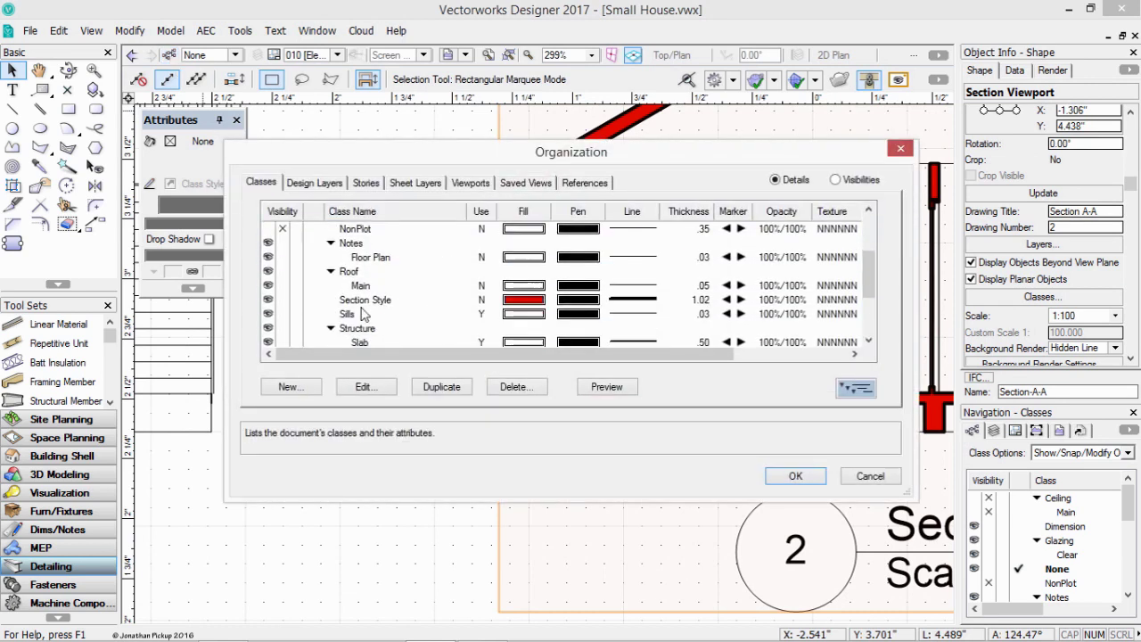
pyautogui.click(343, 301)
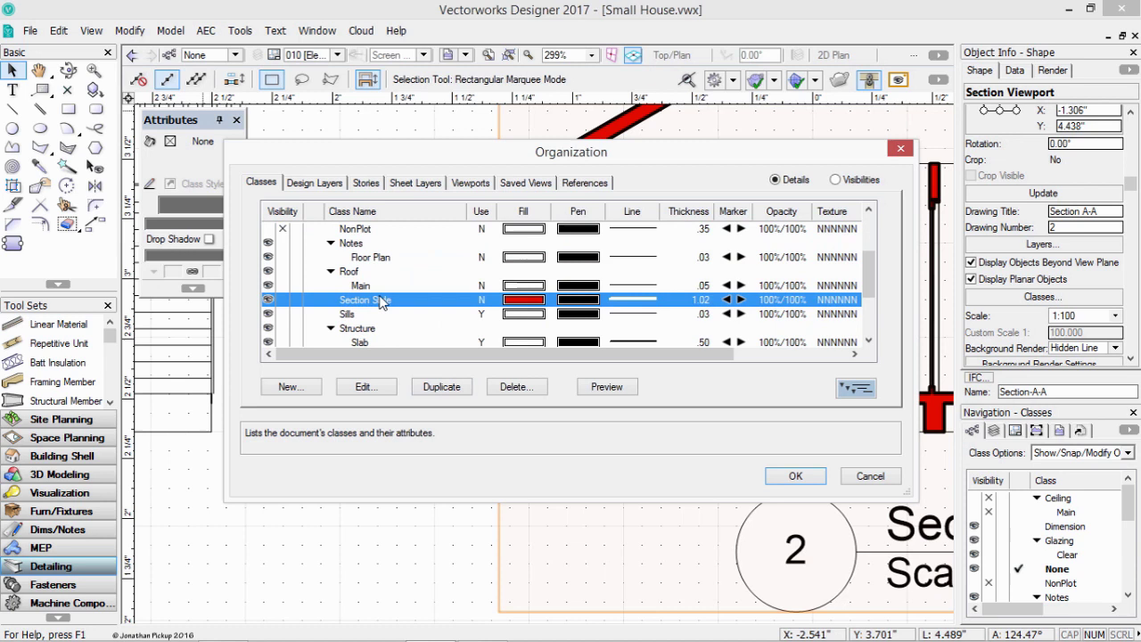
pyautogui.doubleClick(516, 308)
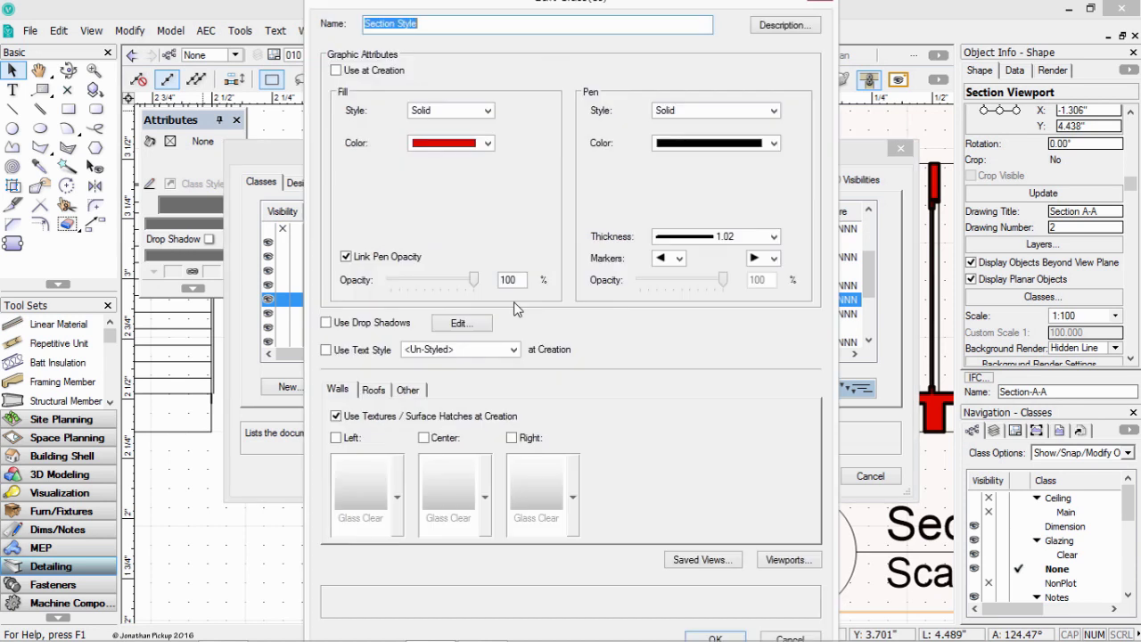
pyautogui.click(486, 144)
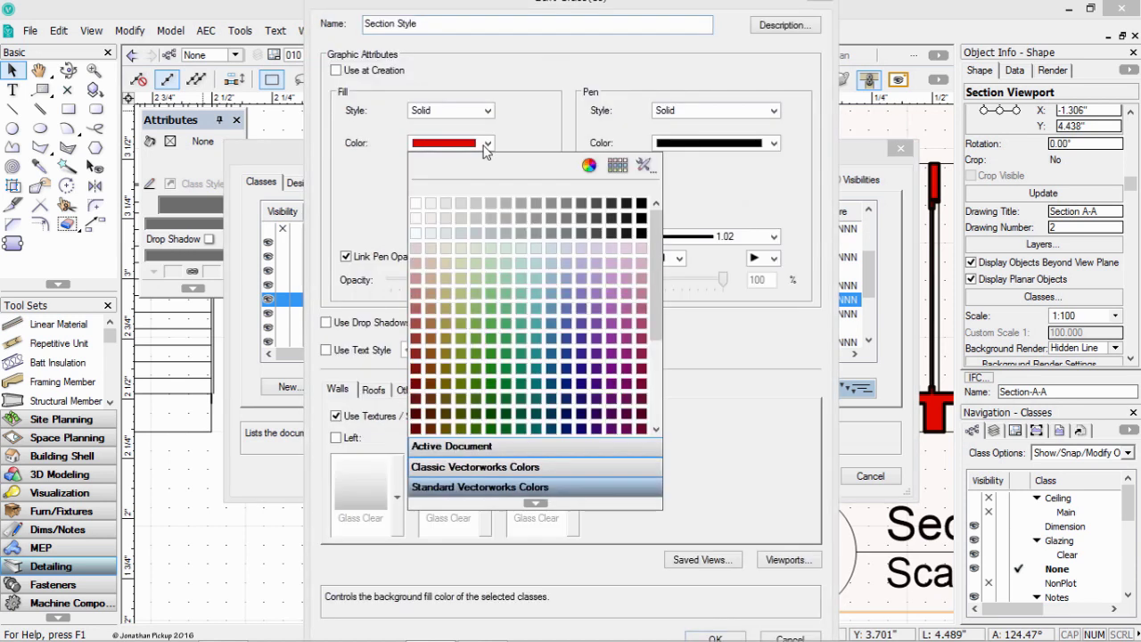
pyautogui.click(475, 203)
pyautogui.click(687, 237)
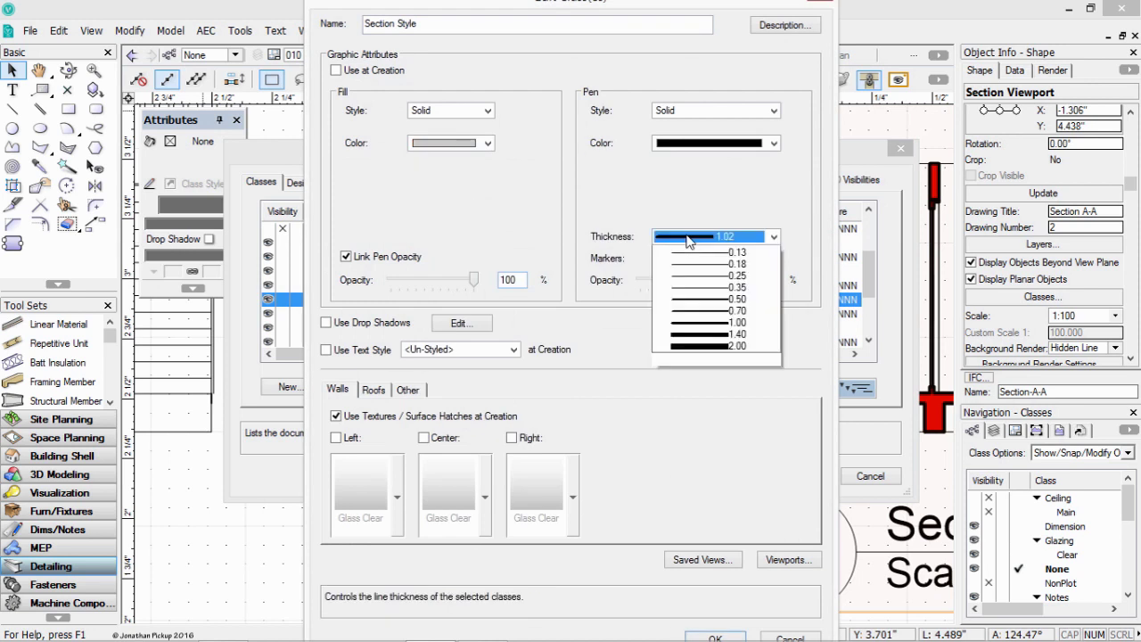
pyautogui.click(704, 335)
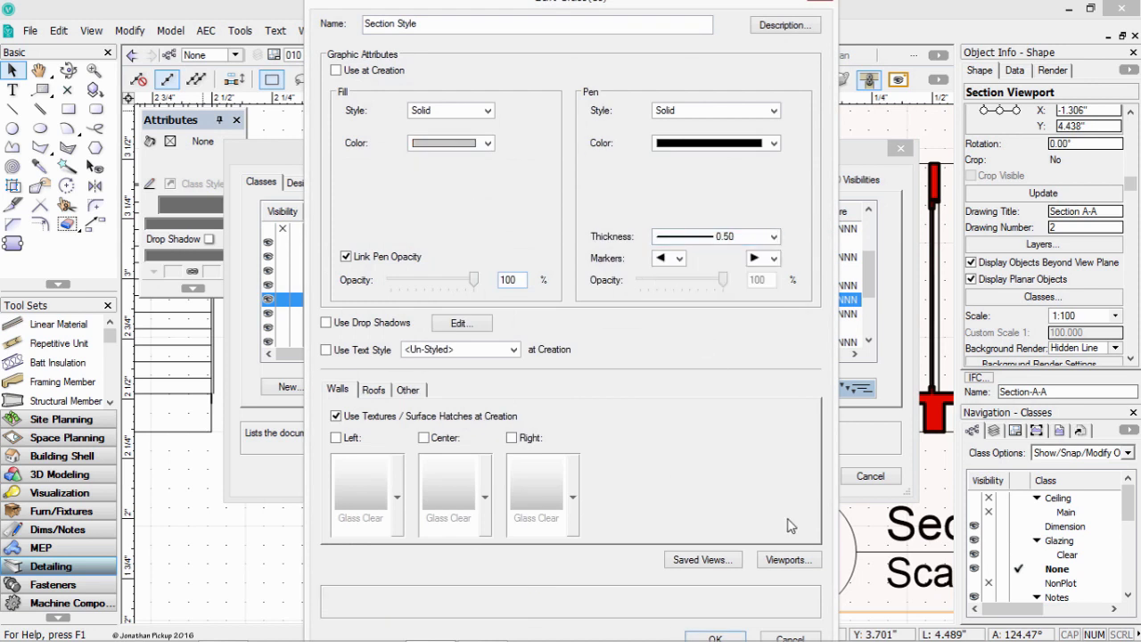
pyautogui.click(716, 636)
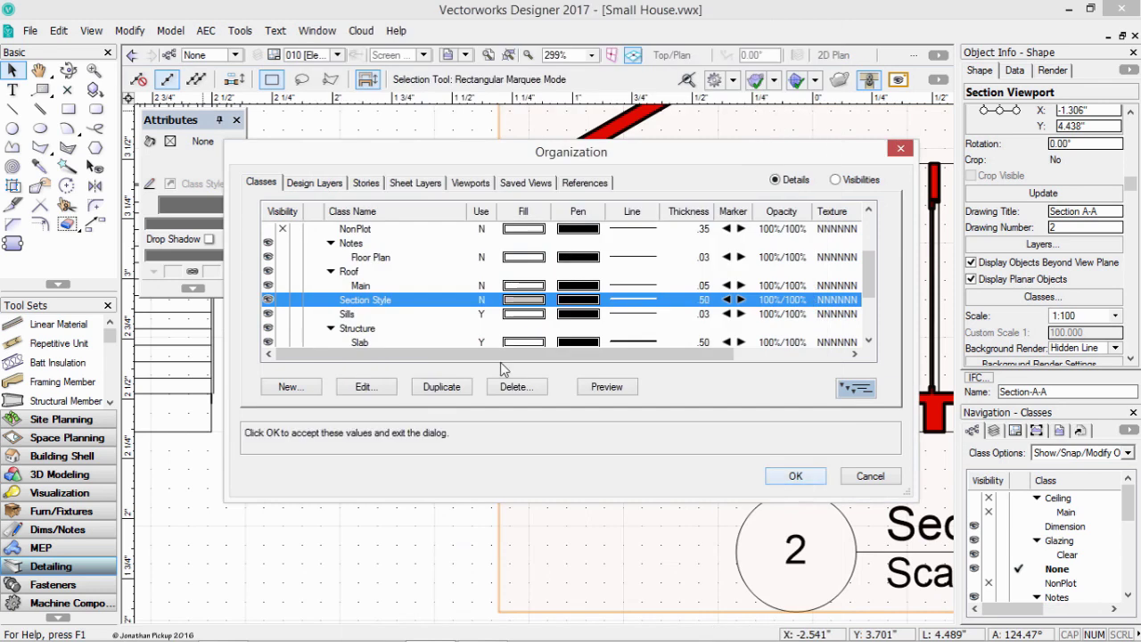
# - Duplicate the Section Style class and rename the copy Section Faded Style
pyautogui.rightClick(361, 299)
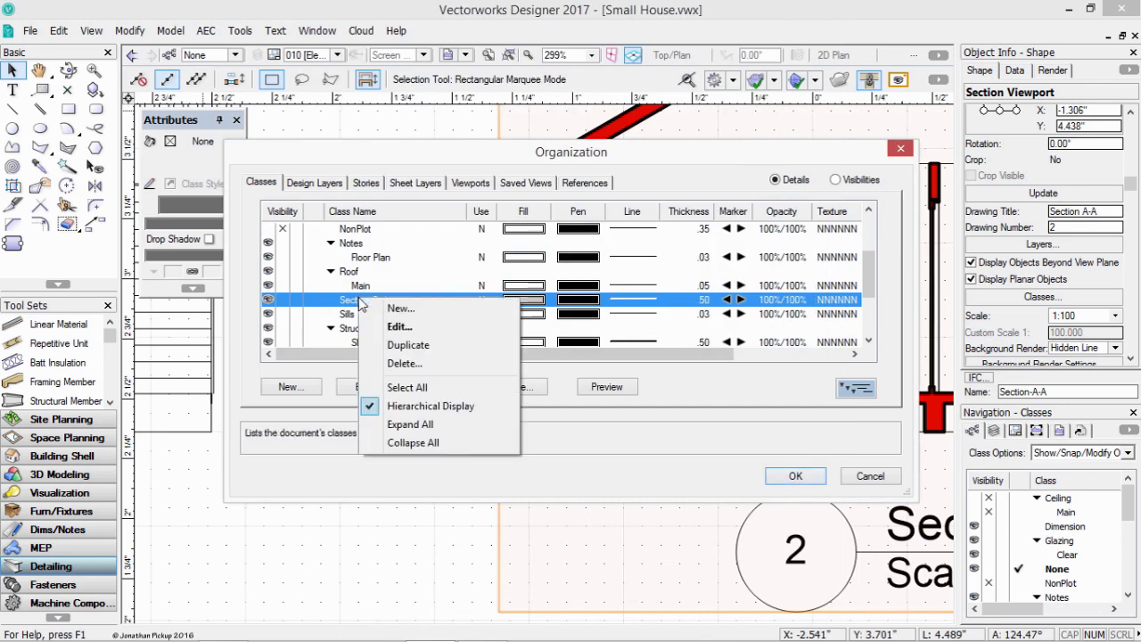
pyautogui.click(388, 344)
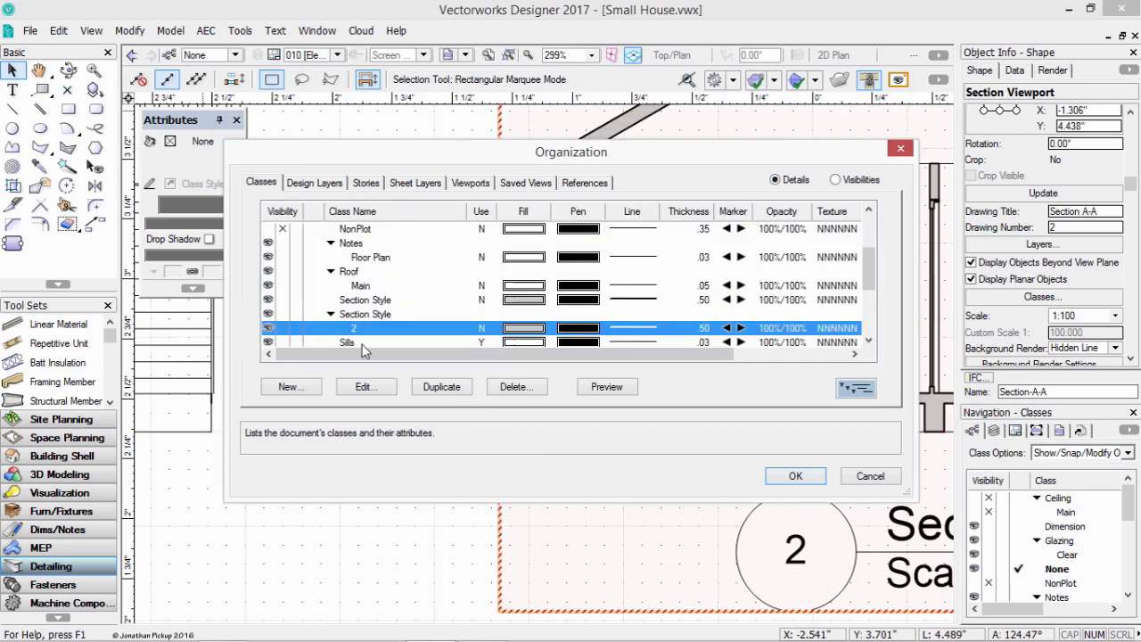
pyautogui.click(365, 386)
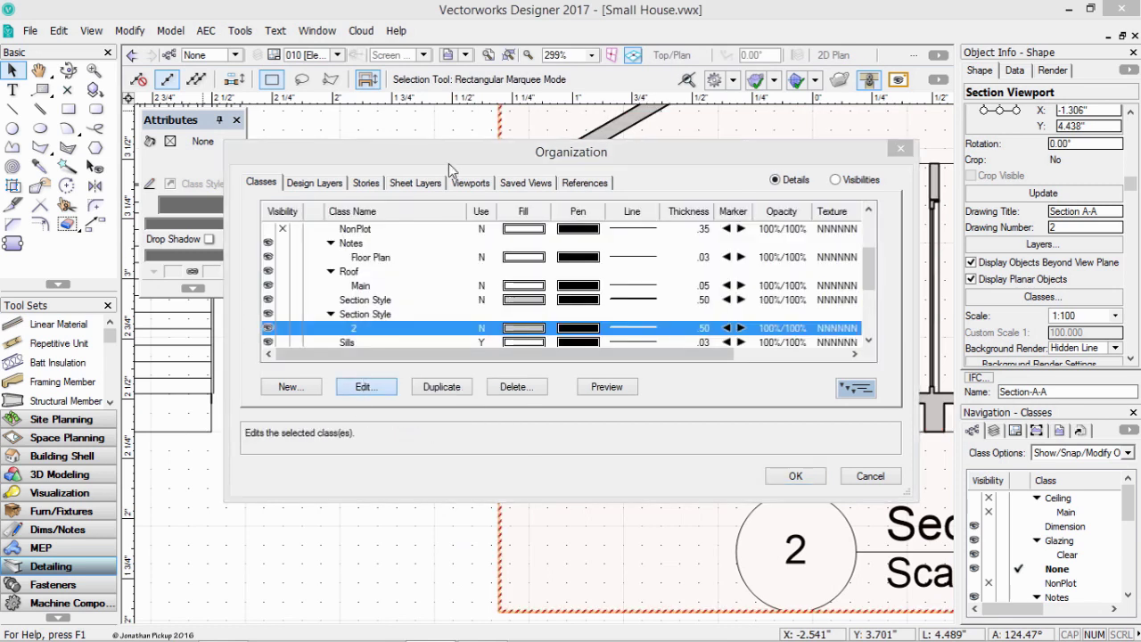
pyautogui.click(435, 27)
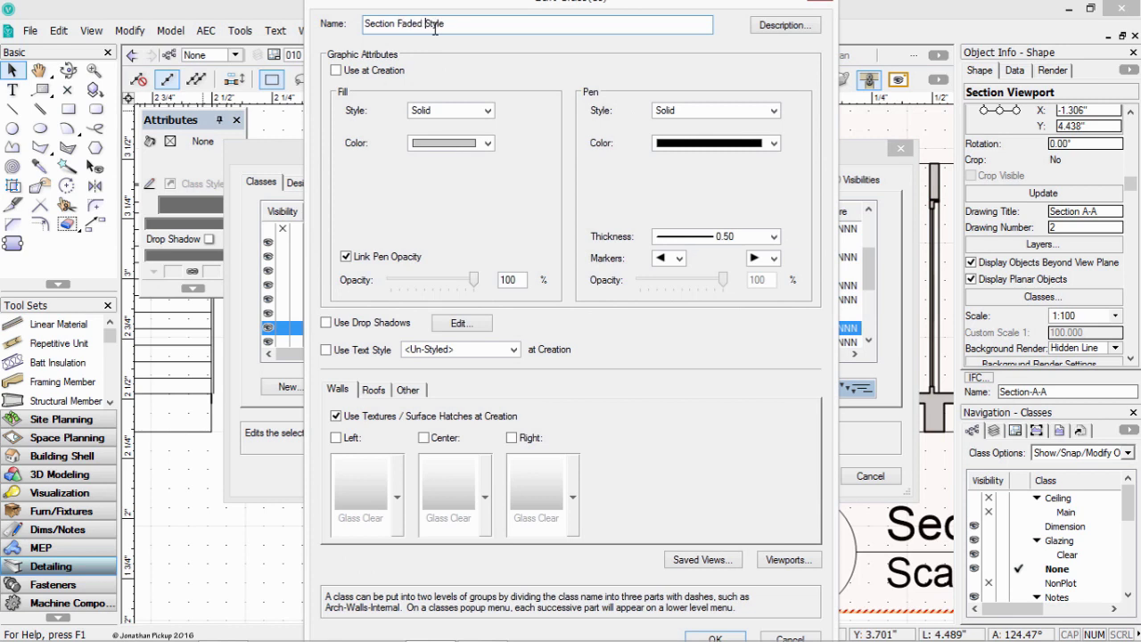
# - Turn on Use at Creation and give it white fill and 0.05 grey lines
pyautogui.click(389, 73)
pyautogui.click(453, 144)
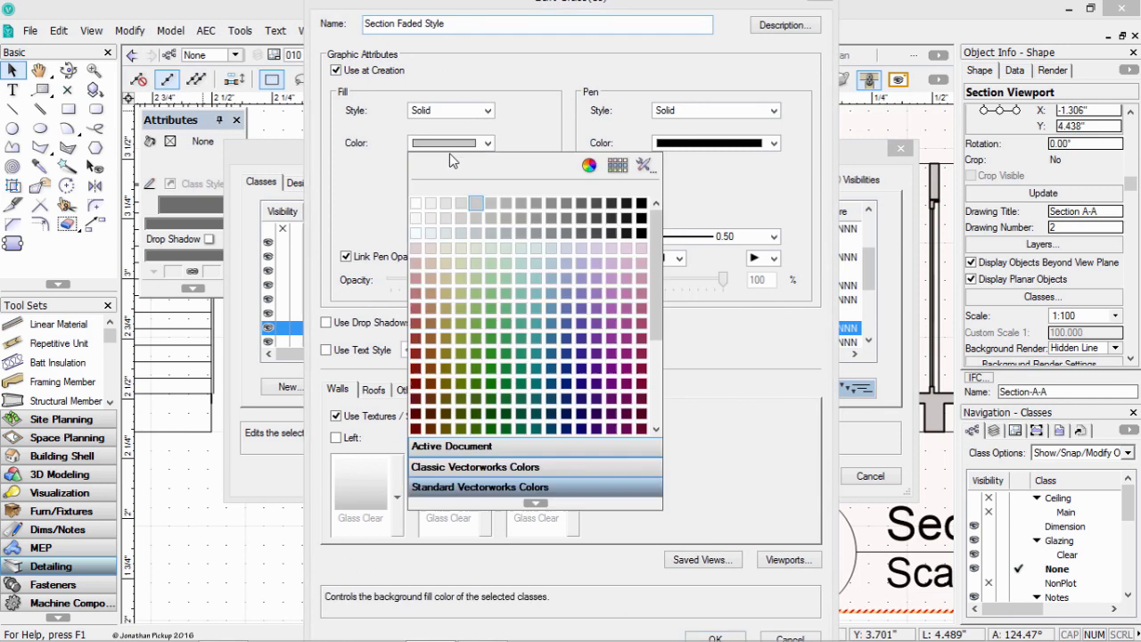
pyautogui.click(419, 202)
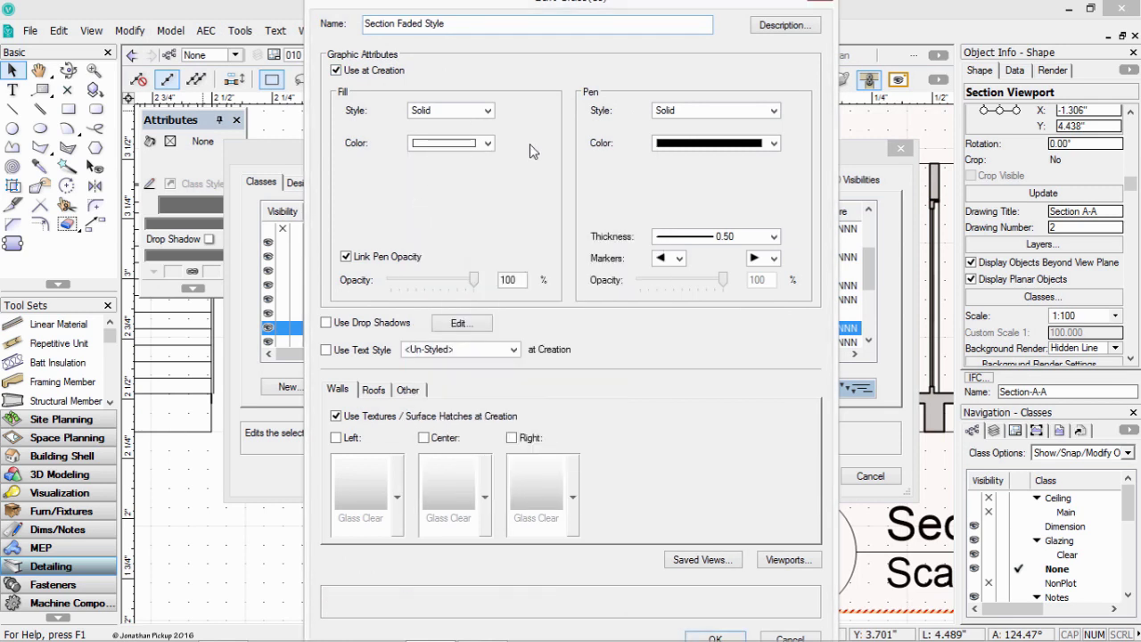
pyautogui.click(709, 236)
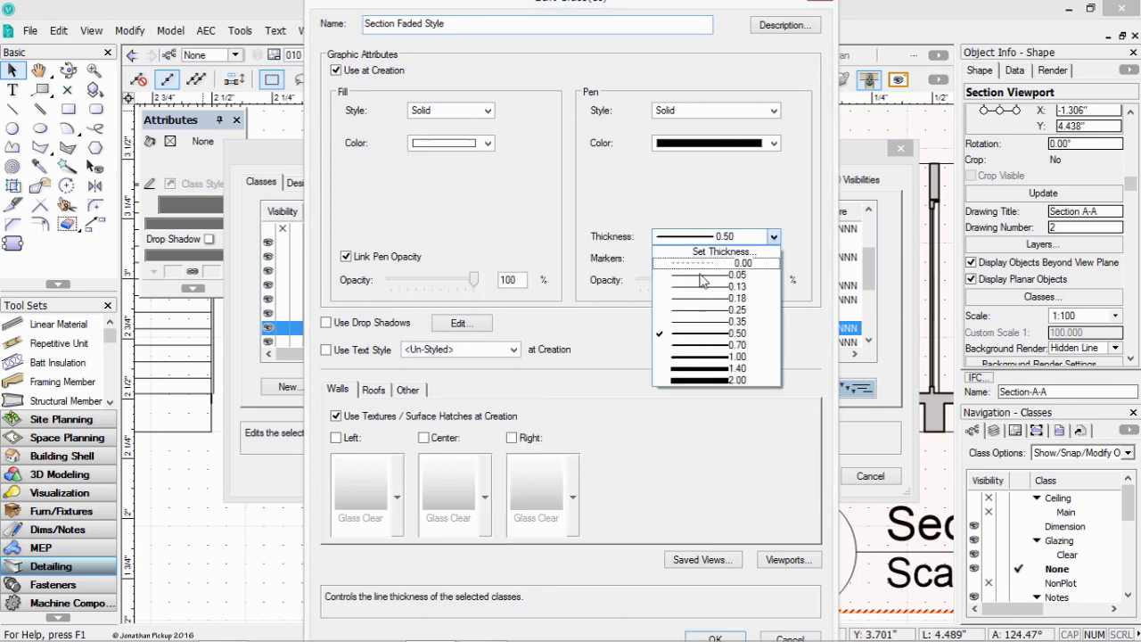
pyautogui.click(708, 237)
pyautogui.click(709, 142)
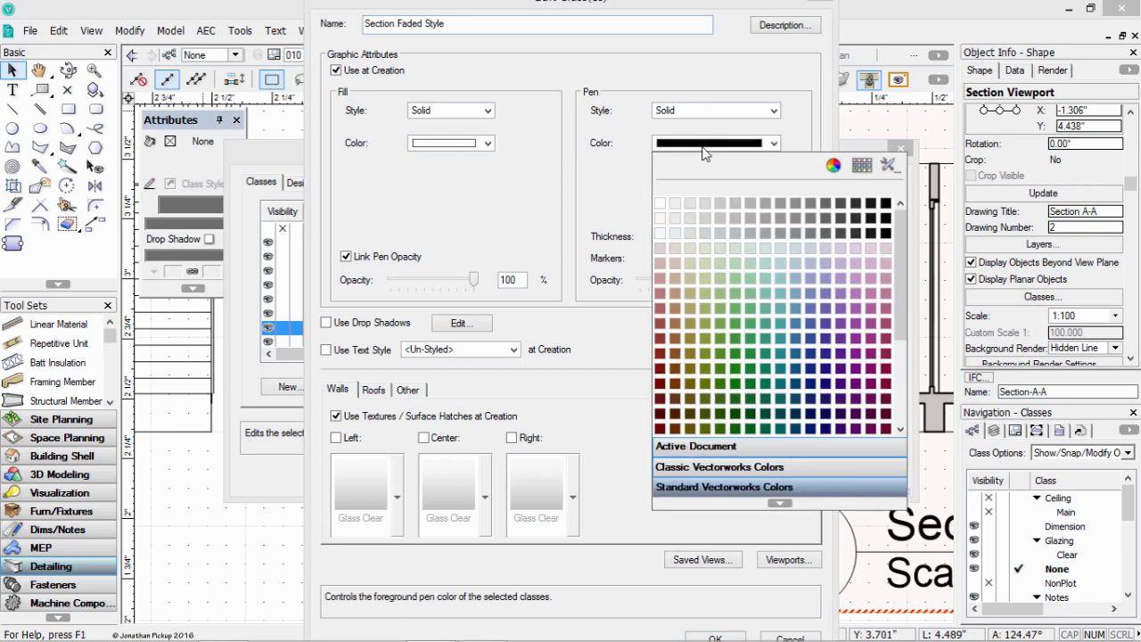
pyautogui.click(762, 201)
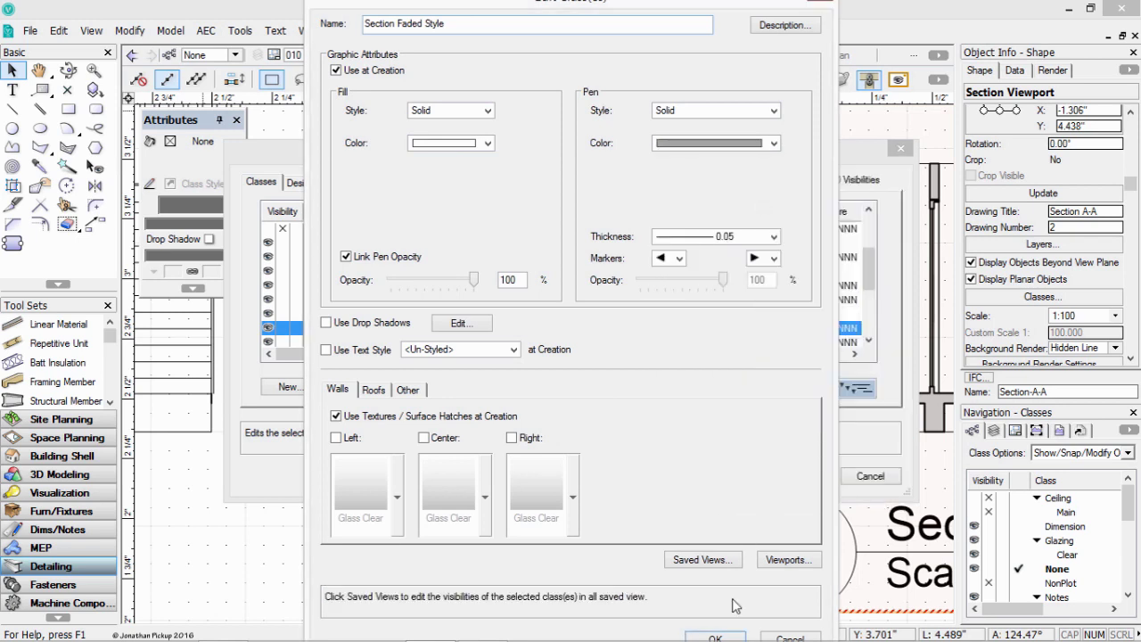
pyautogui.click(717, 637)
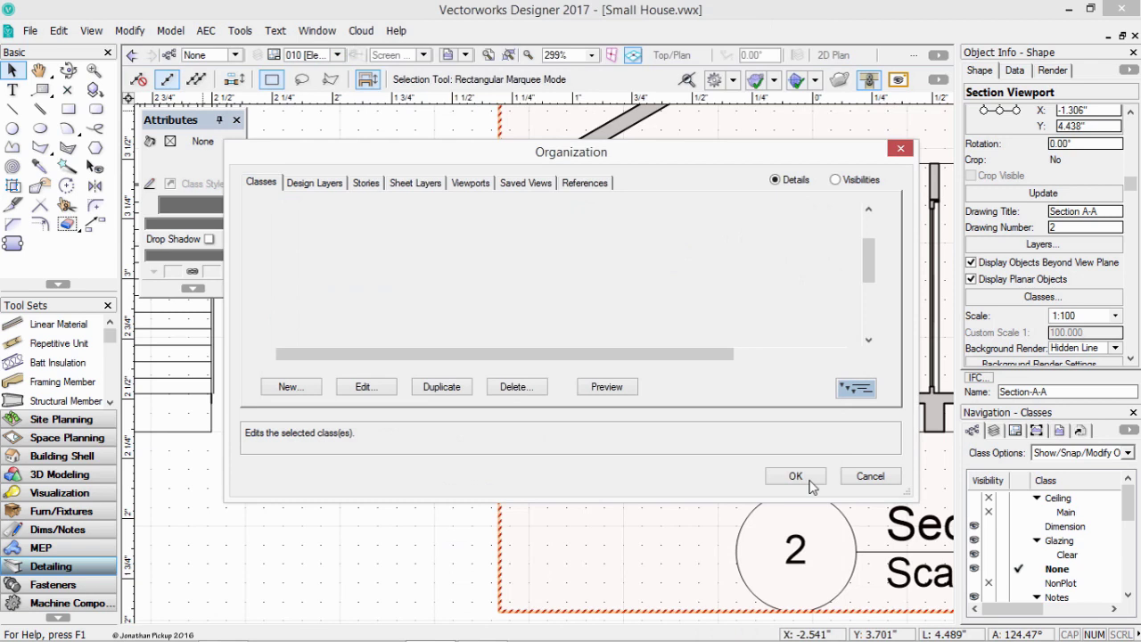
pyautogui.click(798, 476)
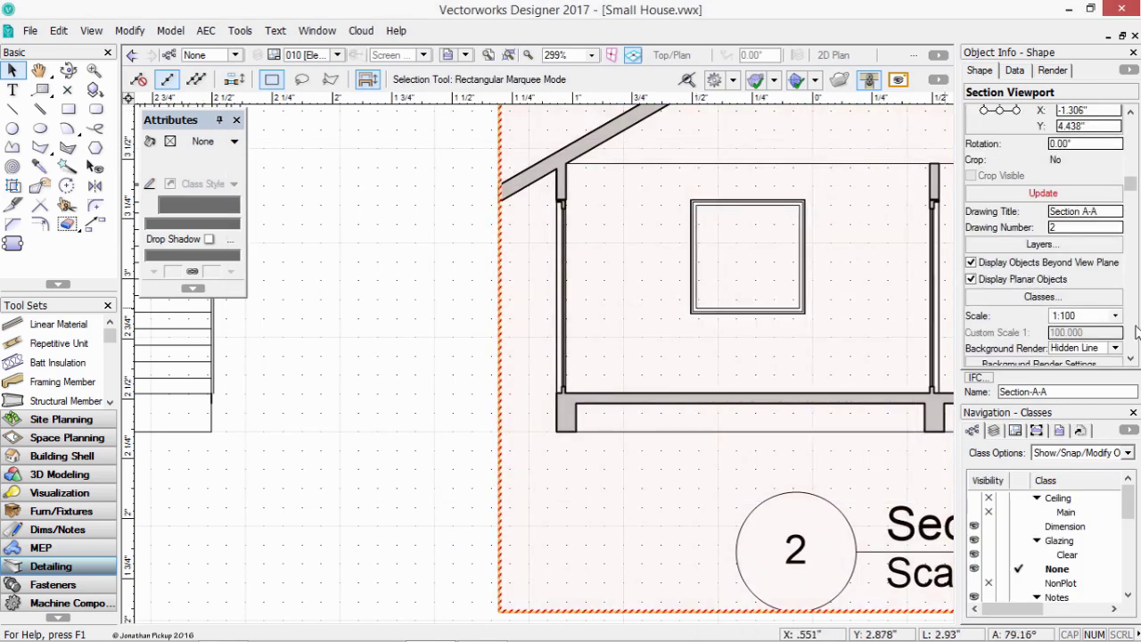
# - Set Section A-A's fill and lines beyond the cut to the Section Faded Style class
pyautogui.moveTo(1132, 185); pyautogui.dragTo(1130, 346)
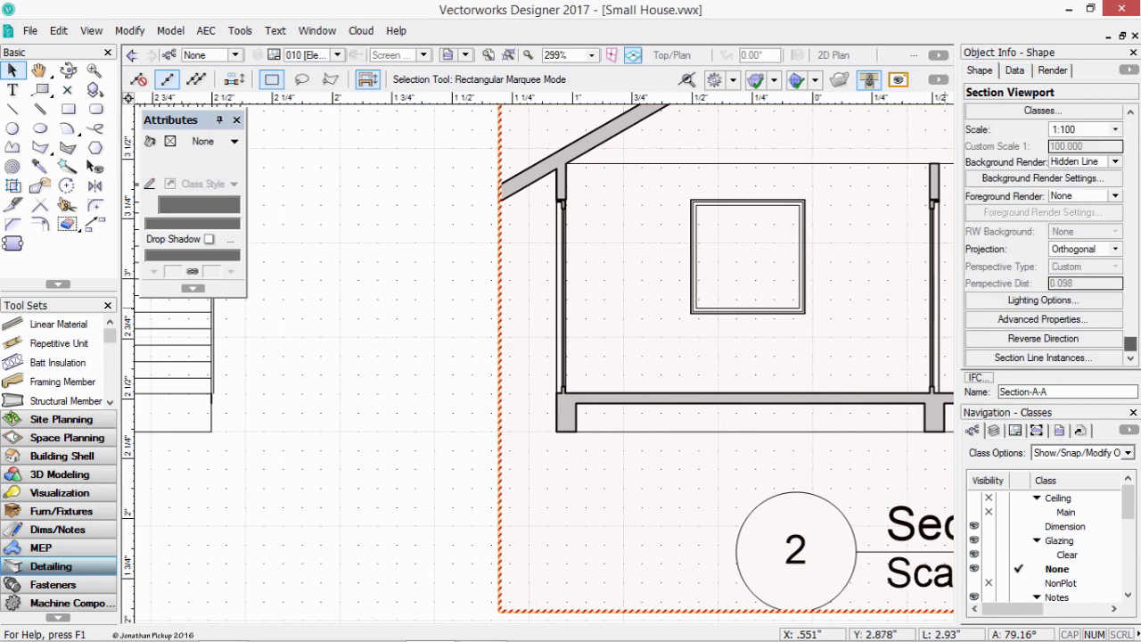
pyautogui.click(1043, 319)
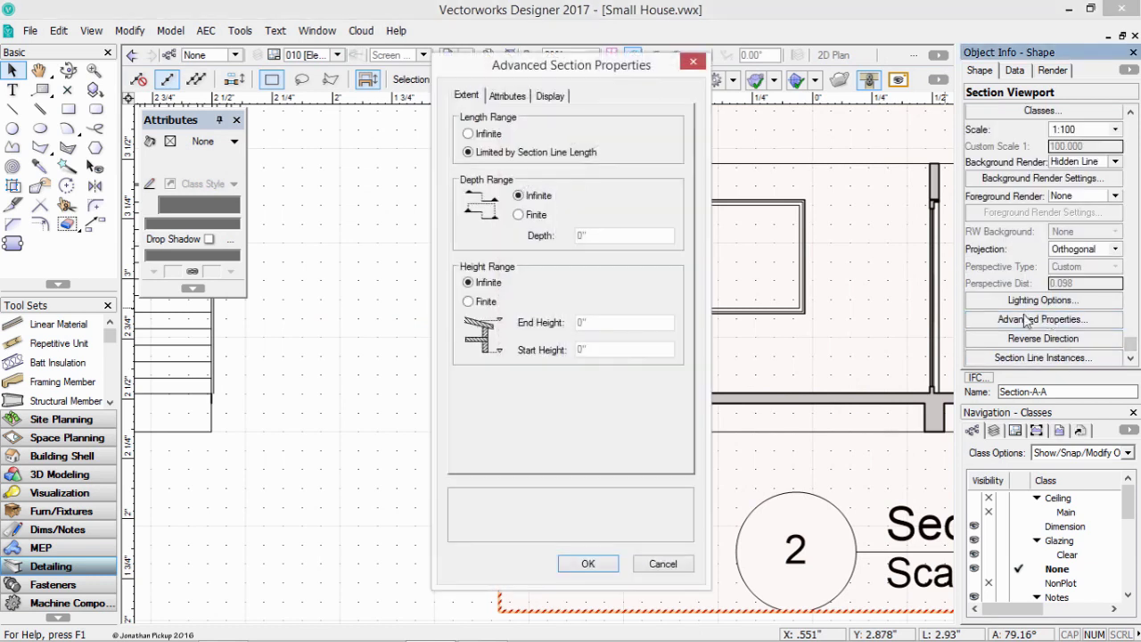
pyautogui.click(508, 97)
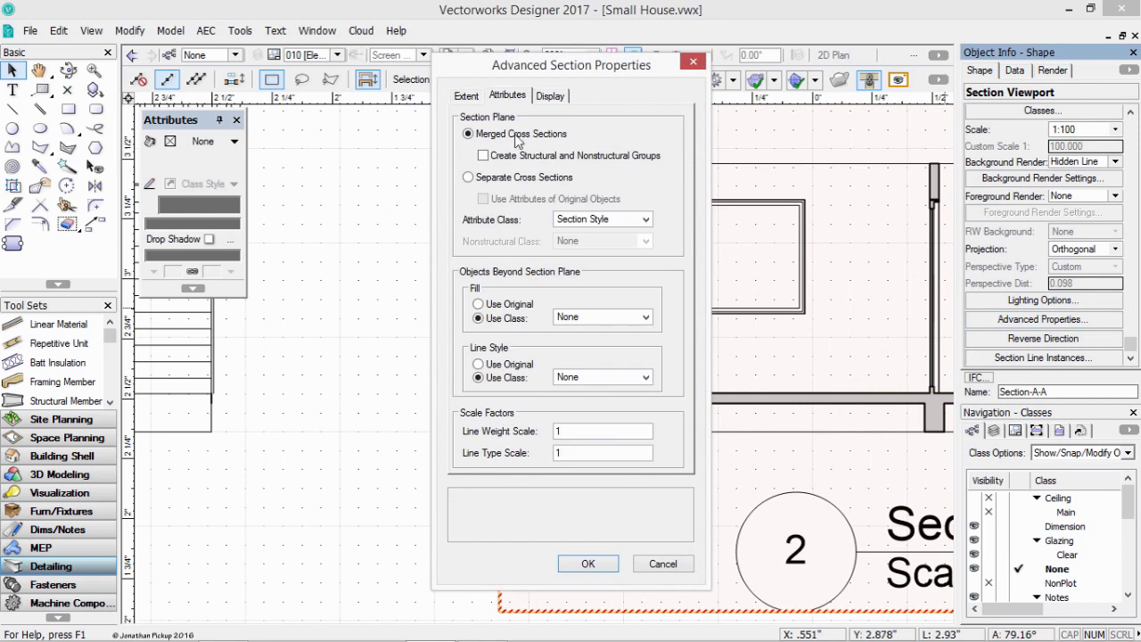
pyautogui.click(599, 321)
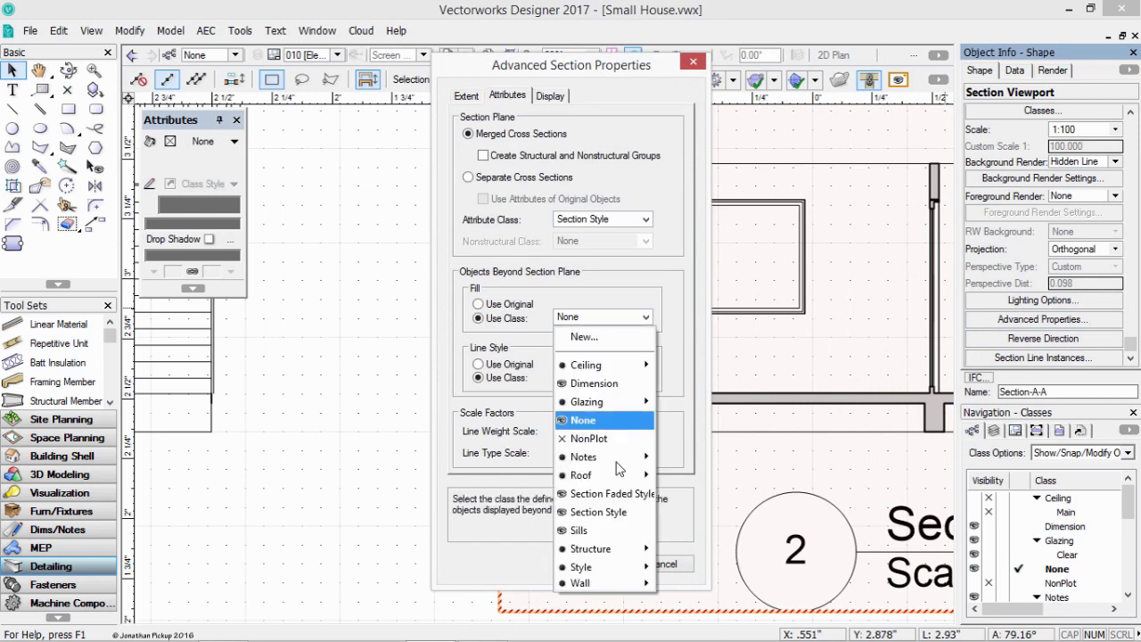
pyautogui.click(612, 495)
pyautogui.click(624, 378)
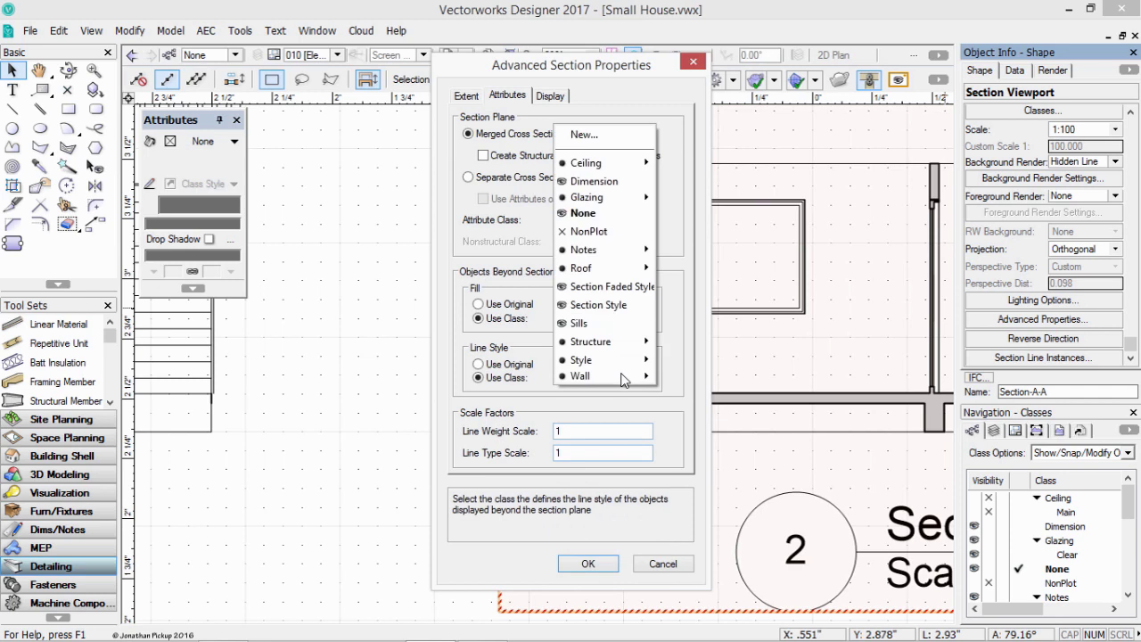
pyautogui.click(614, 286)
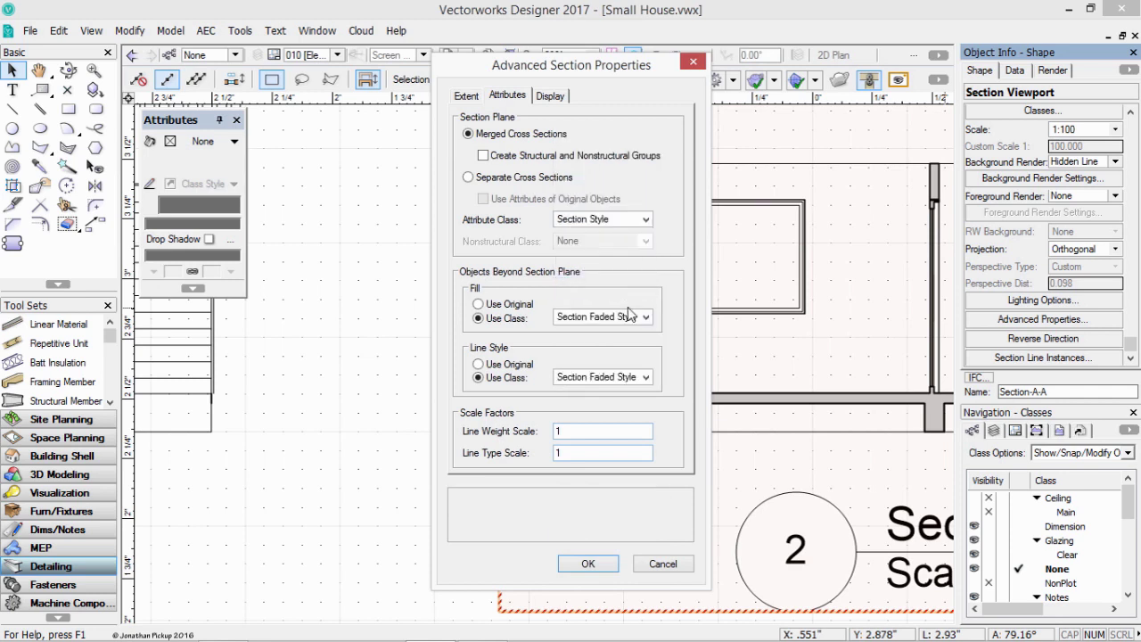
pyautogui.click(584, 564)
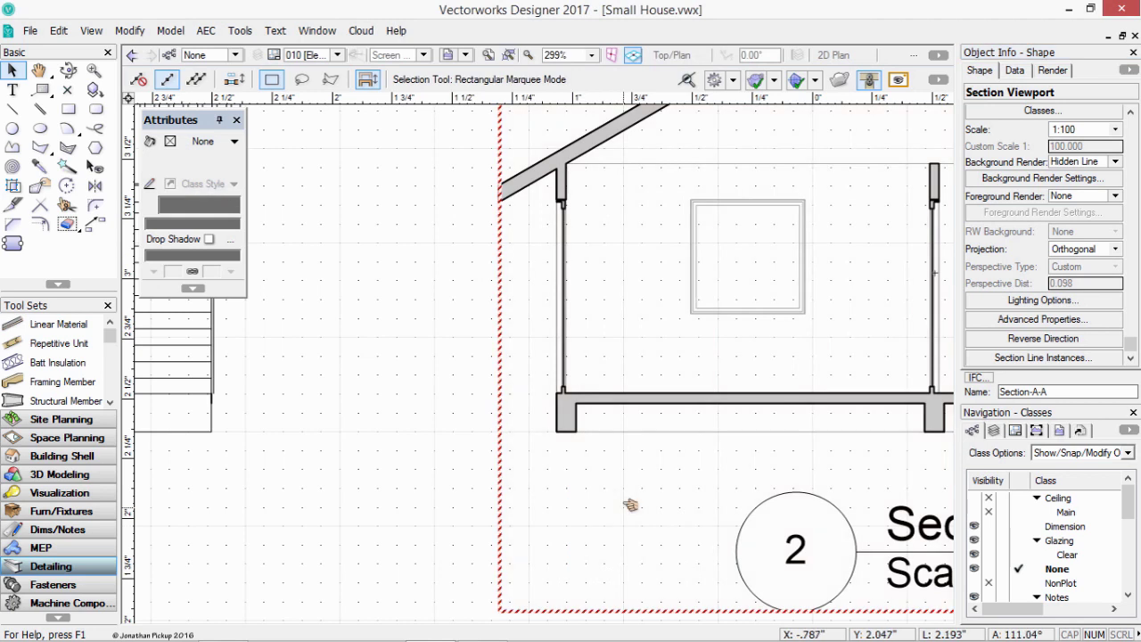
pyautogui.click(630, 505)
pyautogui.scroll(-4, 744, 354)
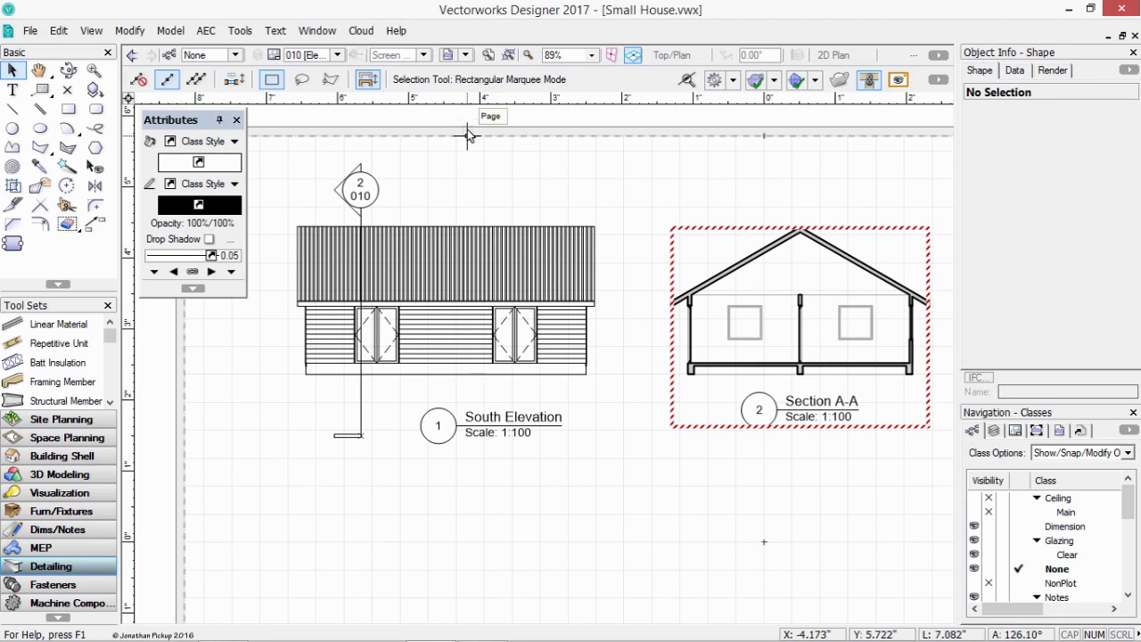
pyautogui.click(336, 55)
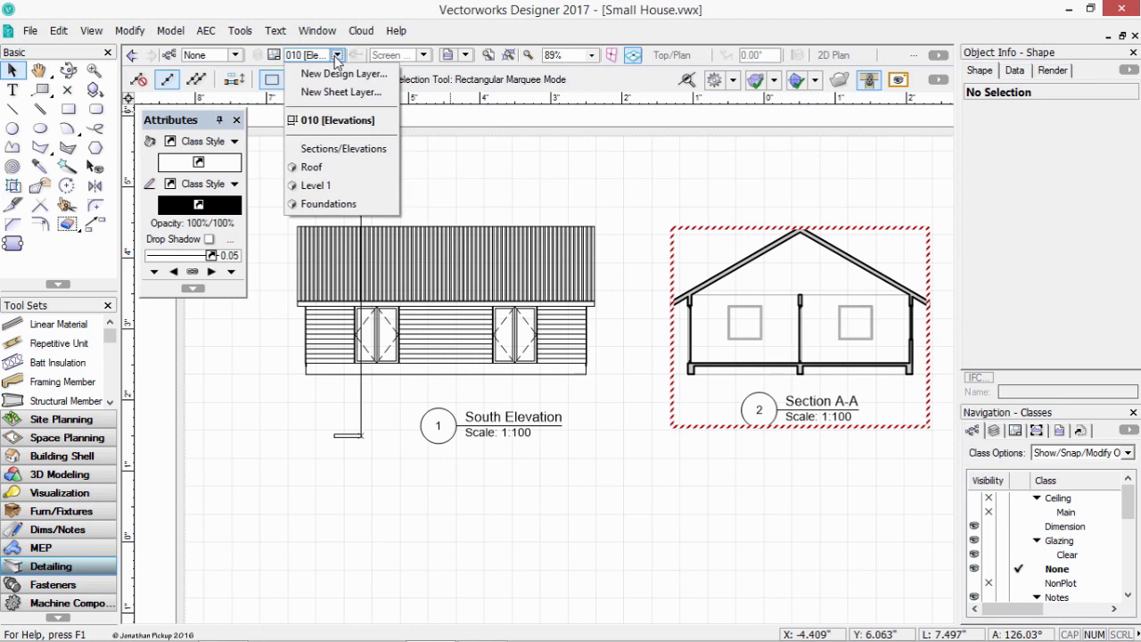
pyautogui.click(341, 190)
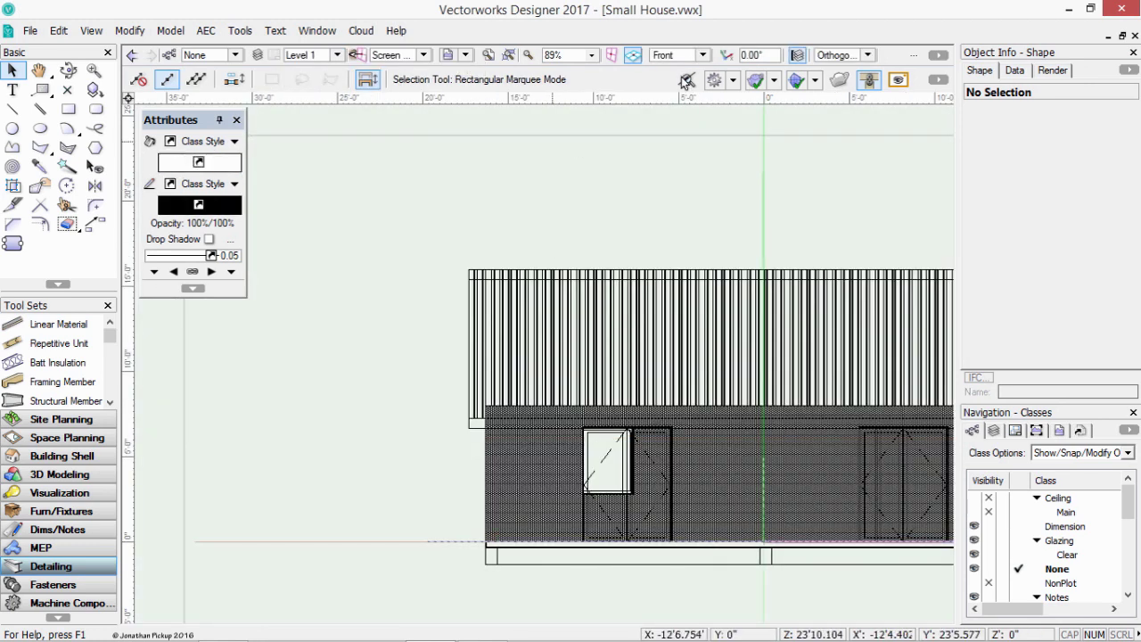
pyautogui.click(702, 54)
pyautogui.click(718, 204)
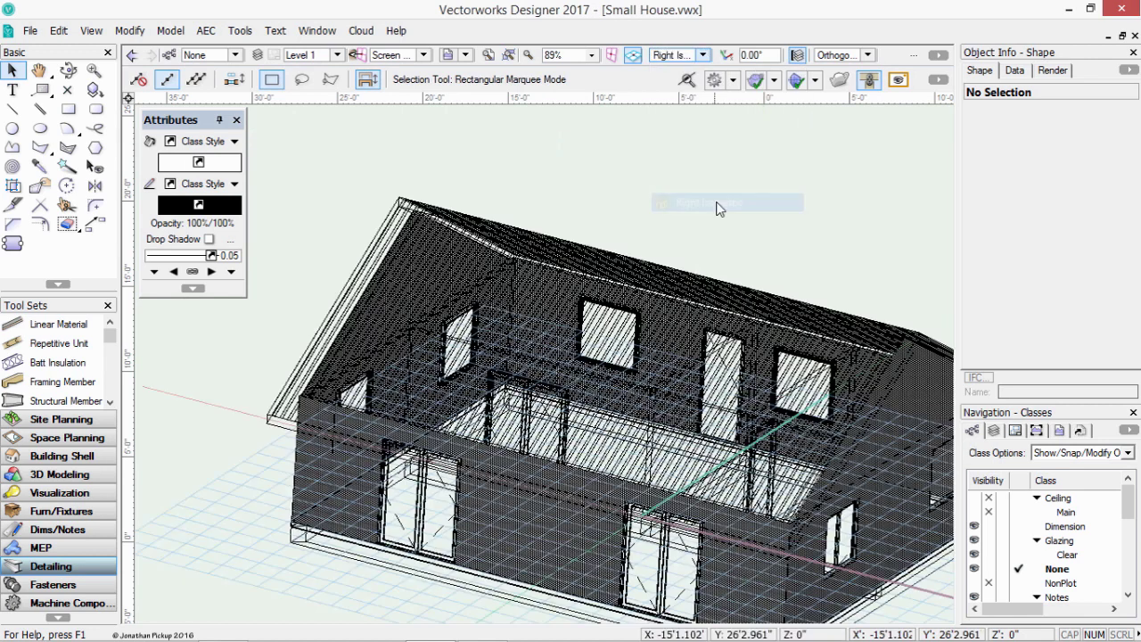
pyautogui.scroll(-5, 774, 264)
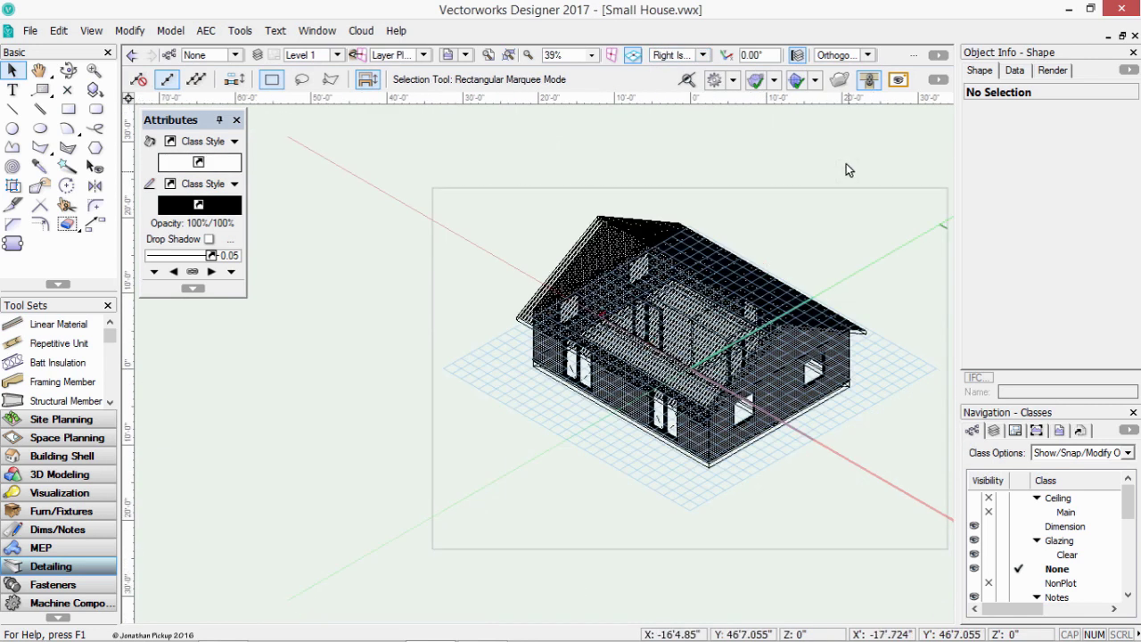
# - Show the clip cube and push its side face into the house
pyautogui.click(841, 81)
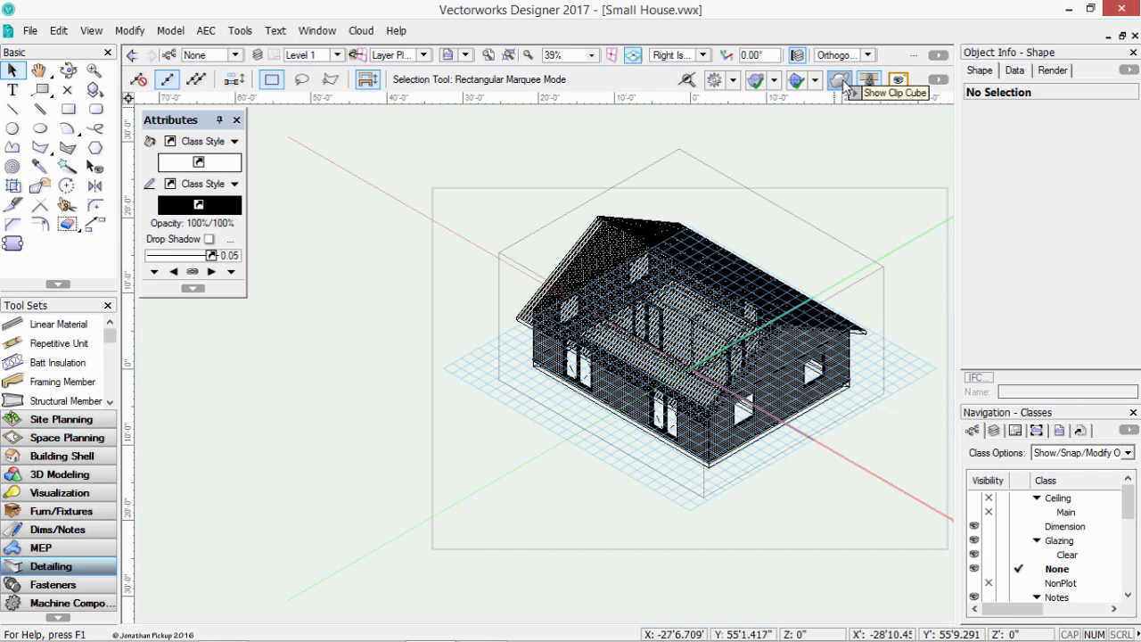
pyautogui.click(776, 208)
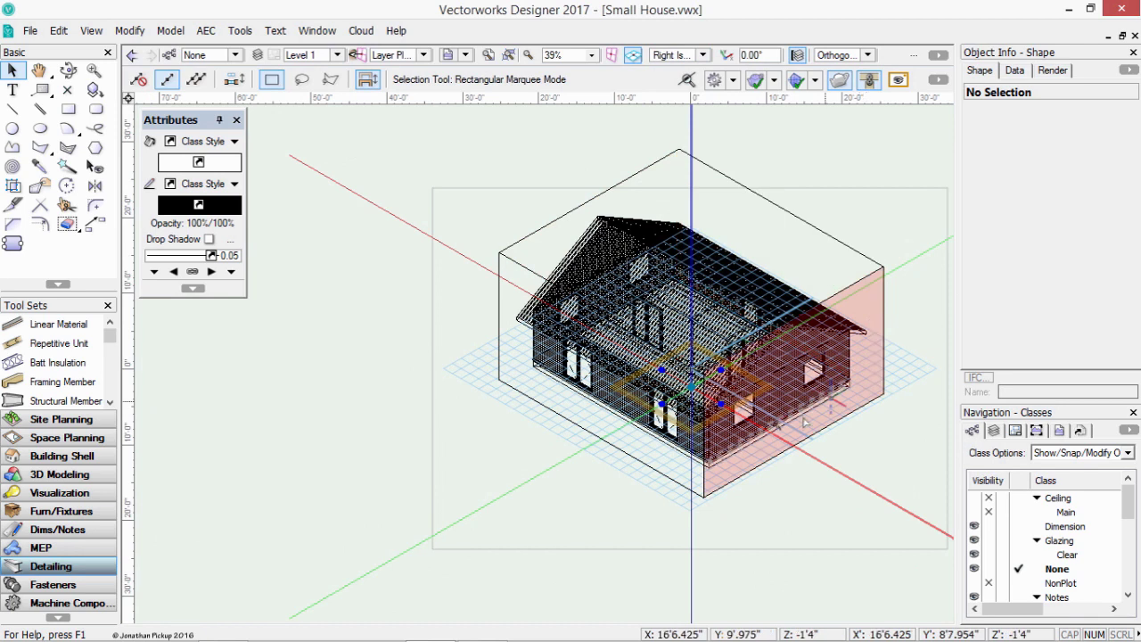
pyautogui.click(801, 412)
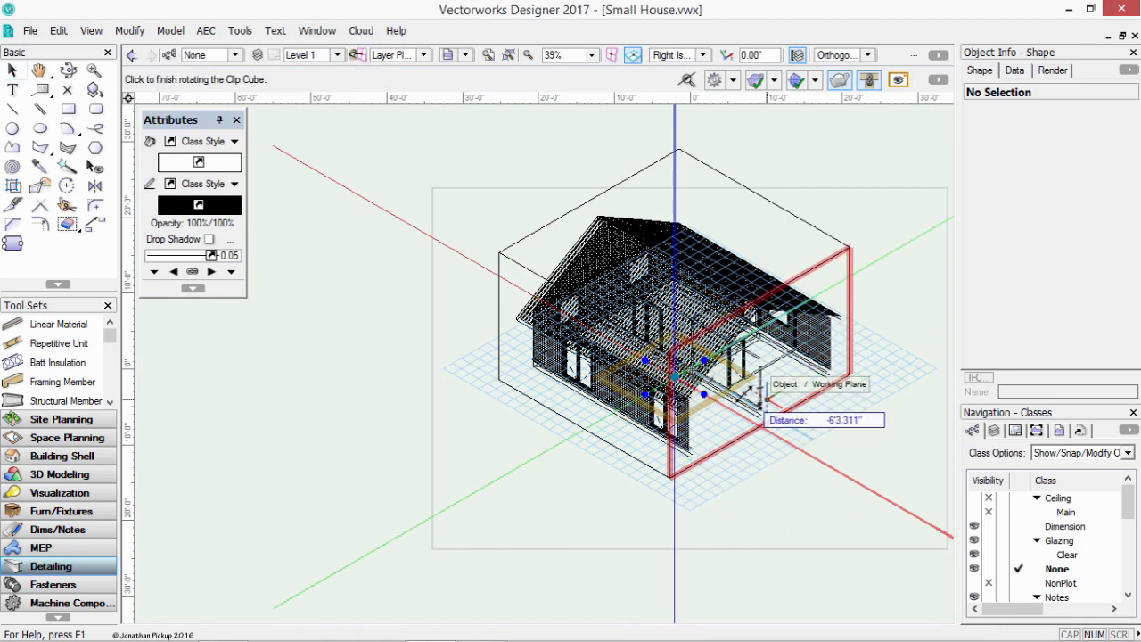
pyautogui.click(750, 388)
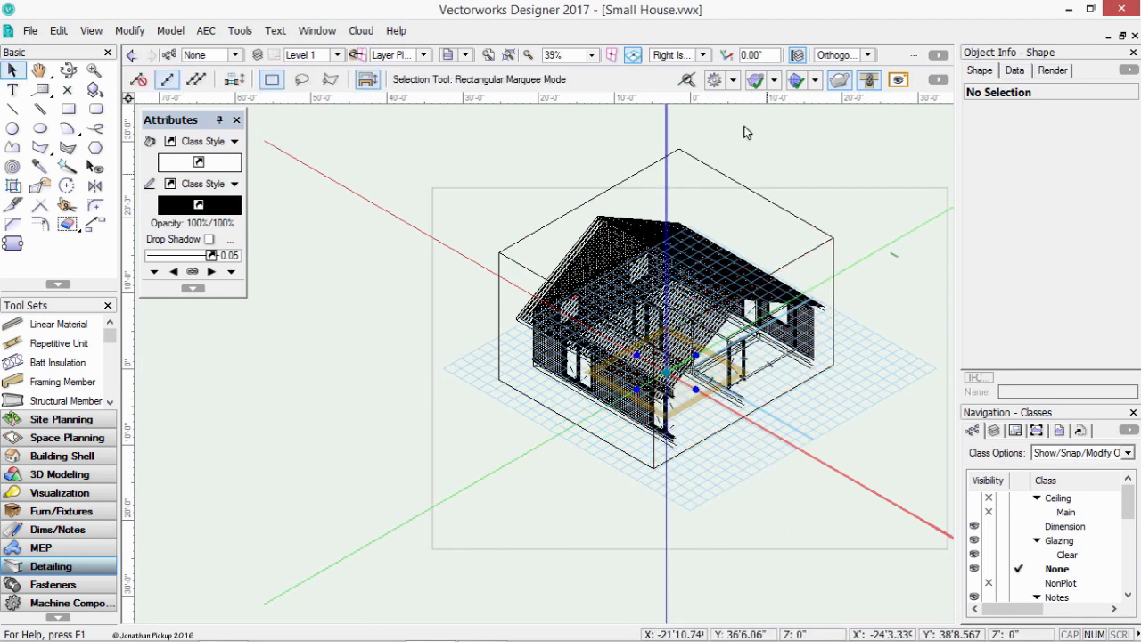
# - Render the model in OpenGL and shift the cutting face to reveal the end wall
pyautogui.click(92, 30)
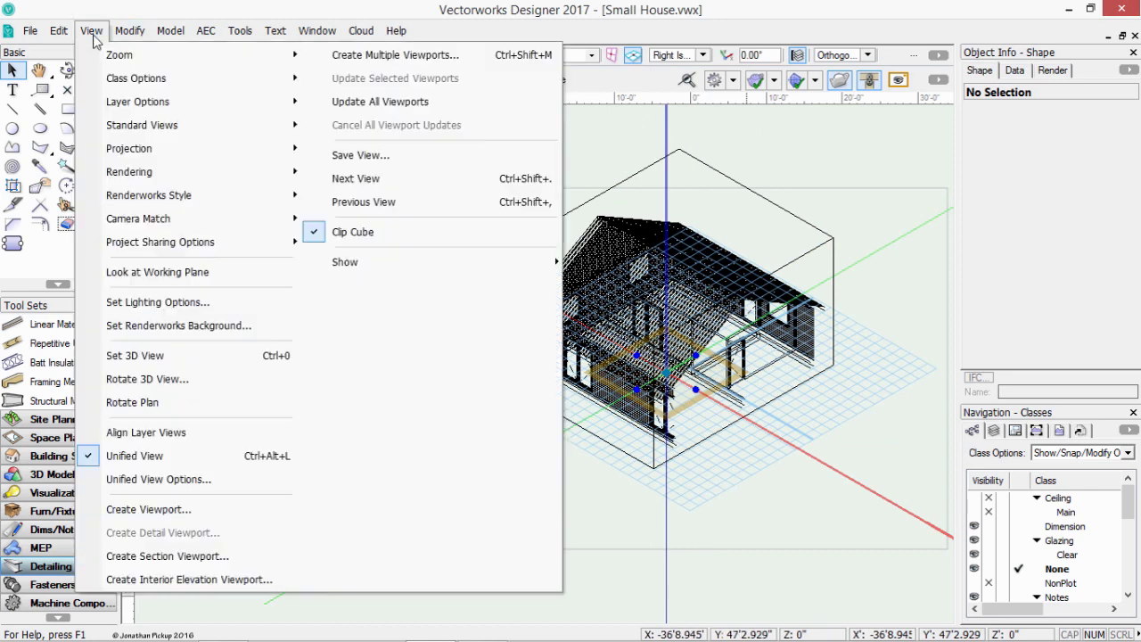
pyautogui.moveTo(120, 178)
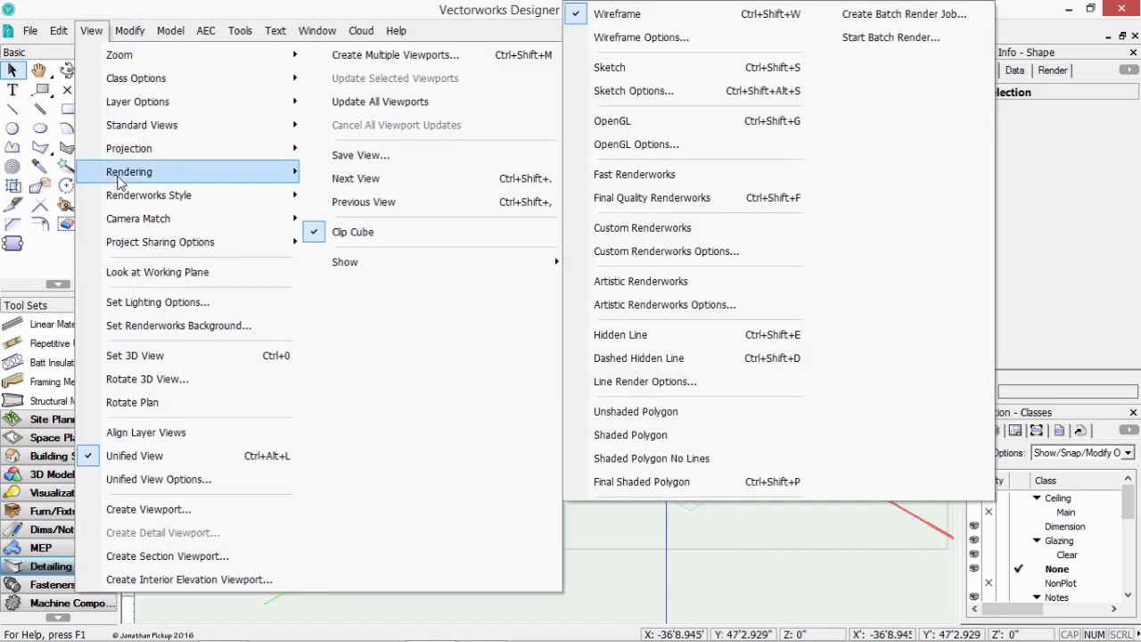
pyautogui.click(587, 126)
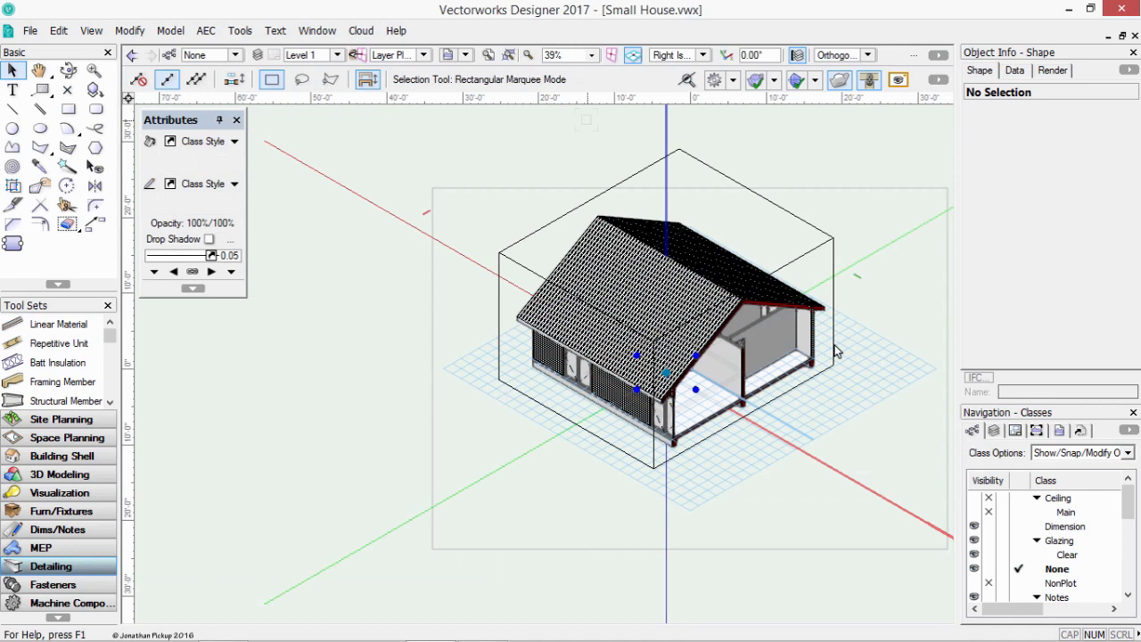
pyautogui.scroll(3, 785, 415)
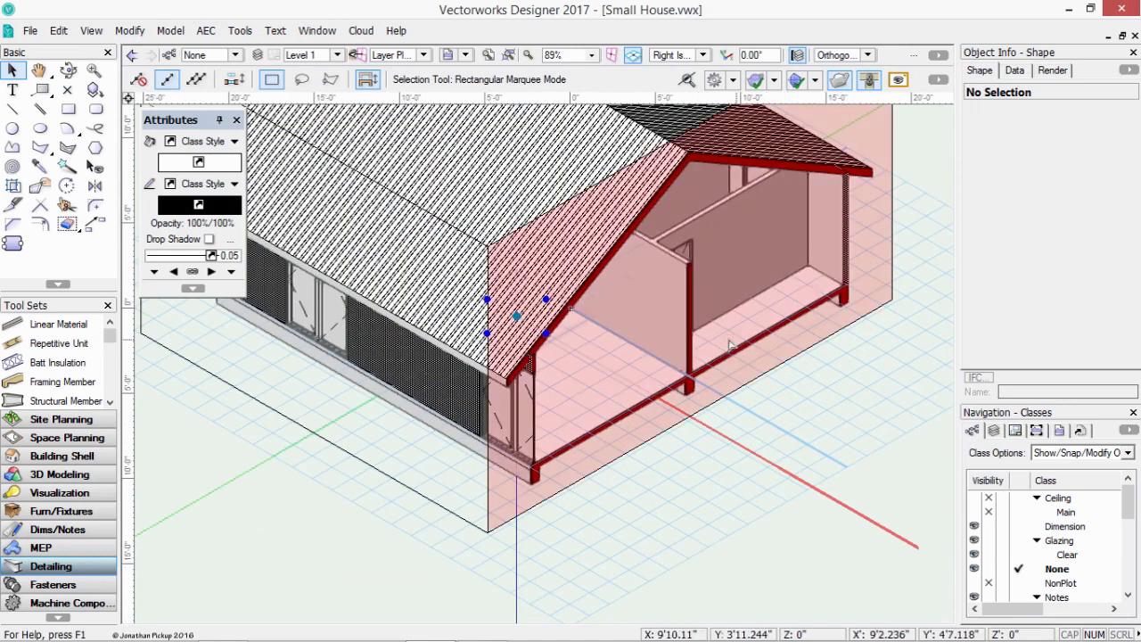
pyautogui.moveTo(788, 419); pyautogui.dragTo(651, 296)
pyautogui.click(645, 303)
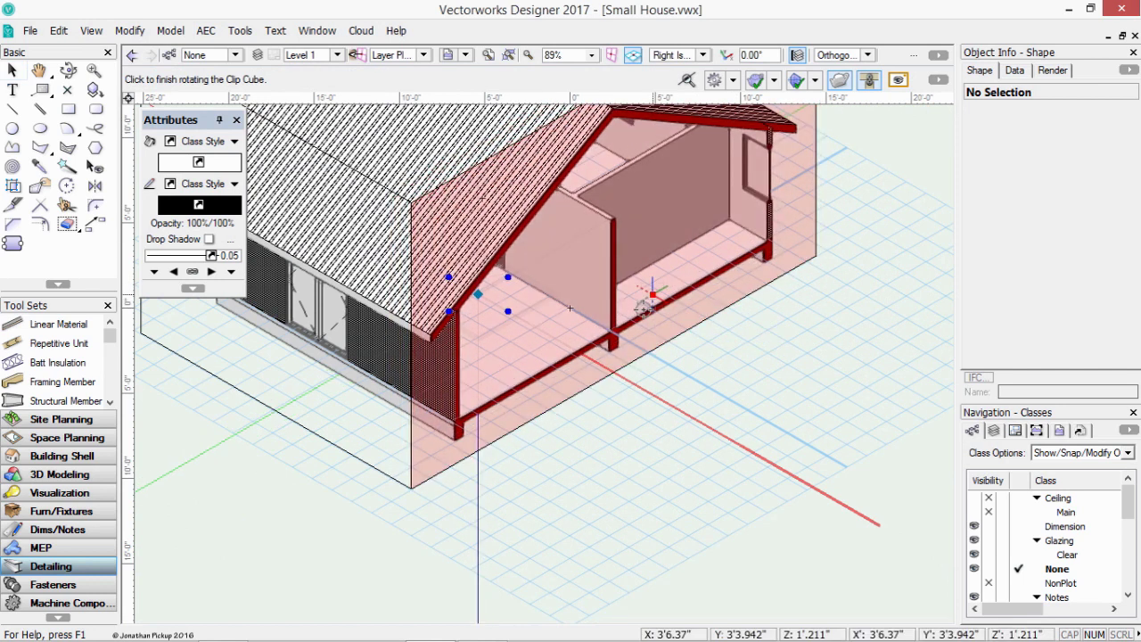
# - Create a section viewport from the clip cube named Section-B-B and titled Section B-B
pyautogui.rightClick(538, 326)
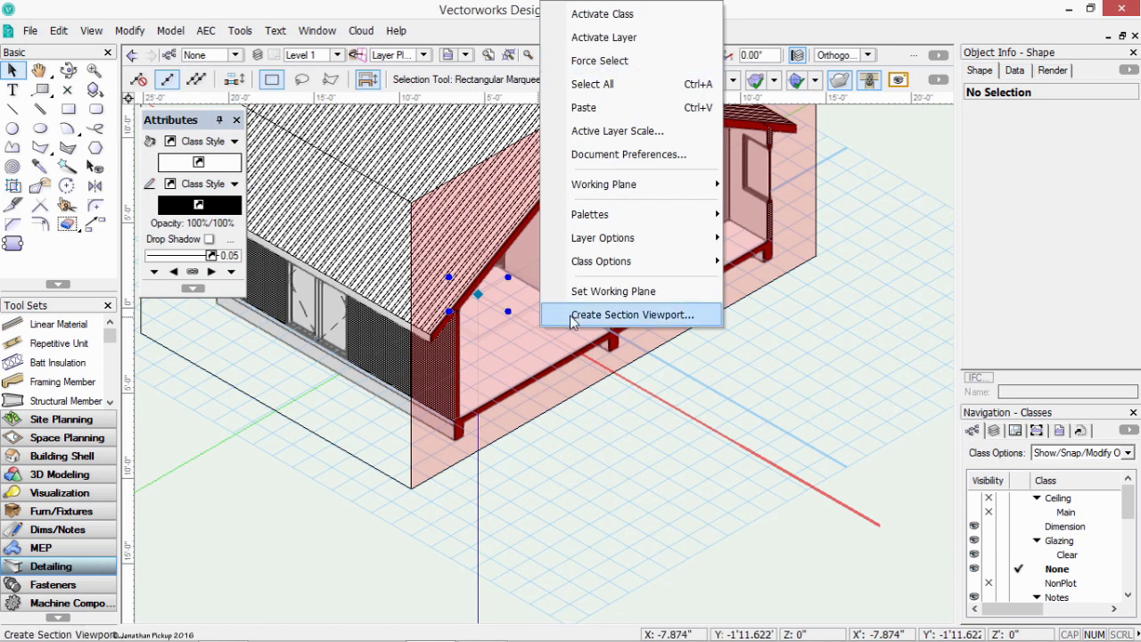
pyautogui.click(573, 317)
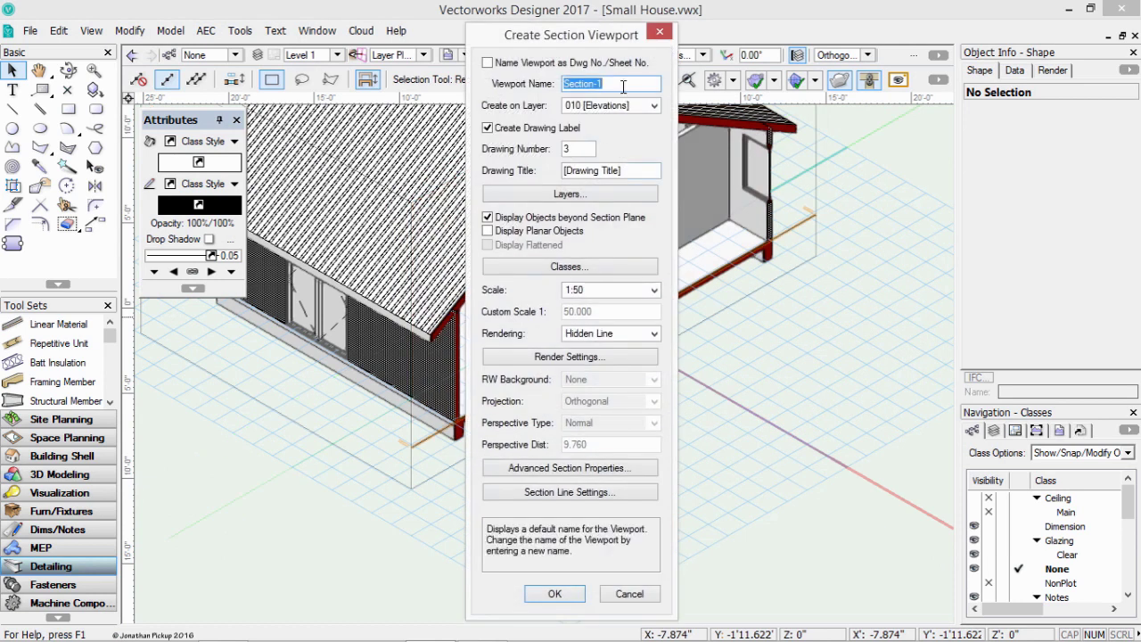
pyautogui.click(623, 86)
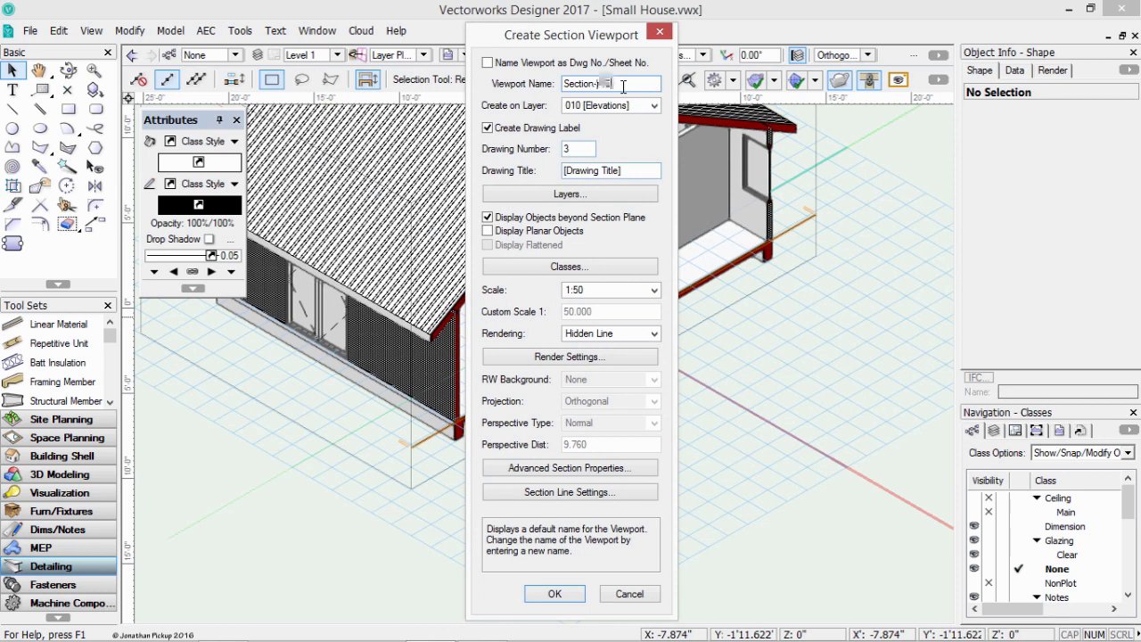
pyautogui.tripleClick(613, 170)
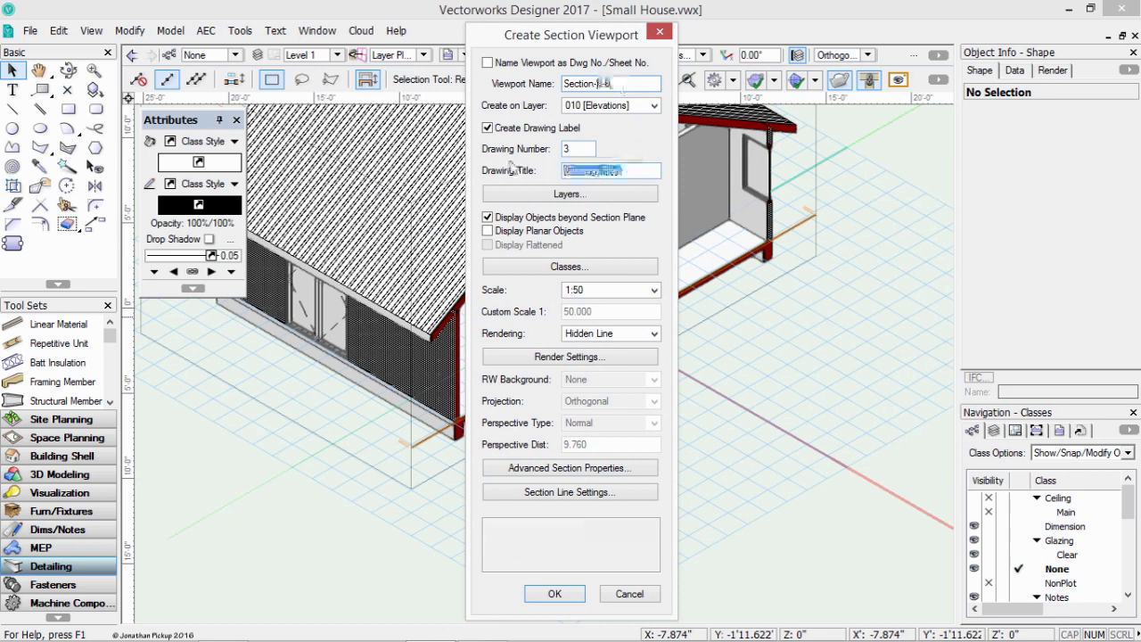
pyautogui.write('Section-B-B')
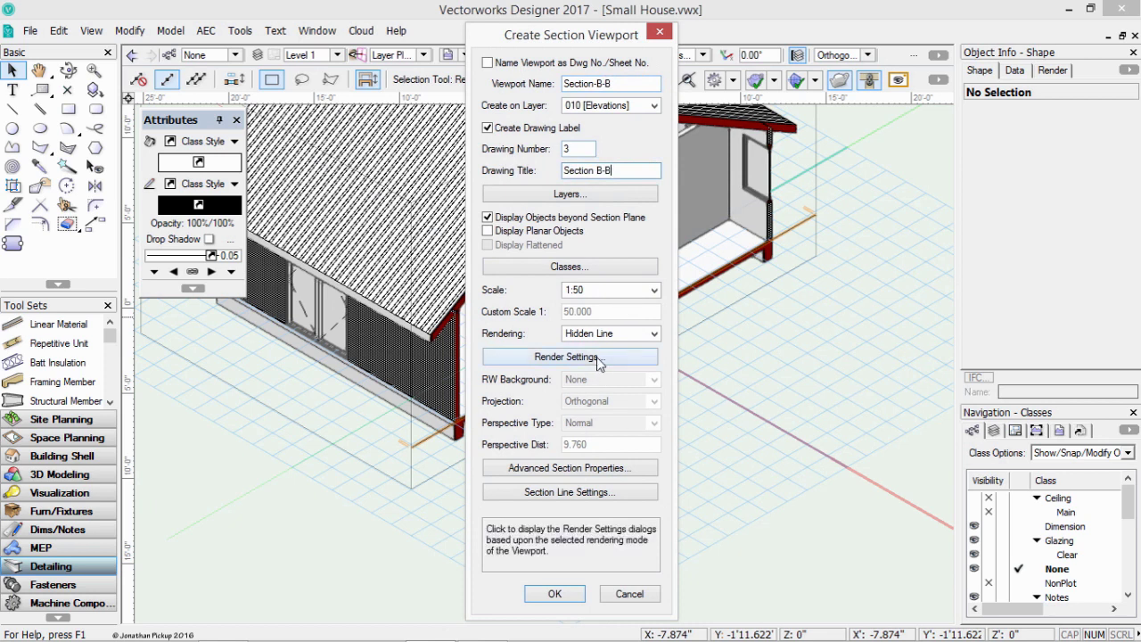
pyautogui.click(585, 469)
pyautogui.click(507, 95)
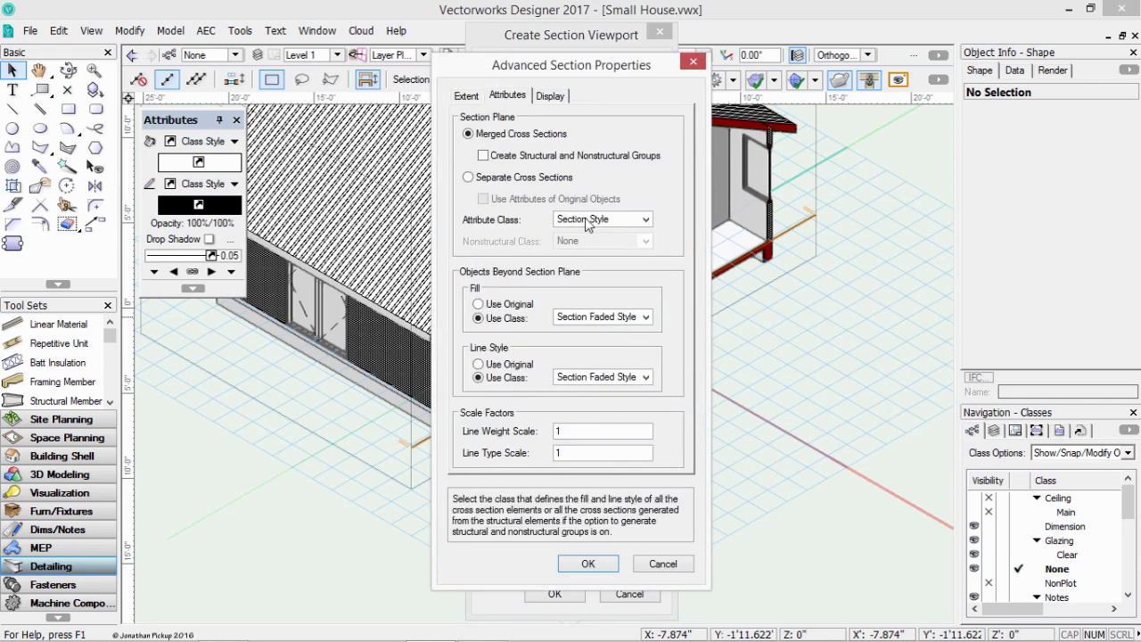
pyautogui.click(466, 95)
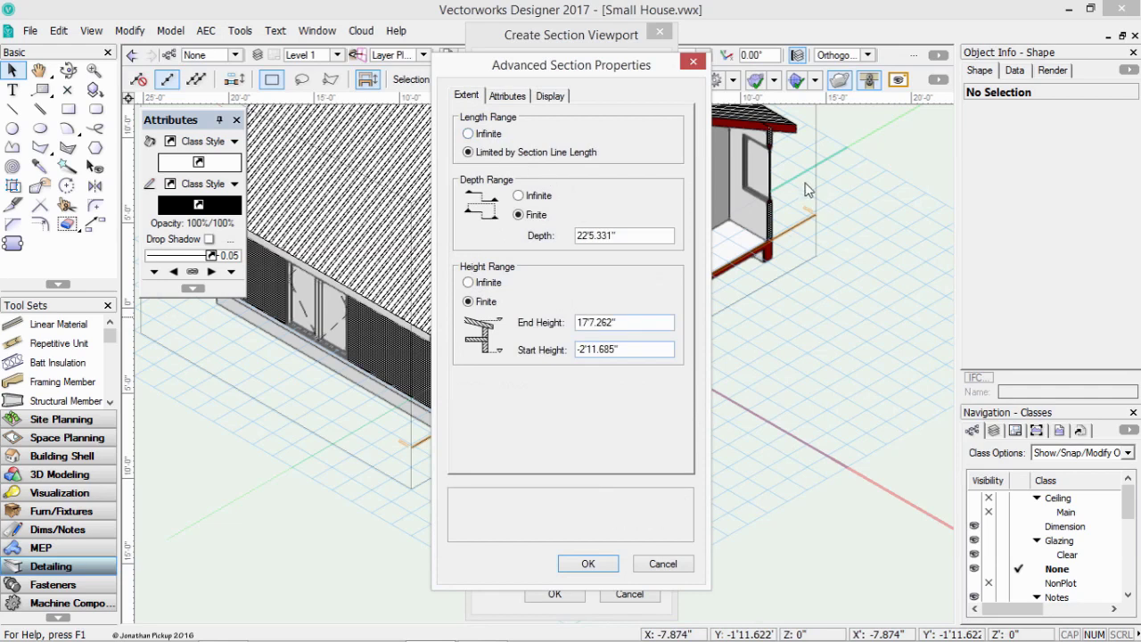
pyautogui.click(589, 564)
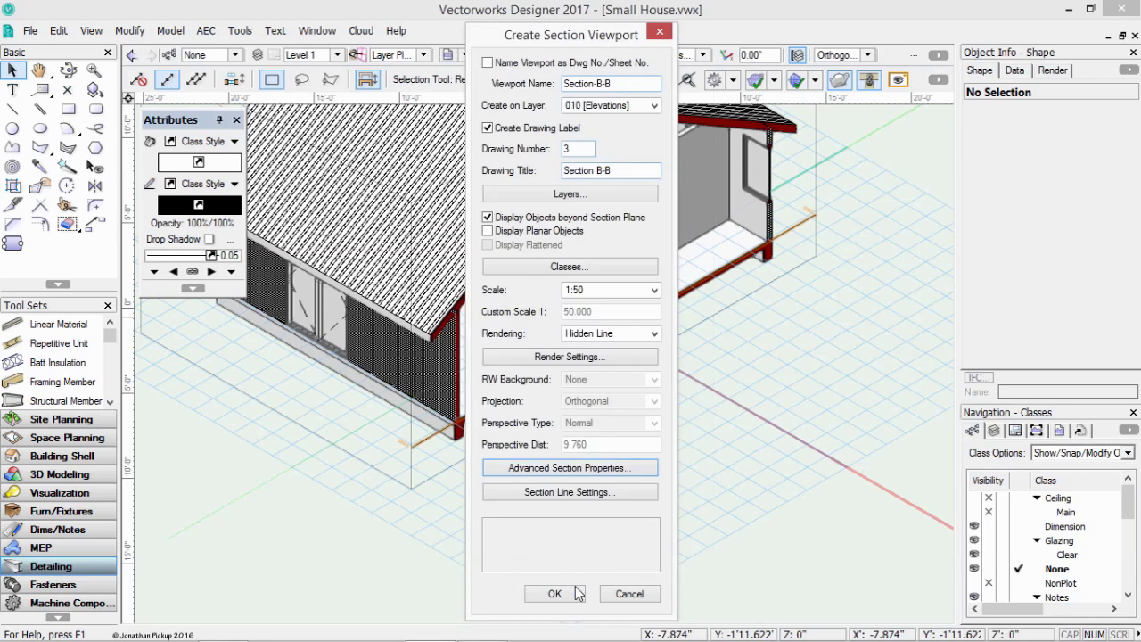
pyautogui.click(554, 593)
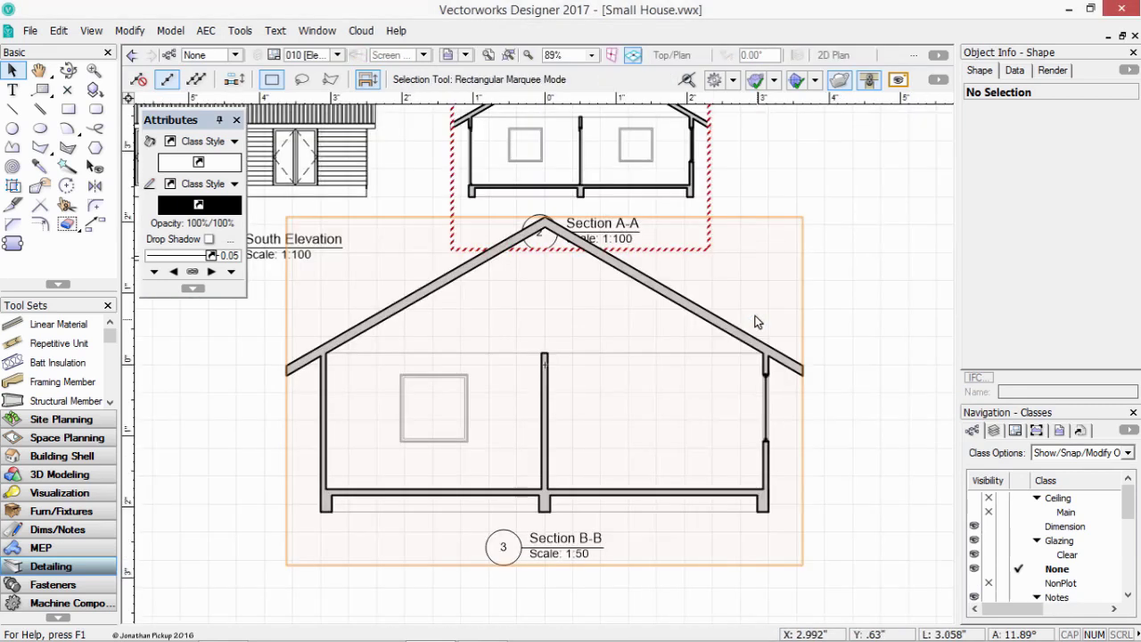
# - Set the Section B-B viewport scale to 1:100
pyautogui.scroll(-2, 753, 321)
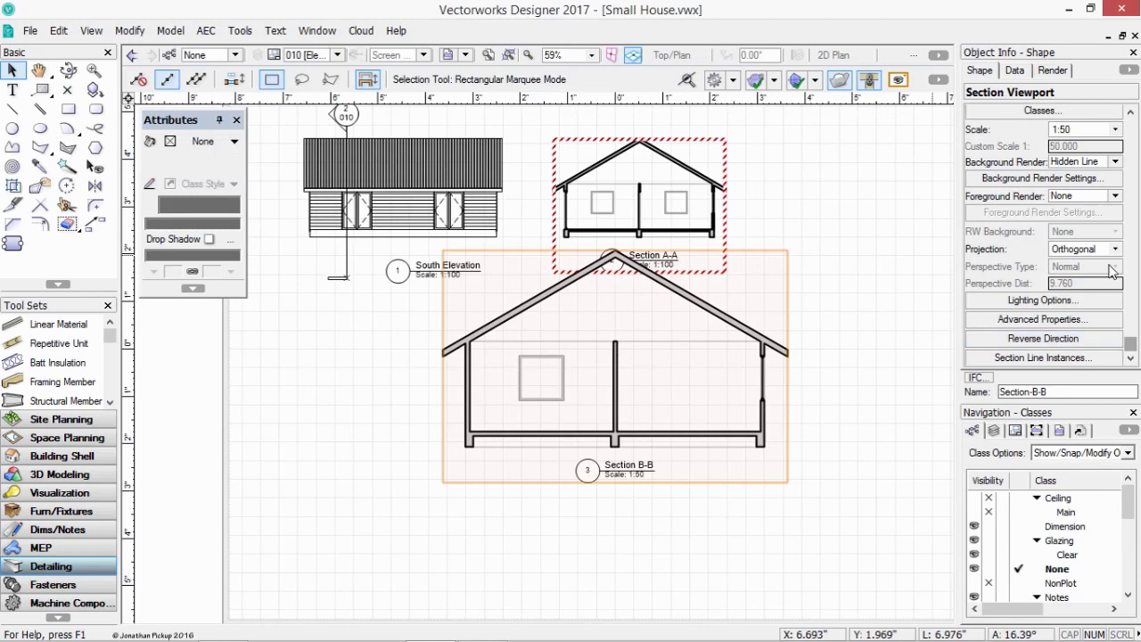
pyautogui.click(1114, 129)
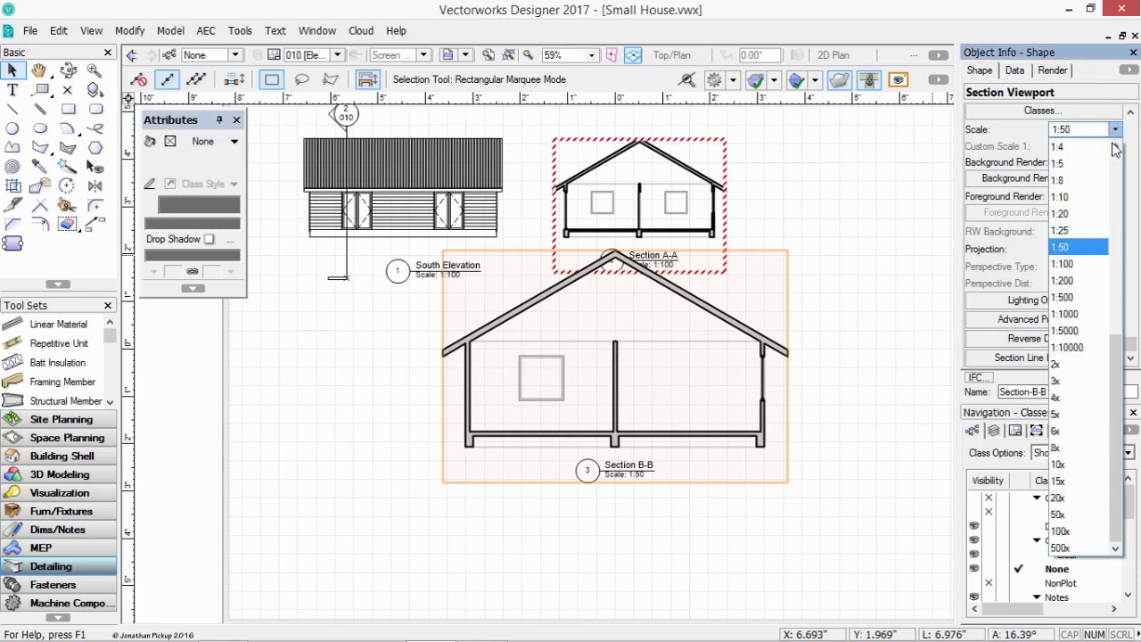
pyautogui.click(1077, 264)
pyautogui.click(789, 276)
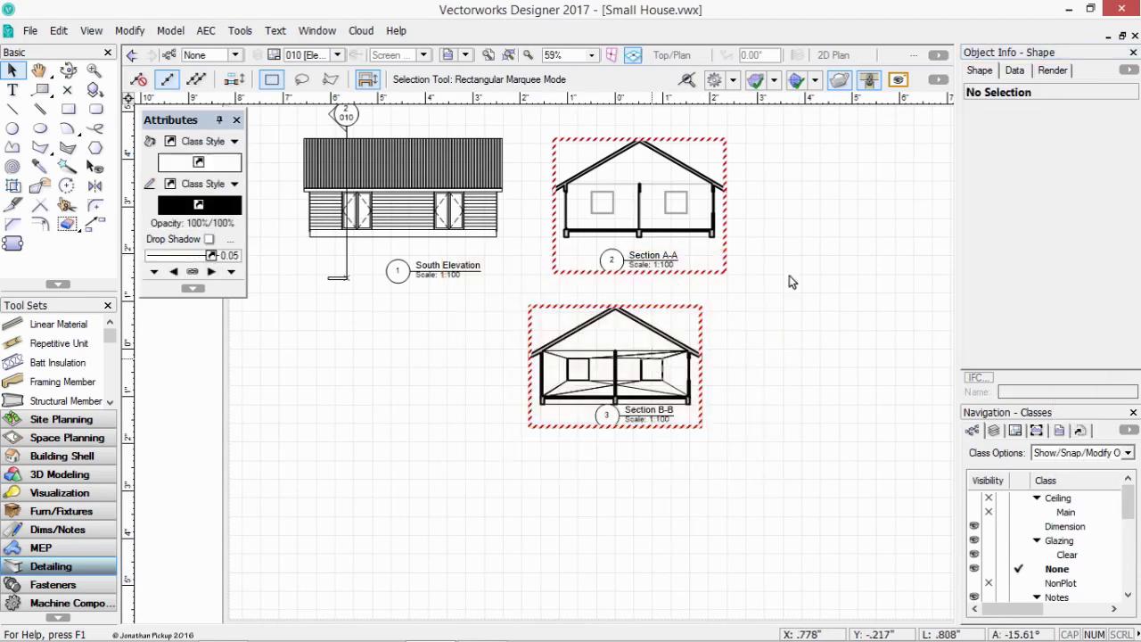
# - Update both section viewports and place Section B-B beside Section A-A
pyautogui.keyDown('shift'); pyautogui.click(621, 265); pyautogui.keyUp('shift')
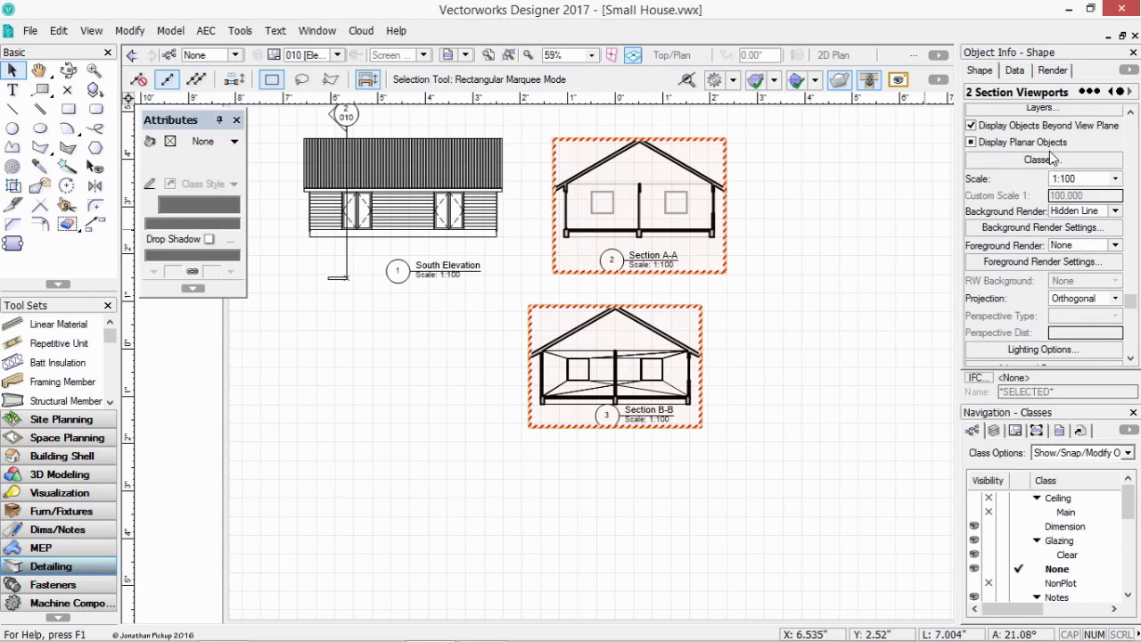
pyautogui.click(1035, 108)
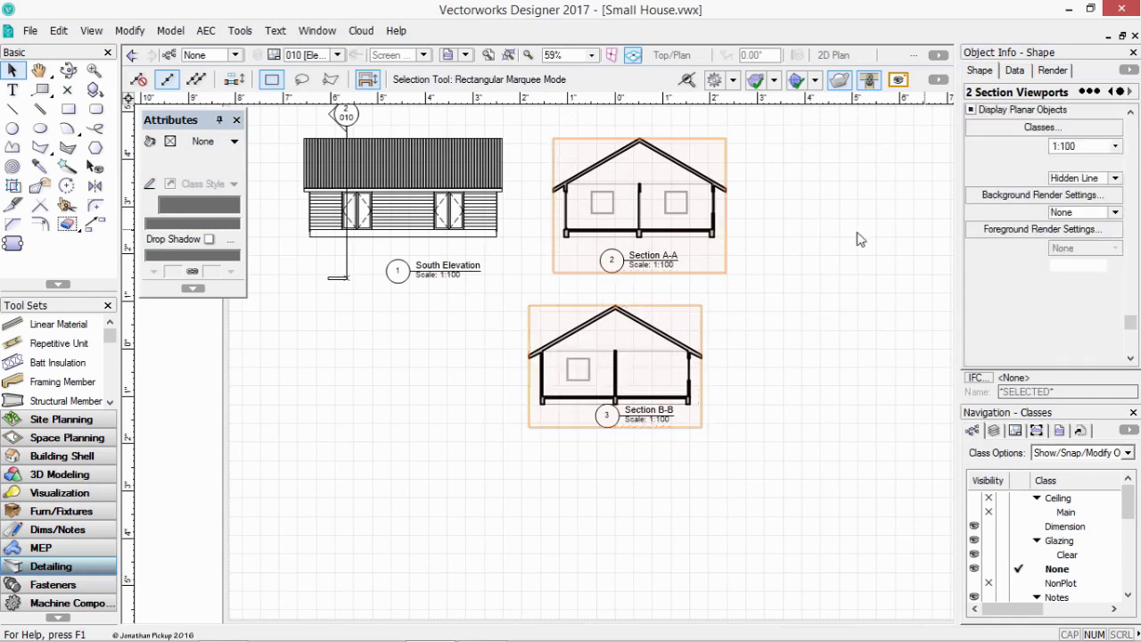
pyautogui.moveTo(526, 355); pyautogui.dragTo(756, 187)
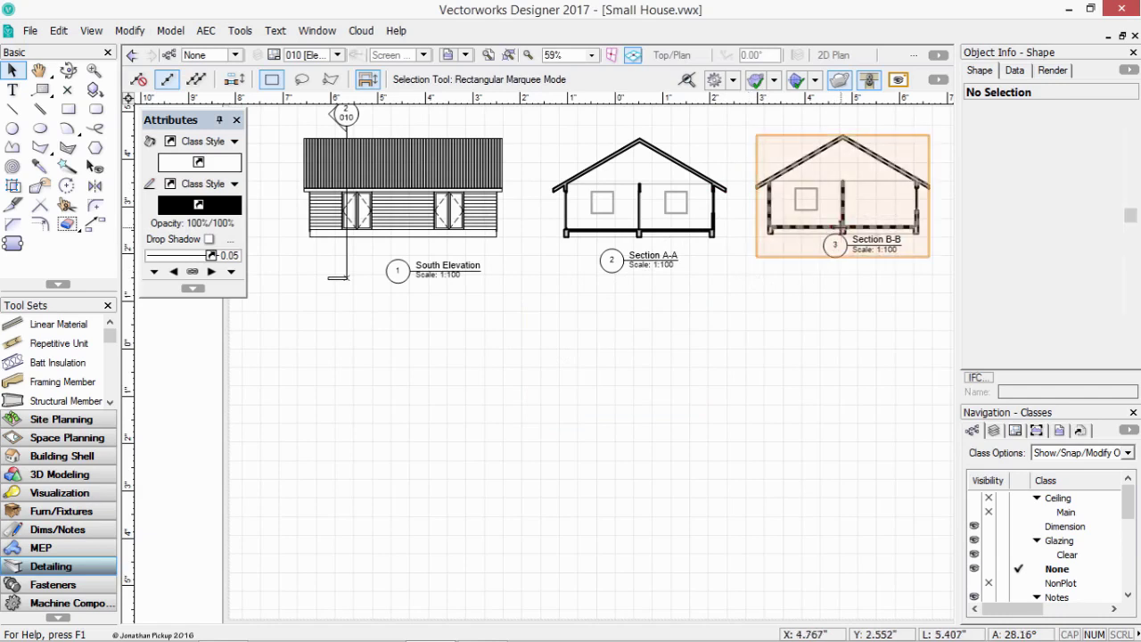
pyautogui.rightClick(834, 245)
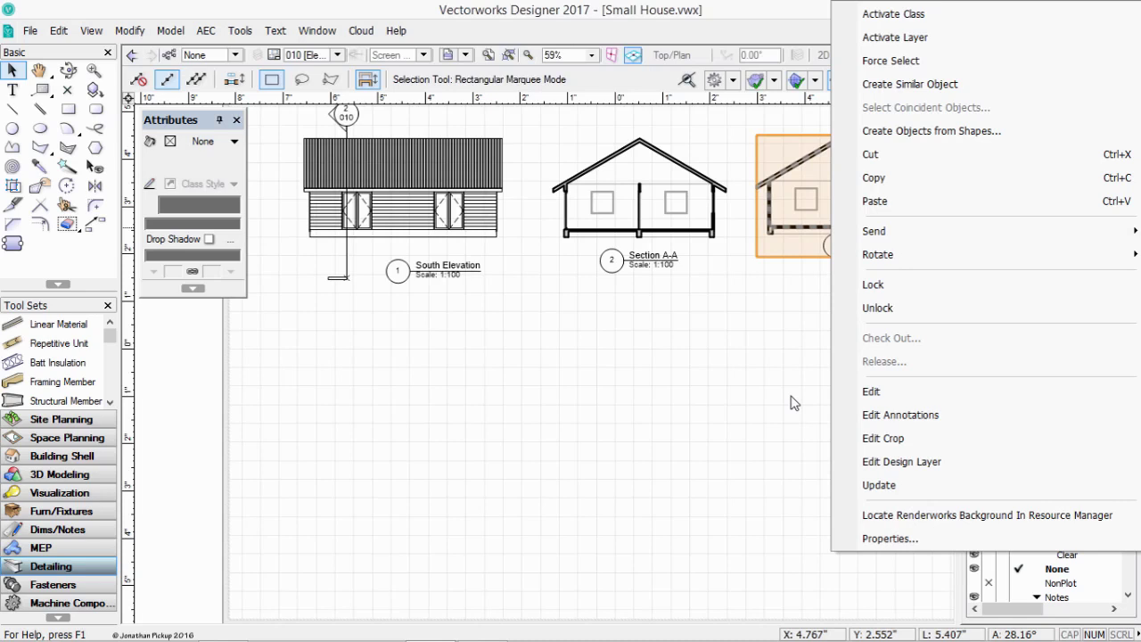
pyautogui.click(718, 416)
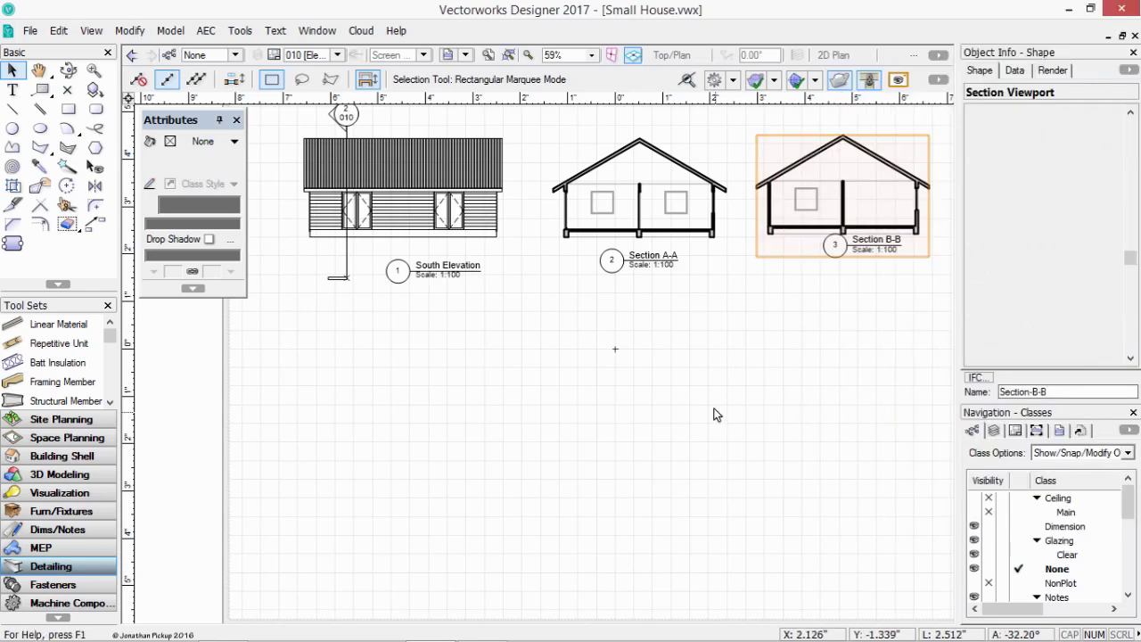